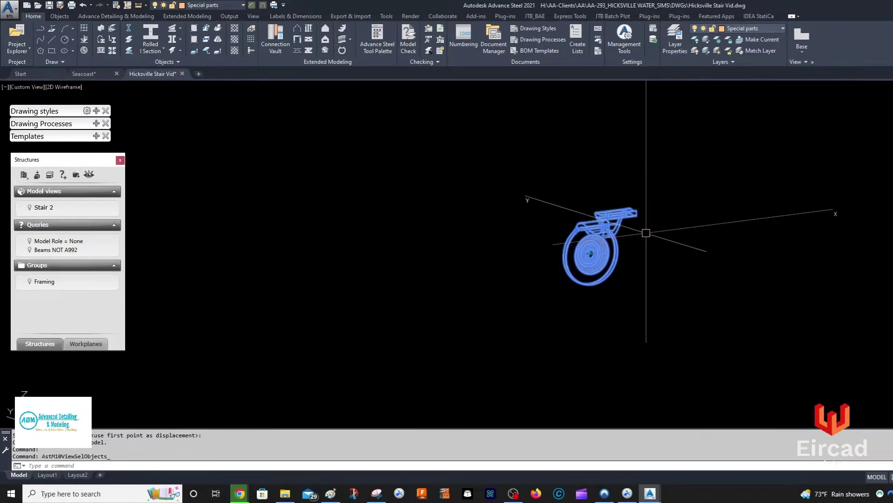
Step: Switch the isolated bracket's viewport from 2D Wireframe to a shaded visual style
{"action": "key", "text": "Escape"}
{"action": "scroll", "coordinate": [613, 235], "scroll_direction": "up", "scroll_amount": 4}
{"action": "middle_click_drag", "start_coordinate": [646, 241], "coordinate": [646, 243], "text": "shift"}
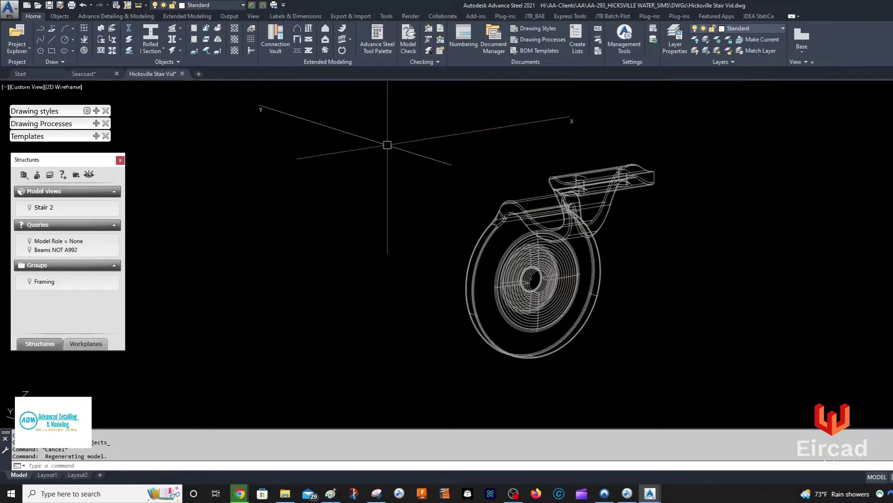
{"action": "middle_click_drag", "start_coordinate": [349, 142], "coordinate": [449, 152]}
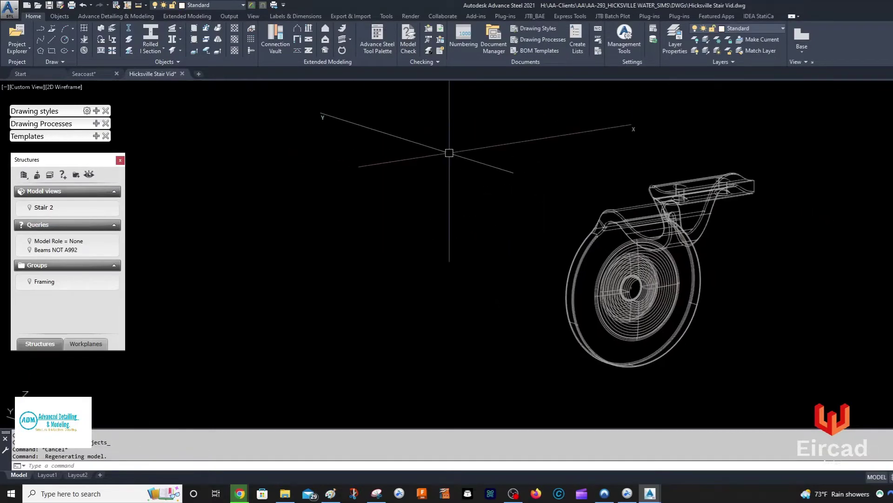
{"action": "left_click", "coordinate": [53, 87]}
{"action": "left_click", "coordinate": [91, 153]}
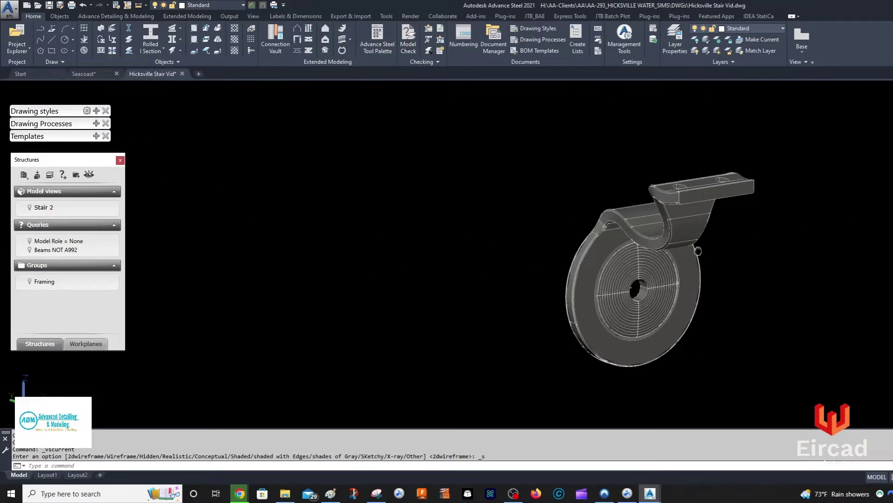
Step: Inspect the bracket's special part properties, including its block name, scale and material
{"action": "middle_click_drag", "start_coordinate": [698, 250], "coordinate": [642, 233]}
{"action": "scroll", "coordinate": [642, 233], "scroll_direction": "down", "scroll_amount": 7}
{"action": "scroll", "coordinate": [657, 234], "scroll_direction": "up", "scroll_amount": 6}
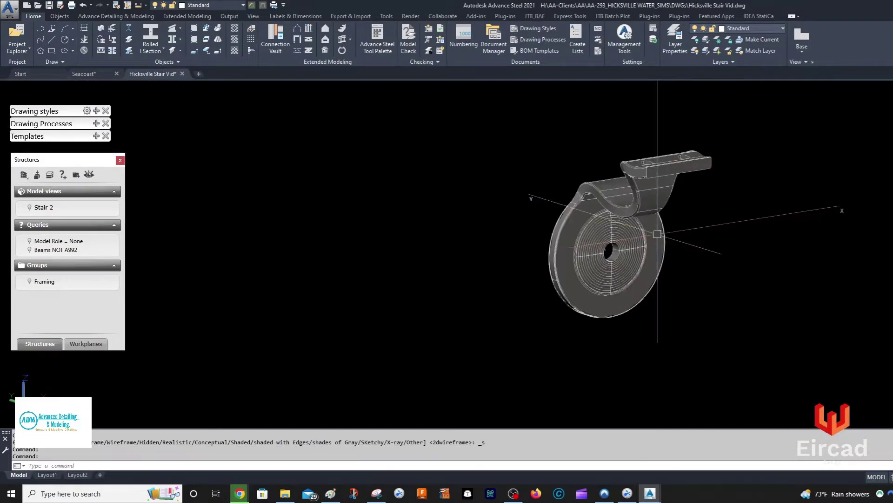
{"action": "double_click", "coordinate": [670, 182]}
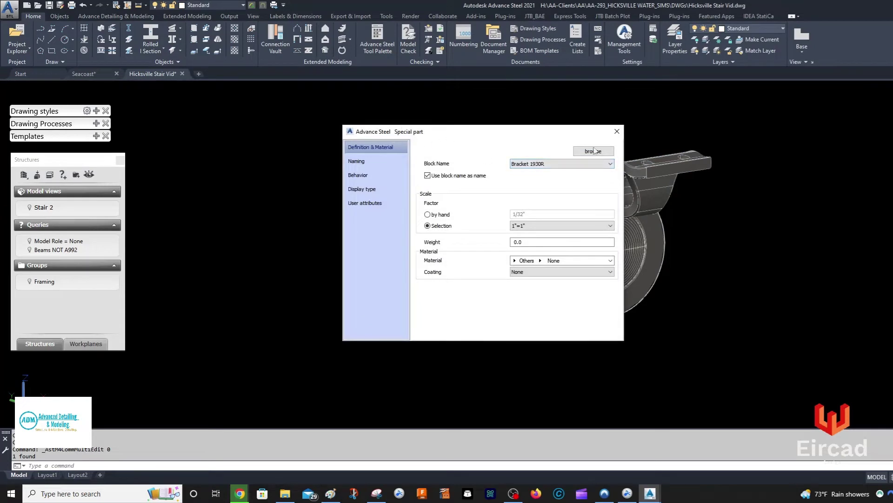
{"action": "left_click", "coordinate": [617, 134]}
Step: Align the UCS with the current view and expand the GA 3D View drawing styles
{"action": "middle_click_drag", "start_coordinate": [660, 179], "coordinate": [583, 219]}
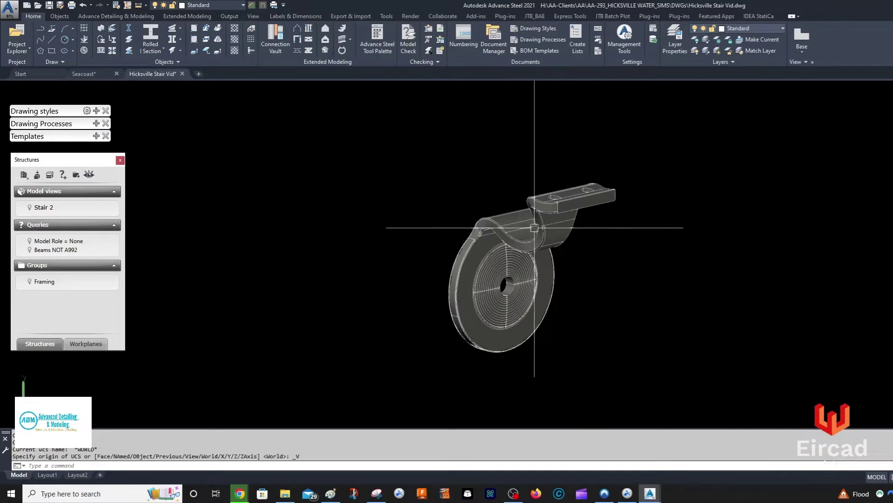
{"action": "left_click", "coordinate": [97, 112]}
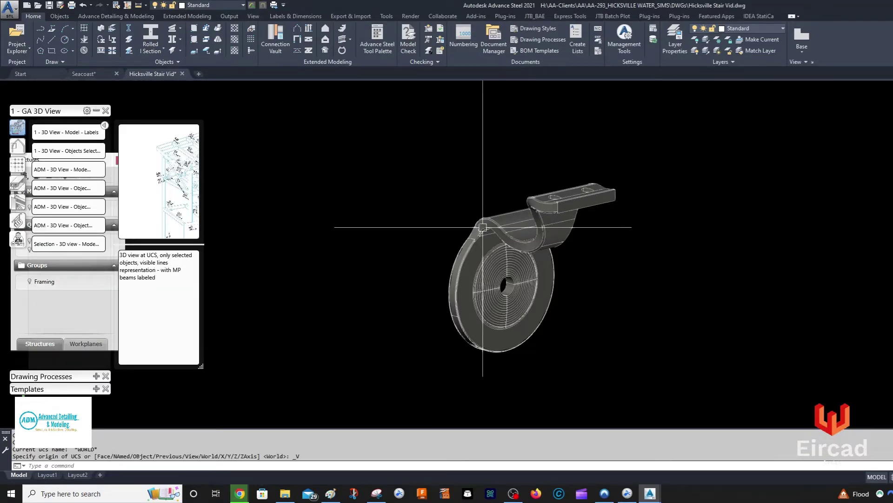
{"action": "key", "text": "Escape"}
{"action": "left_click", "coordinate": [483, 227]}
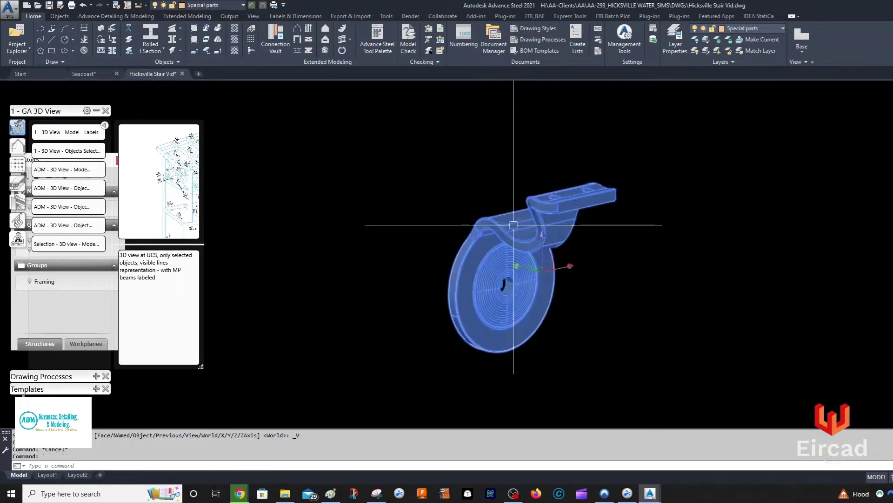
{"action": "left_click", "coordinate": [450, 47]}
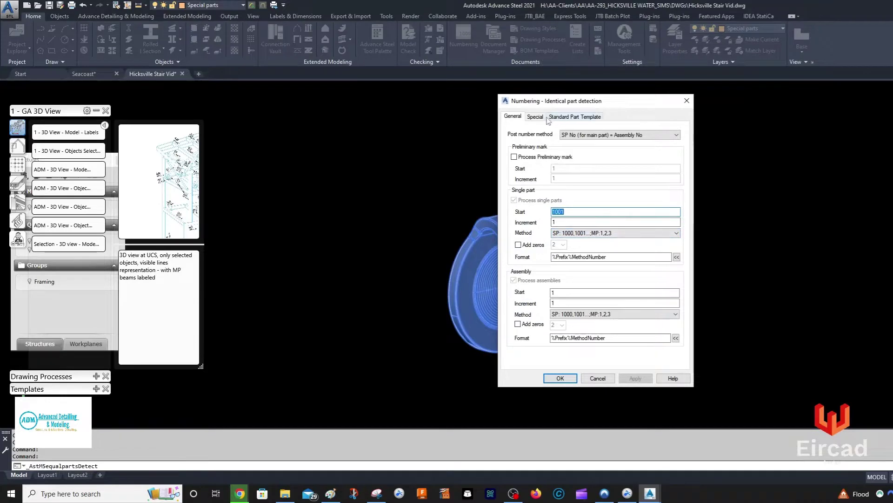
{"action": "key", "text": "Return"}
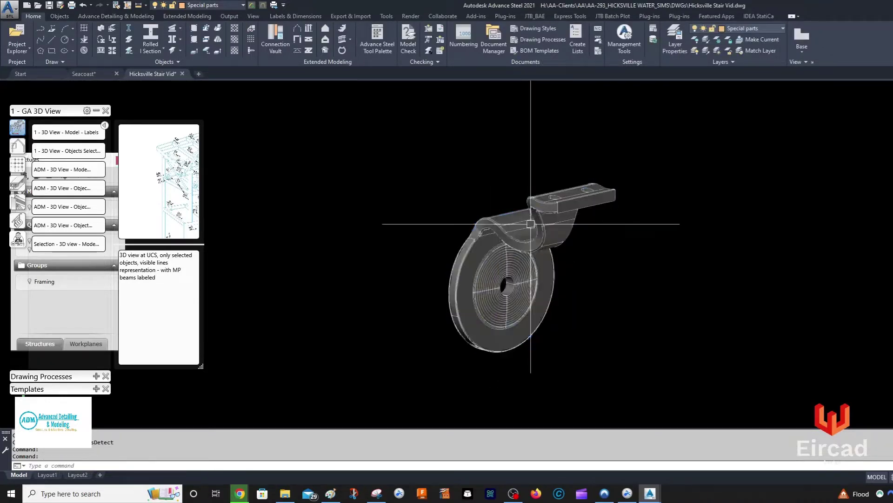
Step: Set the model role of the bracket special part to Bracket in its naming properties
{"action": "double_click", "coordinate": [530, 224]}
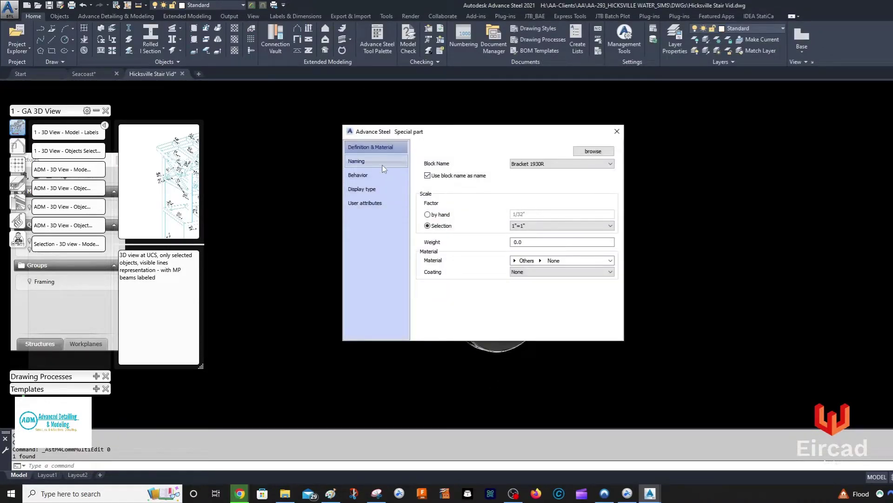
{"action": "left_click", "coordinate": [383, 163]}
{"action": "left_click", "coordinate": [537, 246]}
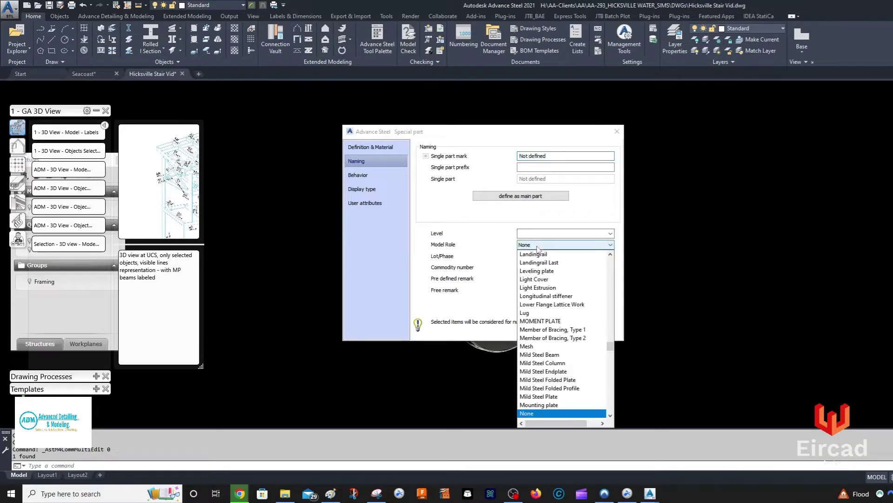
{"action": "key", "text": "b"}
{"action": "left_click", "coordinate": [538, 247]}
{"action": "scroll", "coordinate": [540, 303], "scroll_direction": "down", "scroll_amount": 3}
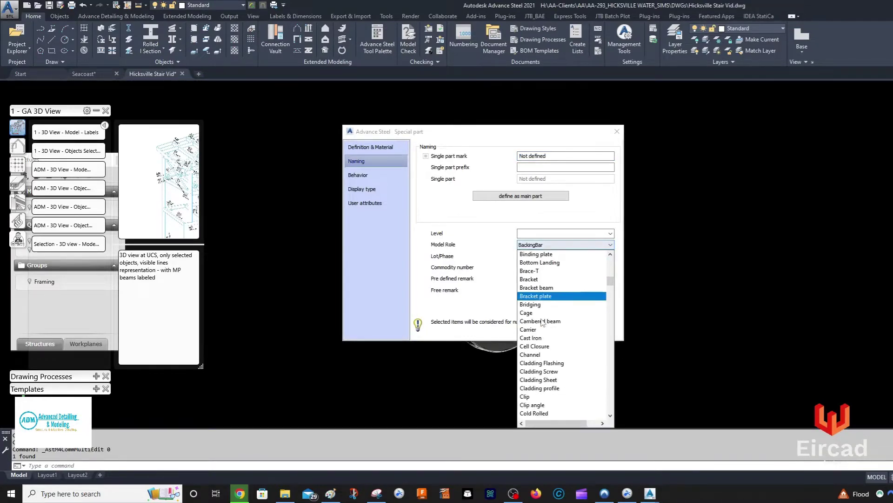
{"action": "left_click", "coordinate": [535, 279]}
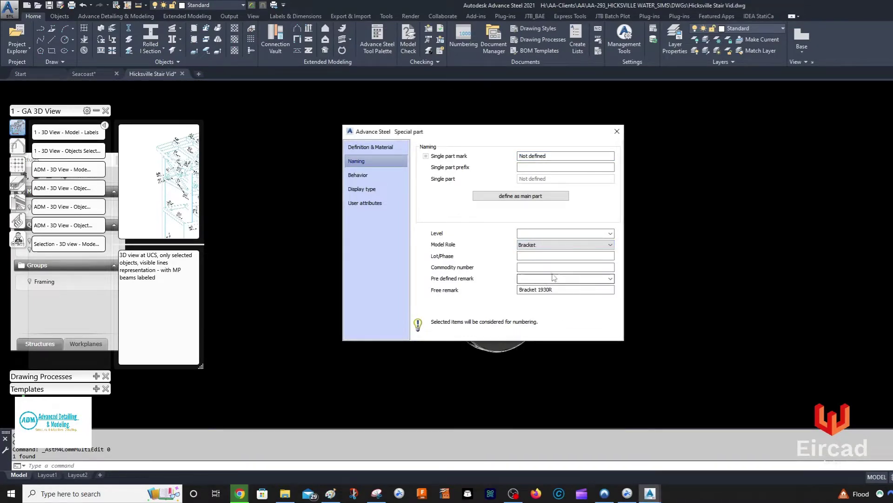
{"action": "left_click", "coordinate": [617, 132]}
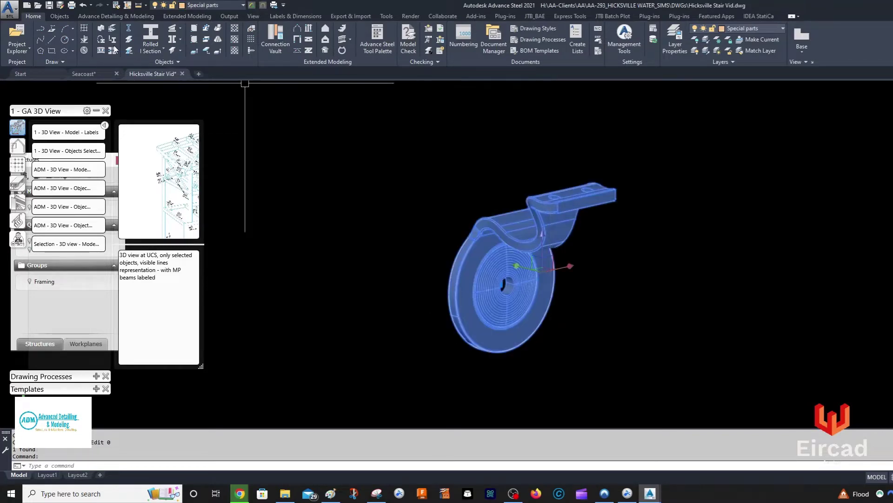
Step: Run numbering on the selected bracket with the default settings and dismiss the results list
{"action": "left_click", "coordinate": [464, 38]}
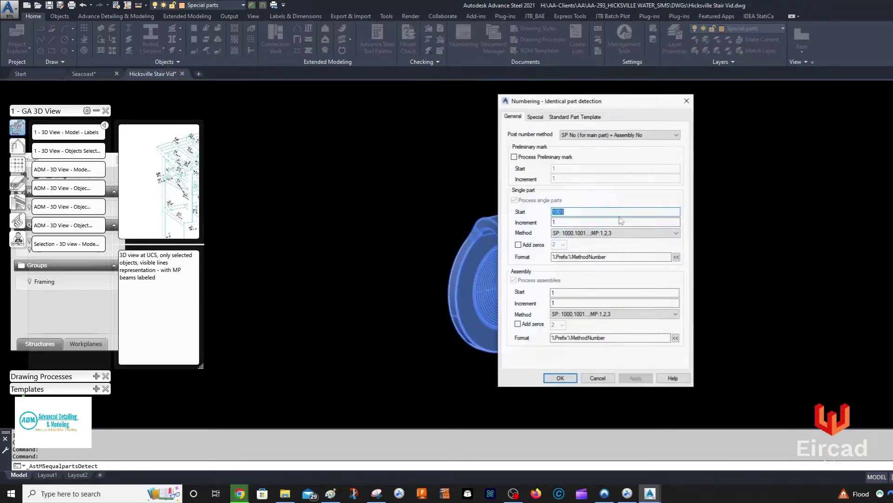
{"action": "left_click", "coordinate": [571, 377]}
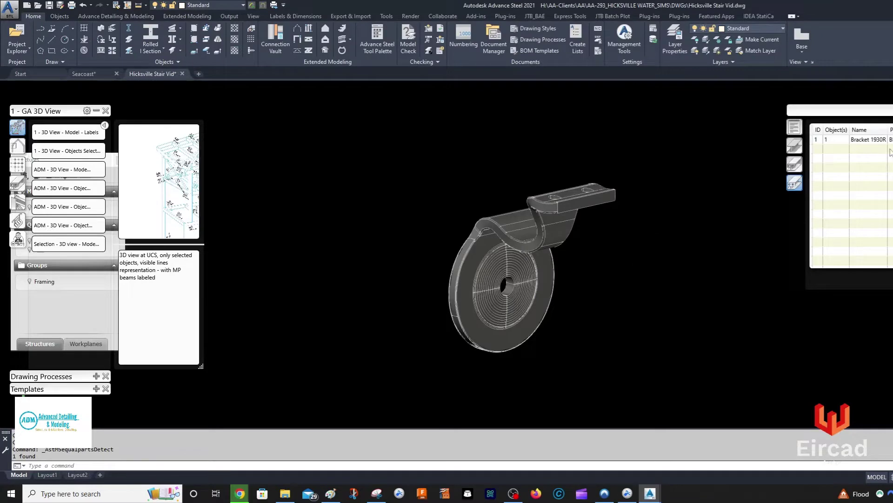
{"action": "left_click", "coordinate": [892, 111]}
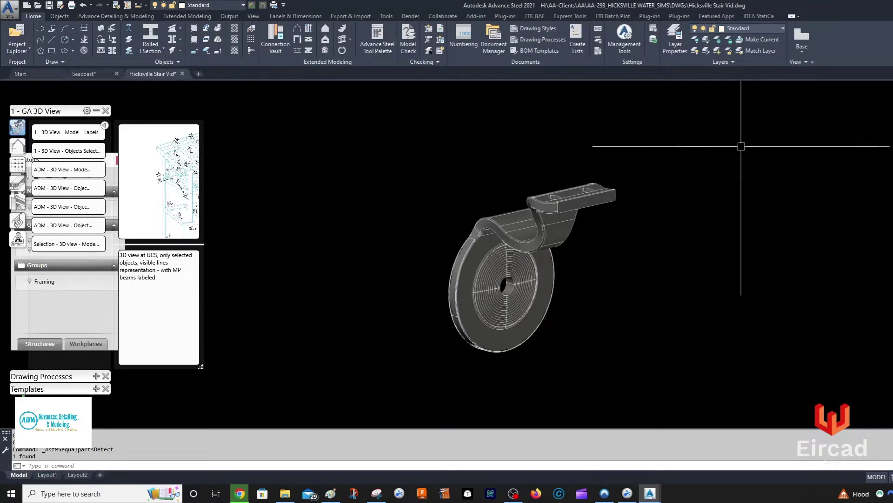
Step: Check the single part and assembly marks in the bracket's naming properties
{"action": "middle_click_drag", "start_coordinate": [671, 184], "coordinate": [737, 147]}
{"action": "key", "text": "Escape"}
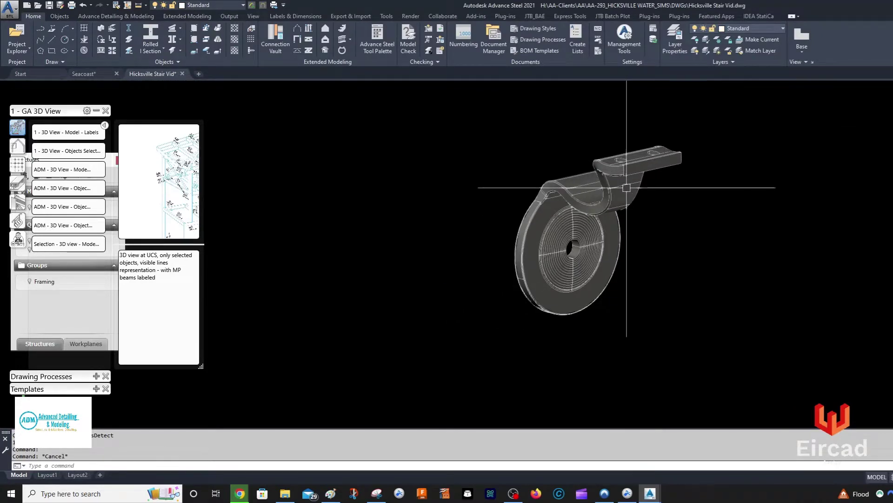
{"action": "double_click", "coordinate": [576, 225]}
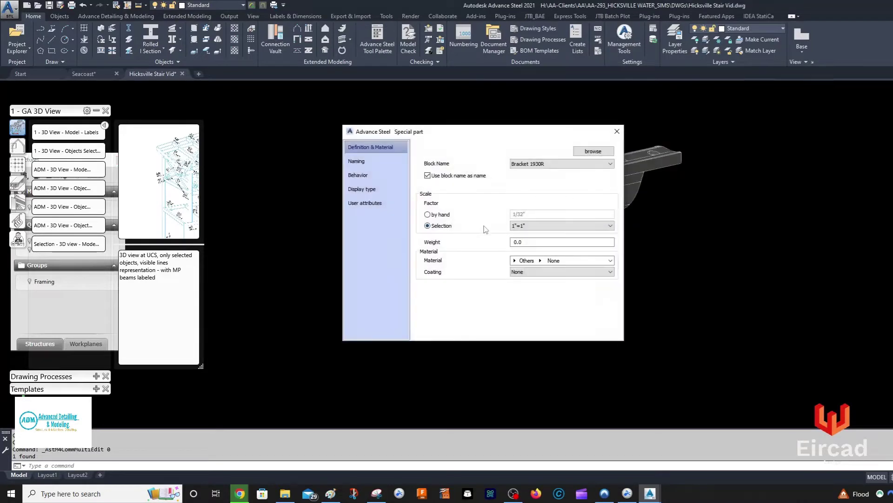
{"action": "left_click", "coordinate": [378, 163]}
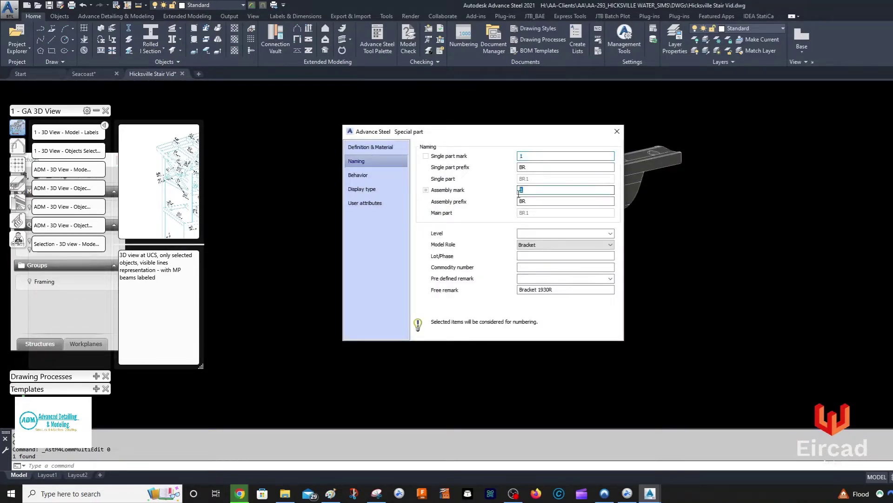
{"action": "key", "text": "Escape"}
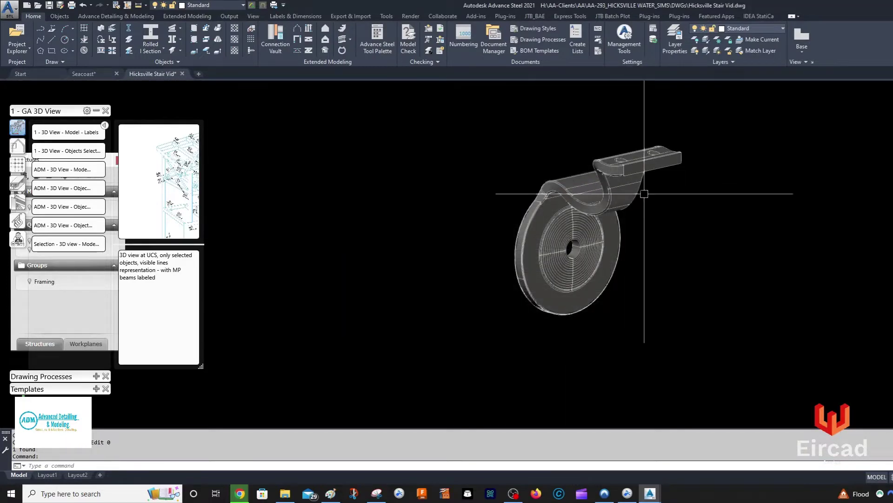
Step: Run a GA 3D View drawing style at the UCS and select the bracket as the model object to detail
{"action": "scroll", "coordinate": [675, 202], "scroll_direction": "down", "scroll_amount": 3}
{"action": "key", "text": "Escape"}
{"action": "scroll", "coordinate": [605, 243], "scroll_direction": "up", "scroll_amount": 3}
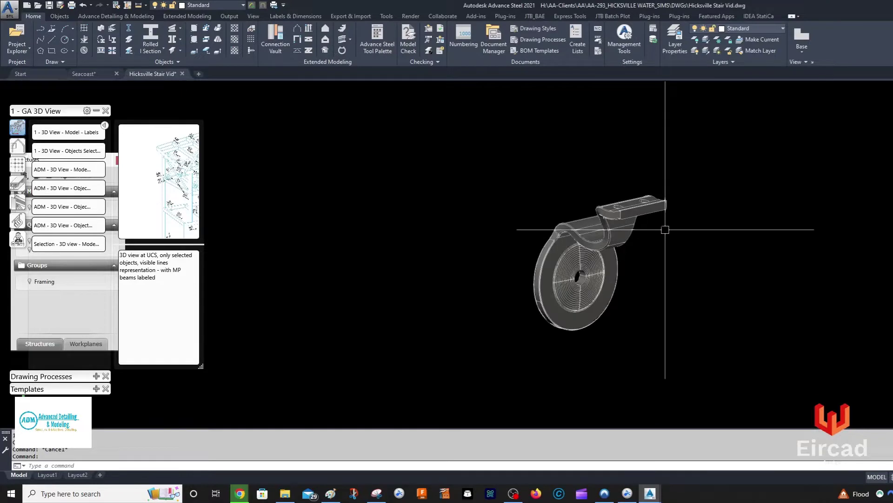
{"action": "middle_click_drag", "start_coordinate": [644, 229], "coordinate": [625, 215]}
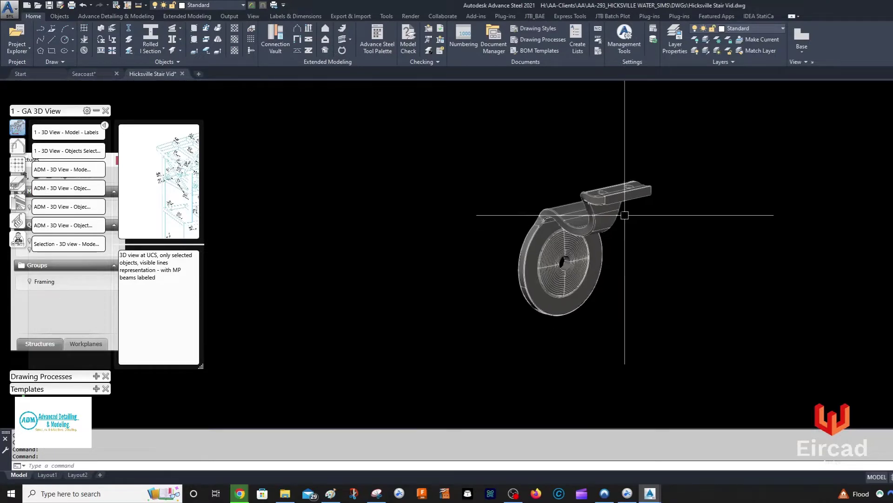
{"action": "left_click", "coordinate": [496, 147]}
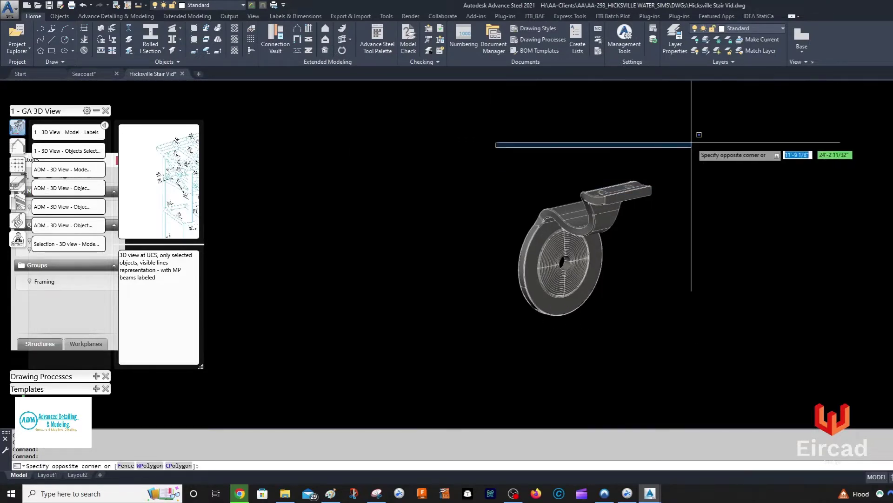
{"action": "left_click", "coordinate": [692, 142]}
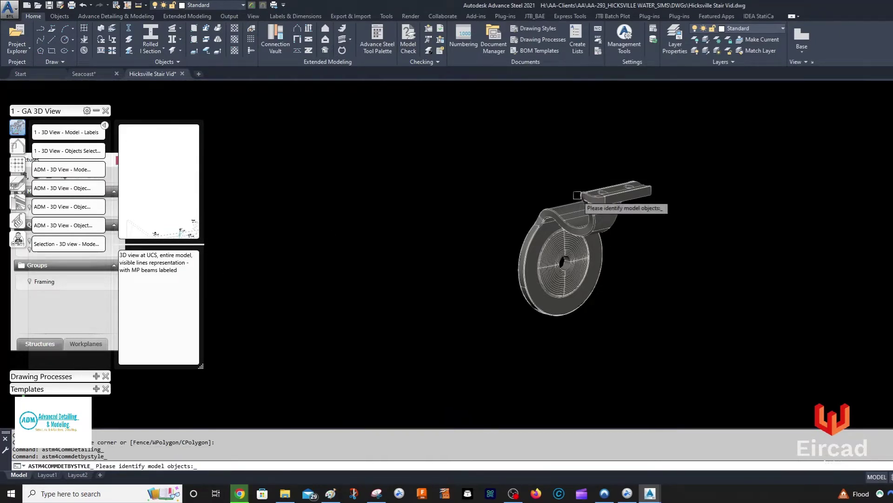
{"action": "left_click", "coordinate": [482, 170]}
{"action": "left_click", "coordinate": [747, 390]}
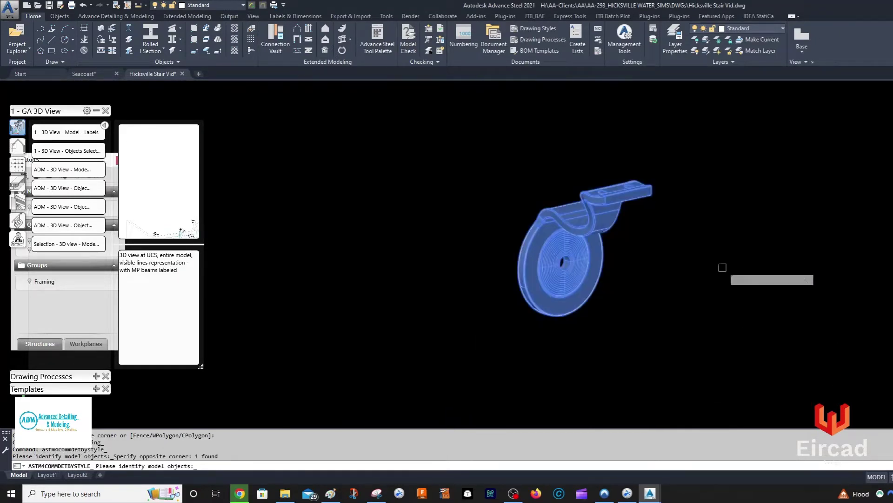
{"action": "key", "text": "Return"}
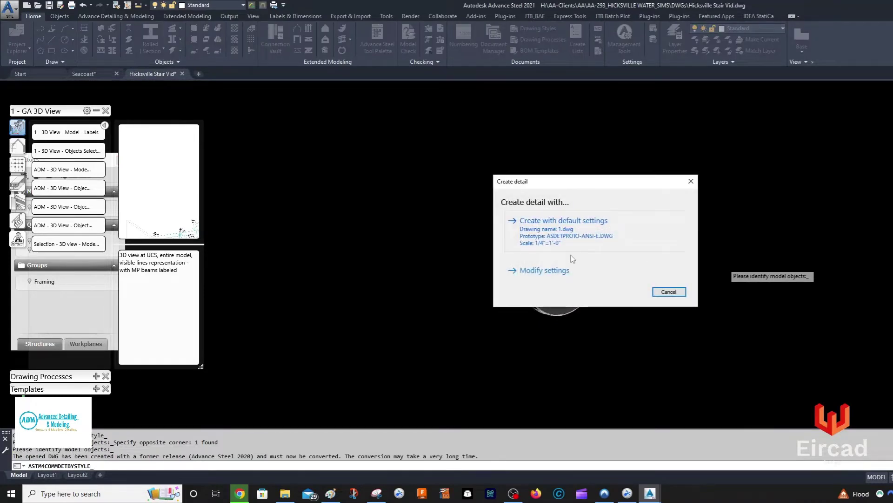
Step: Modify the new detail's settings to drawing number BR-1 and scale 1/2"=1'-0", and accept them
{"action": "left_click", "coordinate": [576, 247]}
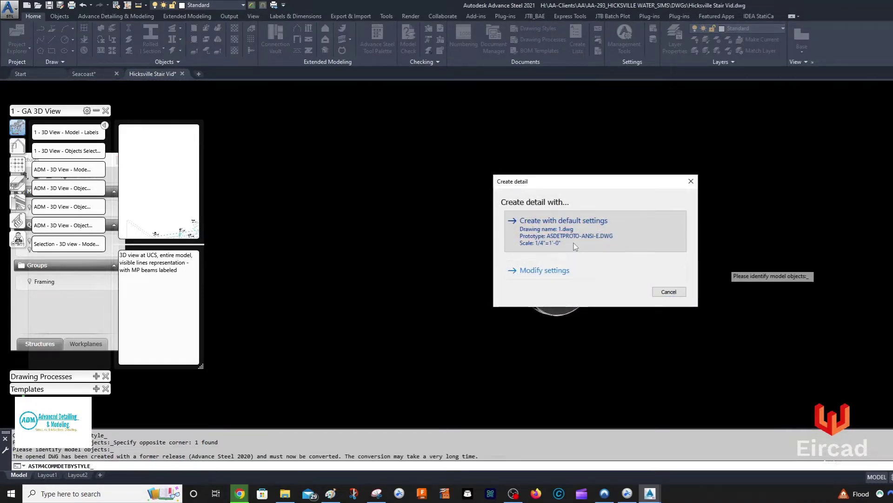
{"action": "left_click", "coordinate": [570, 271]}
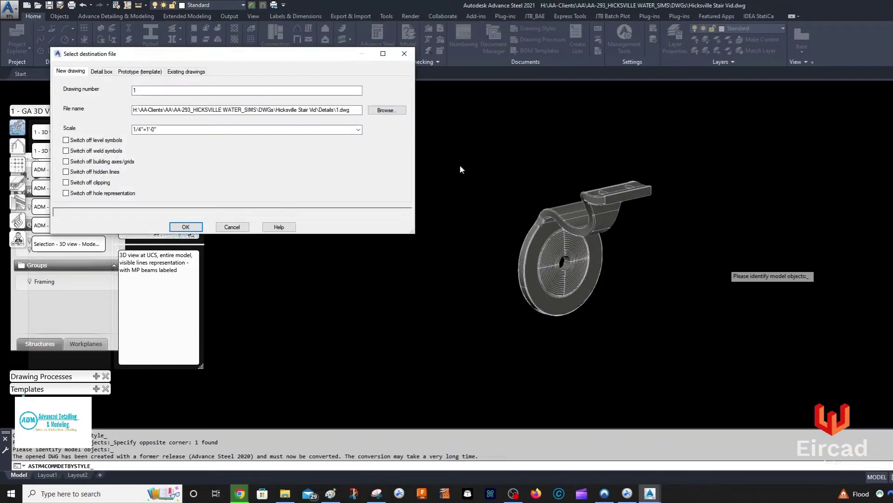
{"action": "left_click", "coordinate": [191, 90]}
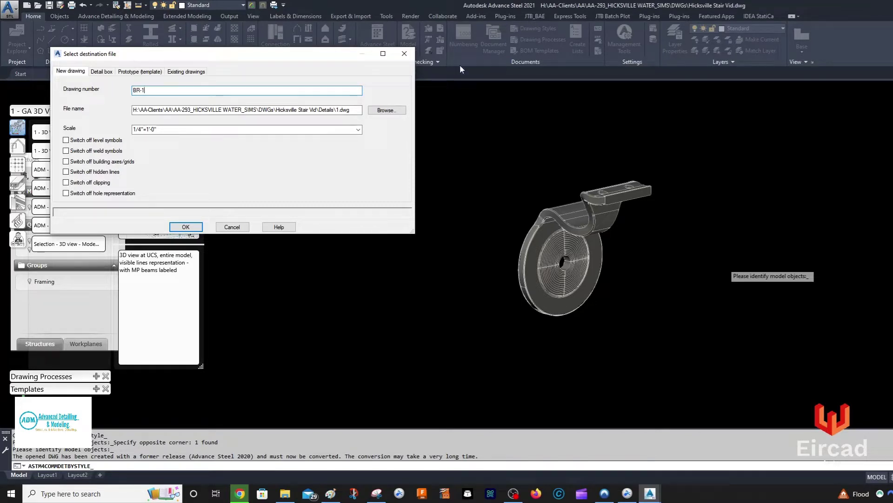
{"action": "left_click", "coordinate": [359, 130]}
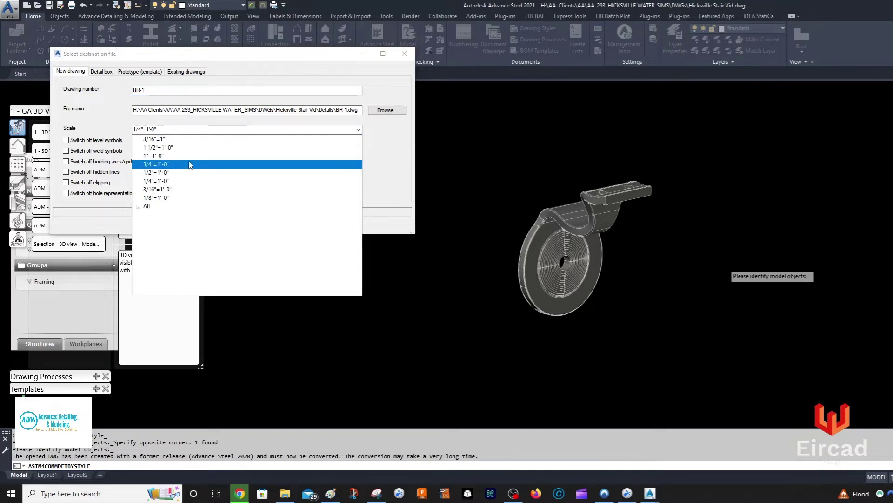
{"action": "left_click", "coordinate": [171, 210]}
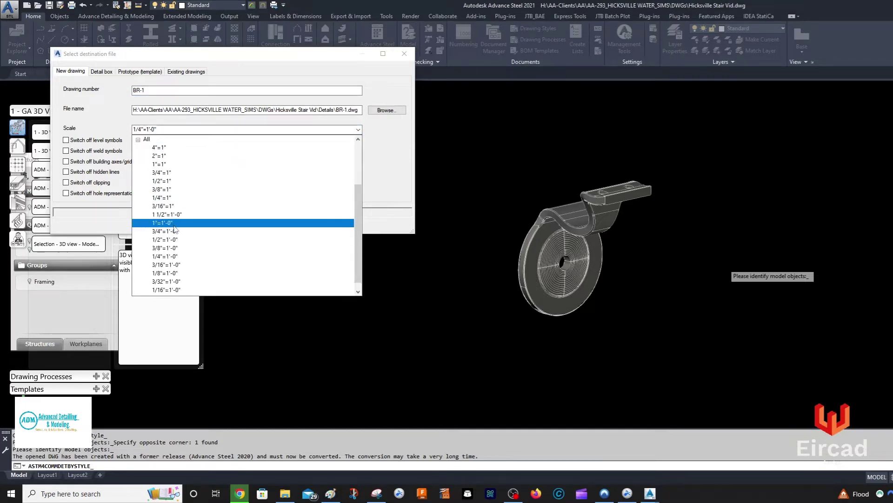
{"action": "left_click", "coordinate": [175, 239]}
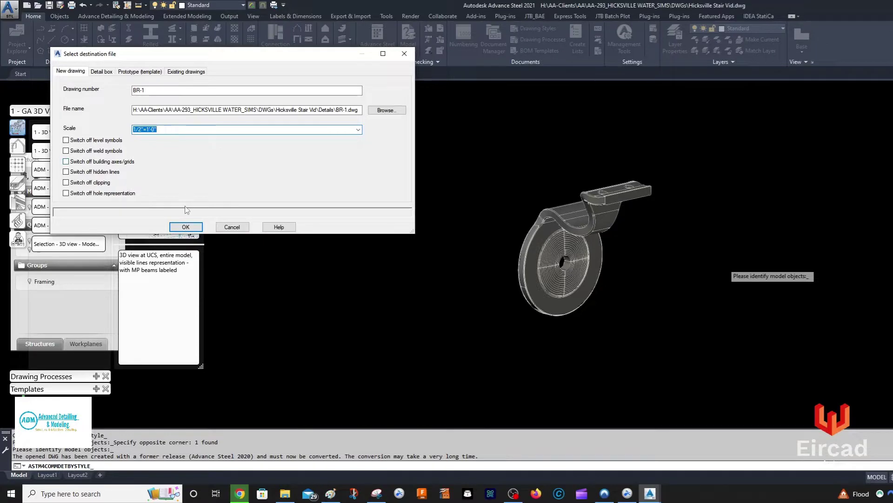
{"action": "left_click", "coordinate": [185, 227]}
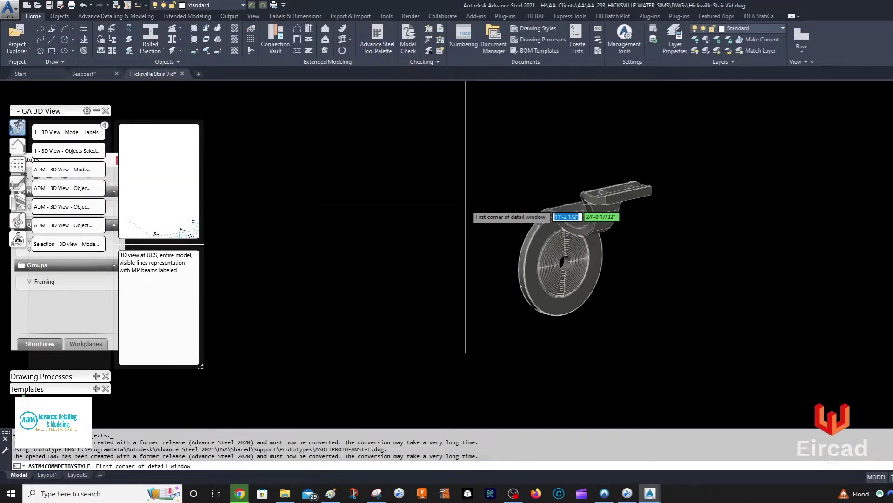
{"action": "type", "text": "`"}
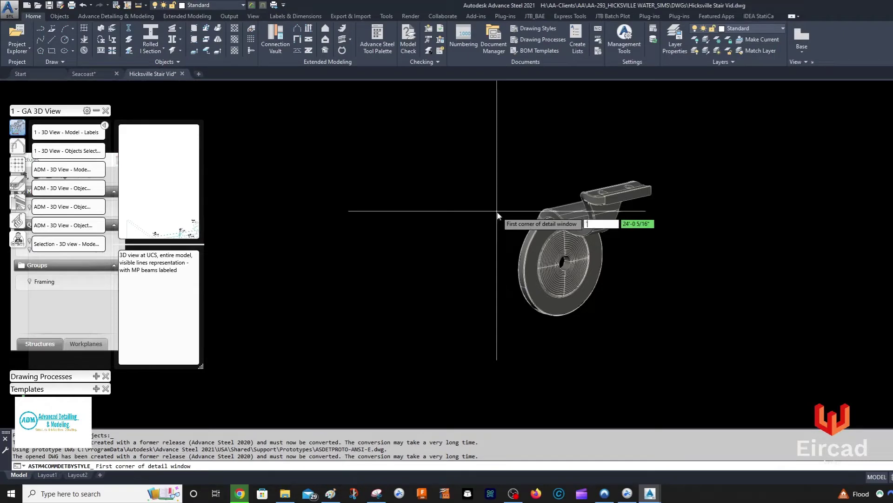
{"action": "key", "text": "Escape"}
{"action": "key", "text": "Escape"}
{"action": "key", "text": "Escape"}
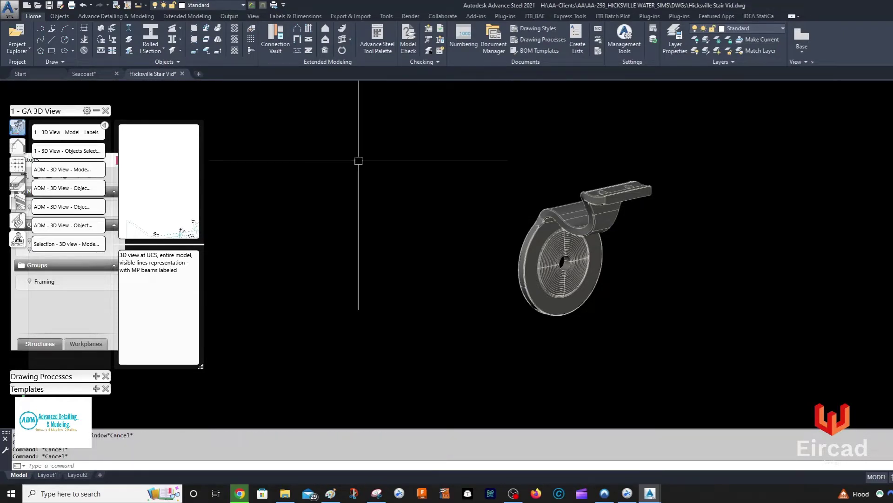
Step: Run the ADM - 3D View - Model - Labels style on the bracket and set drawing number BR-1 and scale 1/2"=1"
{"action": "left_click", "coordinate": [68, 168]}
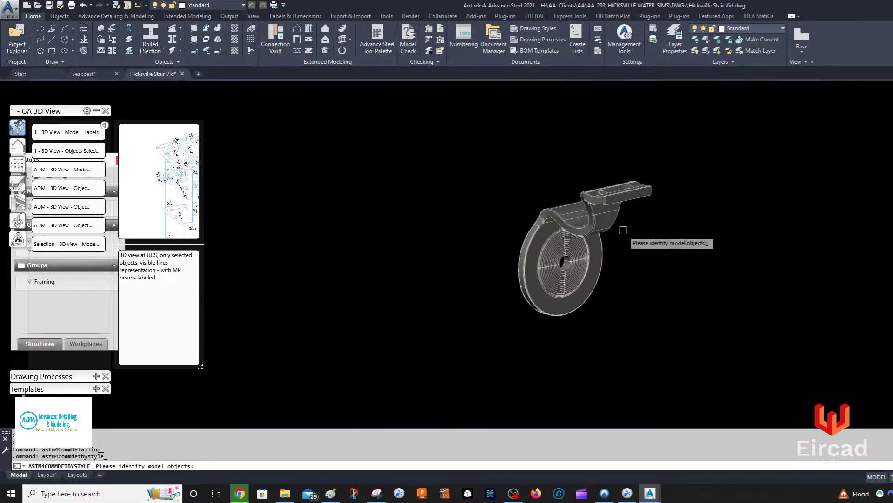
{"action": "left_click", "coordinate": [578, 233]}
{"action": "key", "text": "Return"}
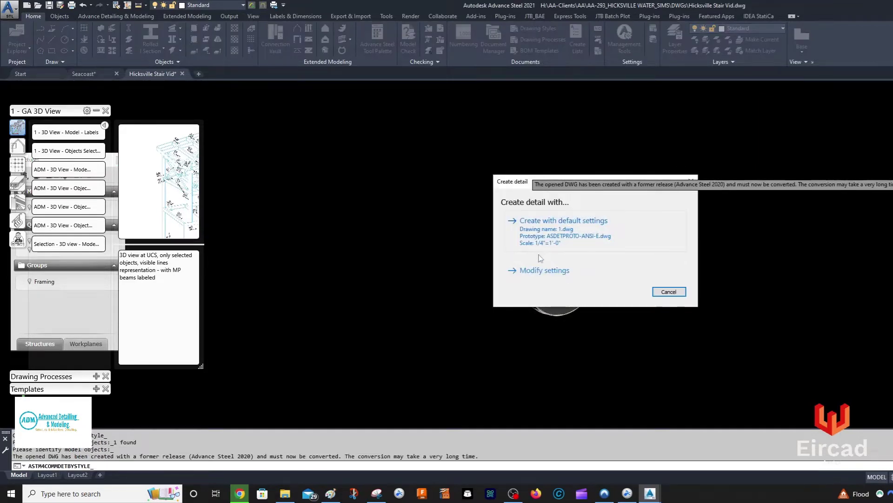
{"action": "left_click", "coordinate": [544, 270]}
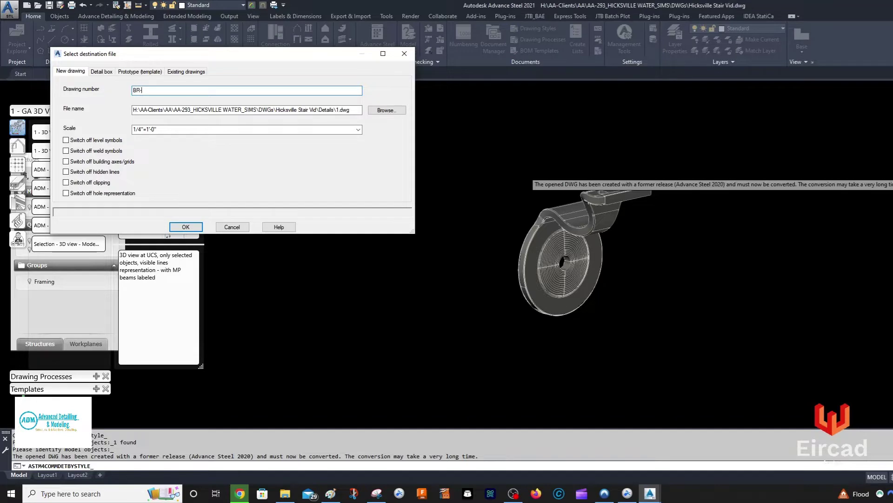
{"action": "left_click", "coordinate": [242, 129]}
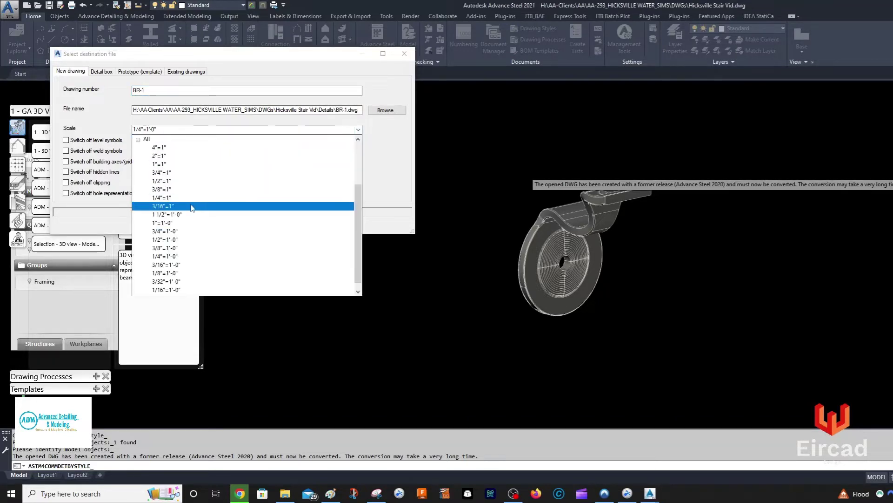
{"action": "left_click", "coordinate": [191, 181]}
Step: Choose the prototype ASDETPROTO-Single-ANSI-B_ADM.dwg for the drawing and define a detail window around the whole bracket
{"action": "left_click", "coordinate": [157, 73]}
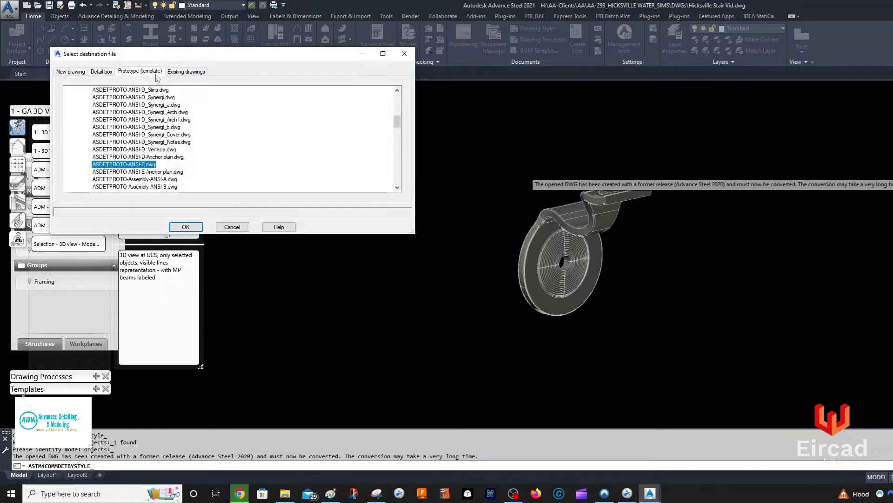
{"action": "scroll", "coordinate": [166, 134], "scroll_direction": "down", "scroll_amount": 5}
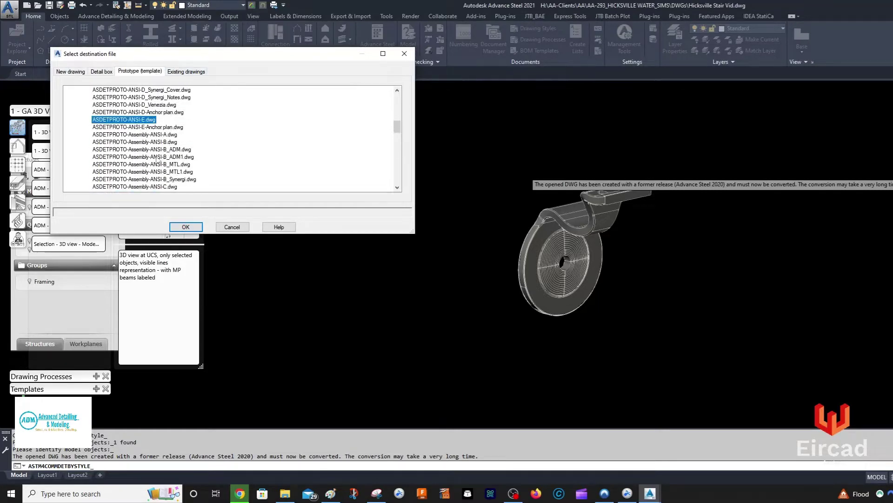
{"action": "scroll", "coordinate": [158, 158], "scroll_direction": "down", "scroll_amount": 3}
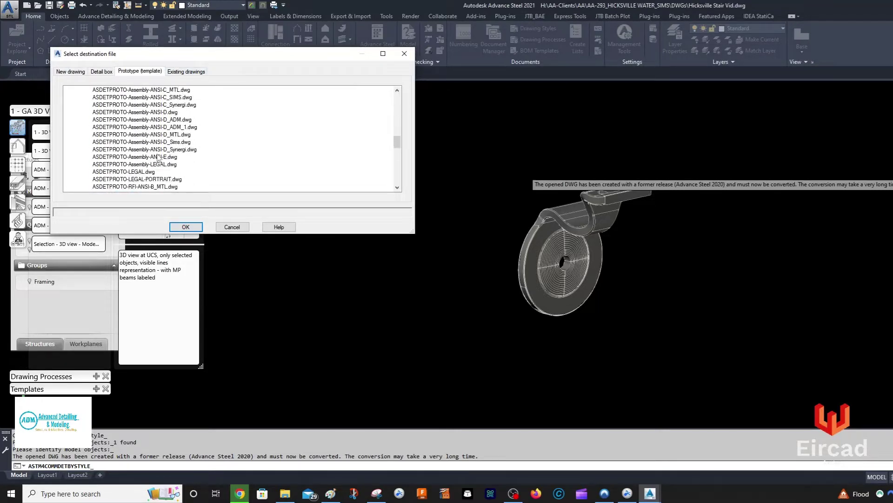
{"action": "scroll", "coordinate": [158, 158], "scroll_direction": "down", "scroll_amount": 3}
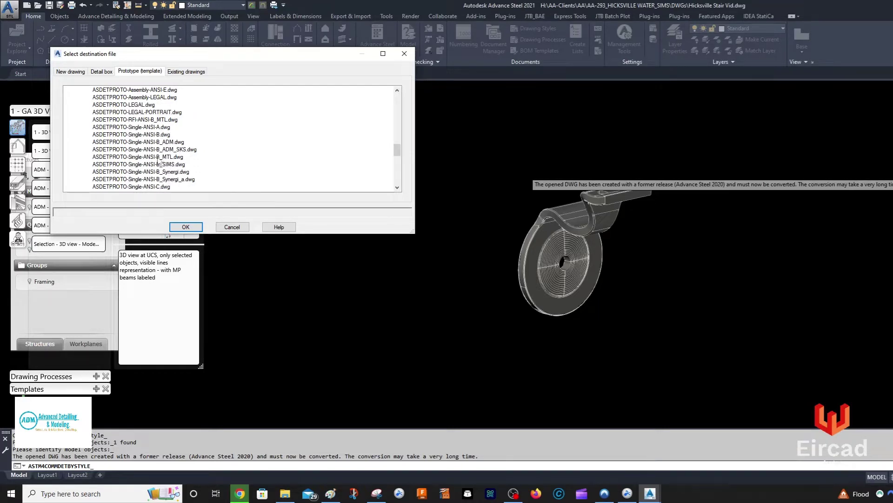
{"action": "left_click", "coordinate": [185, 227]}
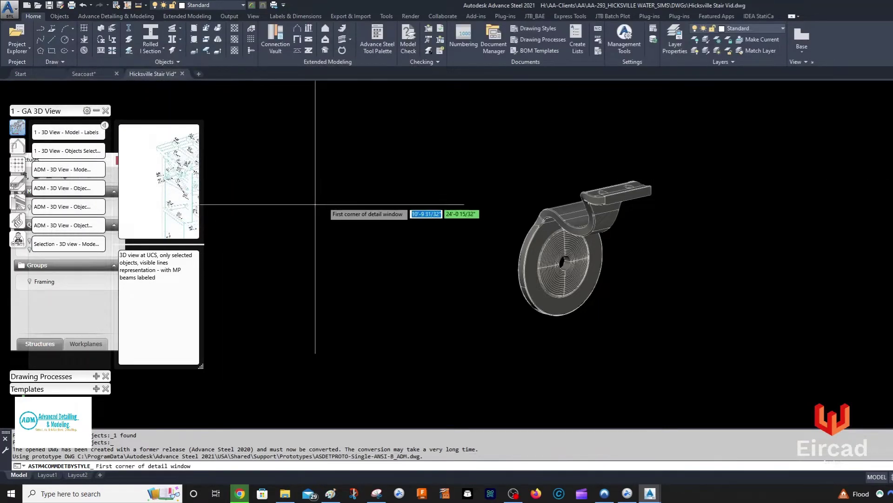
{"action": "left_click", "coordinate": [450, 154]}
{"action": "left_click", "coordinate": [702, 312]}
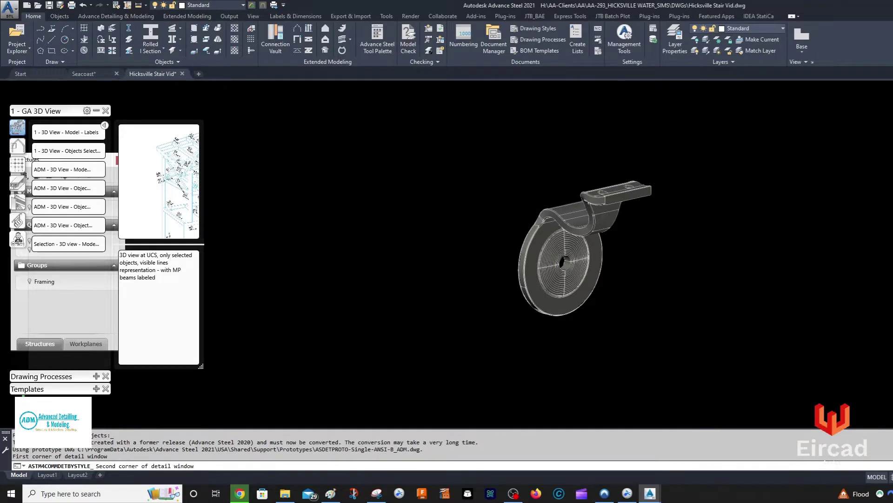
{"action": "left_click", "coordinate": [585, 211]}
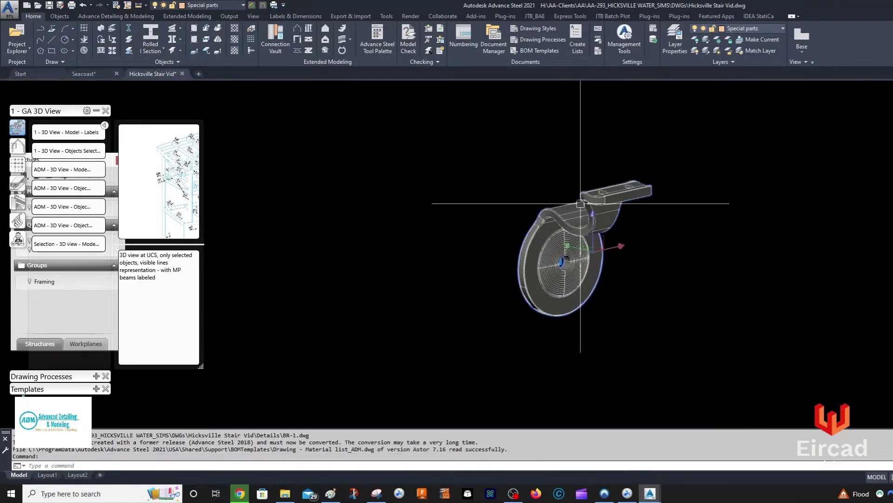
{"action": "right_click", "coordinate": [583, 213]}
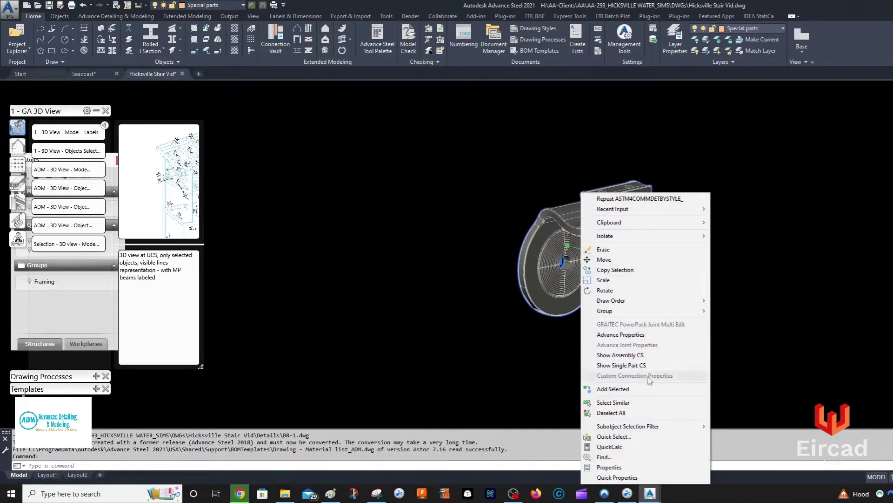
{"action": "left_click", "coordinate": [570, 347]}
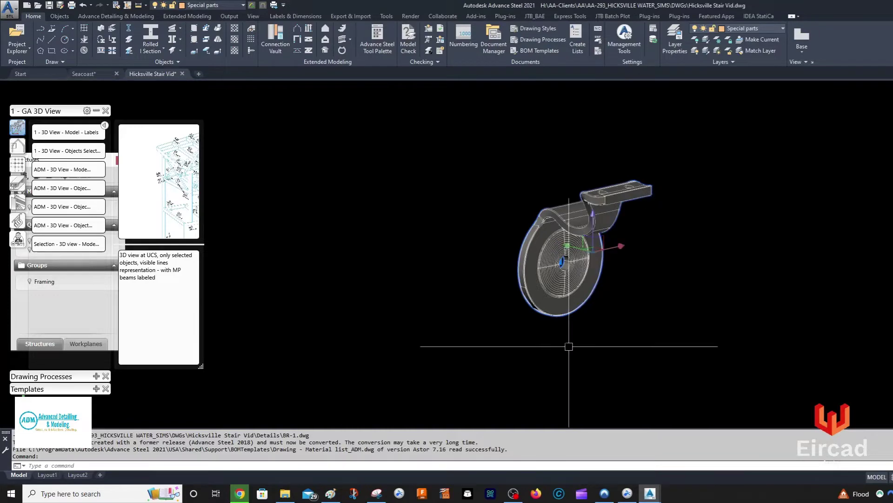
Step: Open the BR-1 detail drawing from the Document Manager's up-to-date details
{"action": "left_click", "coordinate": [238, 13]}
{"action": "left_click", "coordinate": [128, 43]}
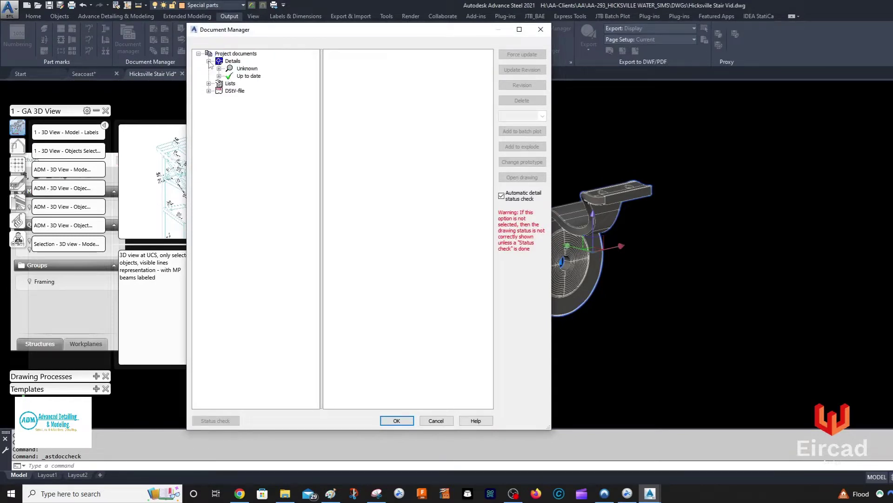
{"action": "double_click", "coordinate": [261, 85]}
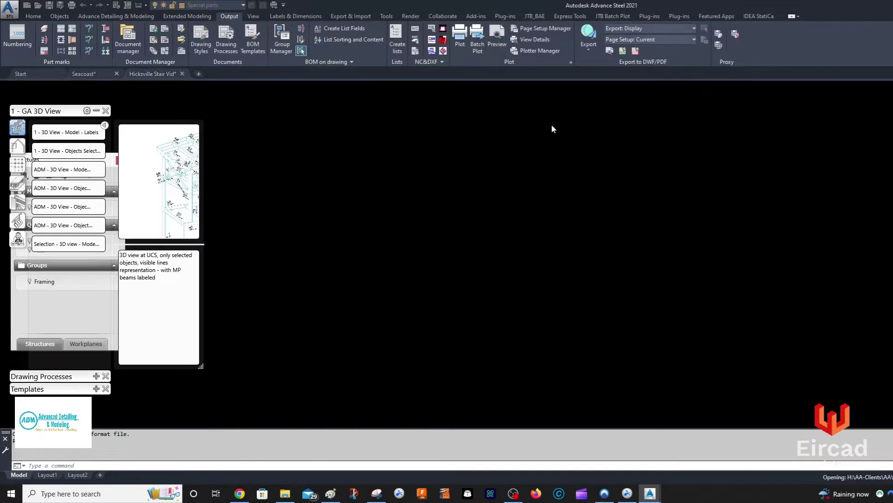
Step: Examine the isometric view on the BR-1 sheet for bracket geometry and check its detail properties without changing them
{"action": "scroll", "coordinate": [541, 216], "scroll_direction": "down", "scroll_amount": 5}
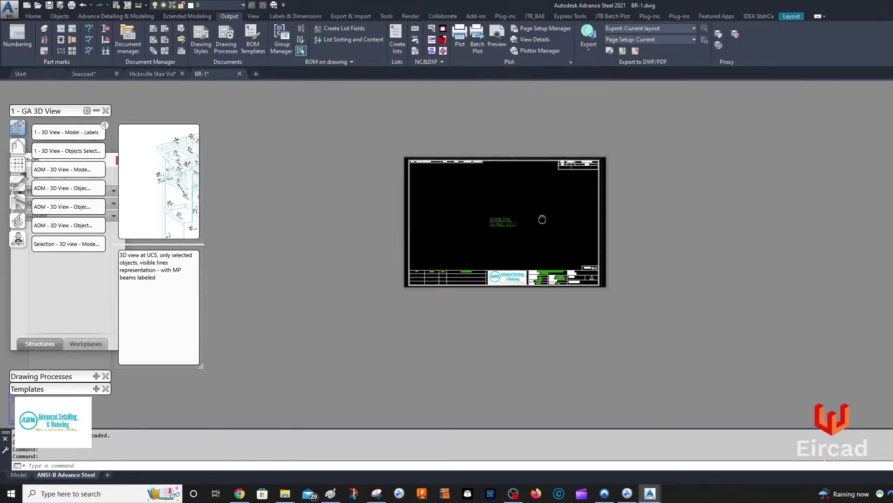
{"action": "mouse_move", "coordinate": [540, 213]}
{"action": "middle_mouse_down"}
{"action": "mouse_move", "coordinate": [584, 231]}
{"action": "mouse_move", "coordinate": [551, 226]}
{"action": "middle_mouse_up"}
{"action": "scroll", "coordinate": [564, 220], "scroll_direction": "up", "scroll_amount": 5}
{"action": "scroll", "coordinate": [553, 248], "scroll_direction": "up", "scroll_amount": 8}
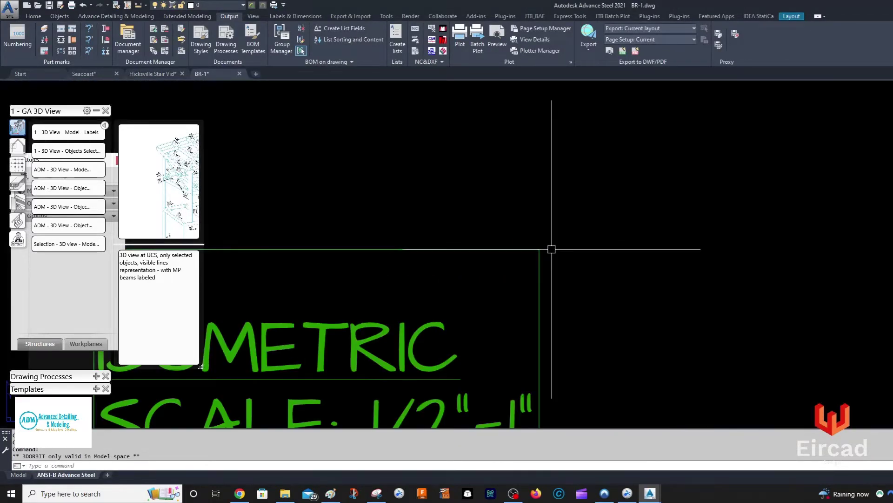
{"action": "scroll", "coordinate": [552, 242], "scroll_direction": "down", "scroll_amount": 20}
{"action": "scroll", "coordinate": [551, 241], "scroll_direction": "up", "scroll_amount": 10}
{"action": "scroll", "coordinate": [544, 244], "scroll_direction": "up", "scroll_amount": 10}
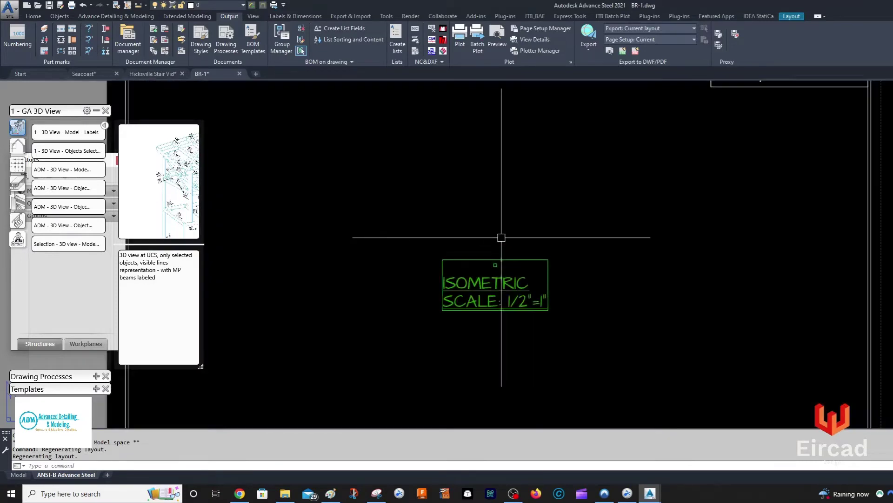
{"action": "scroll", "coordinate": [531, 251], "scroll_direction": "down", "scroll_amount": 8}
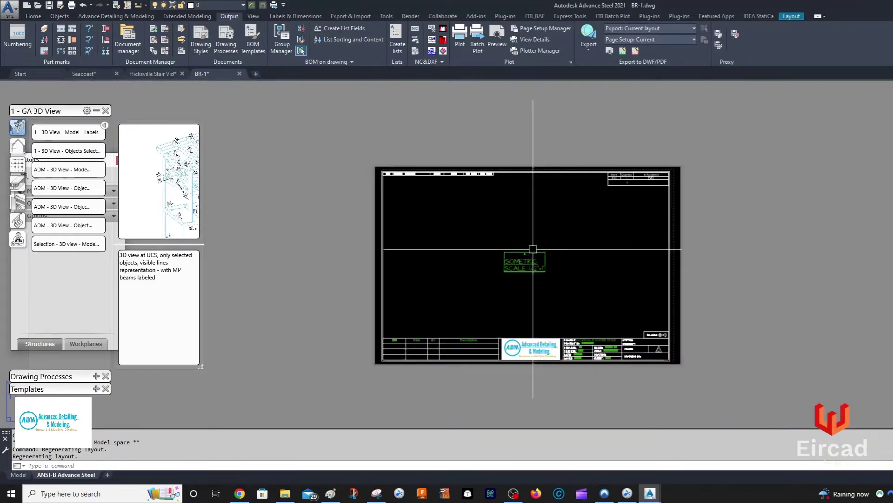
{"action": "double_click", "coordinate": [538, 251]}
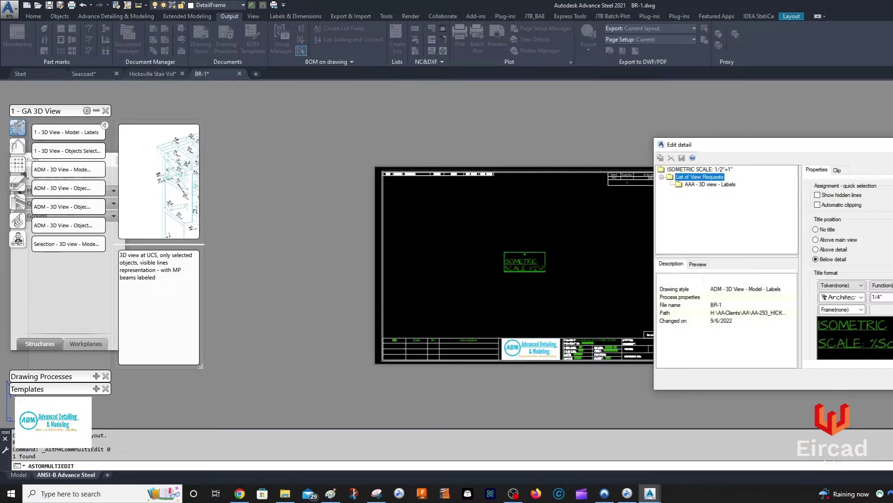
{"action": "left_click", "coordinate": [892, 380]}
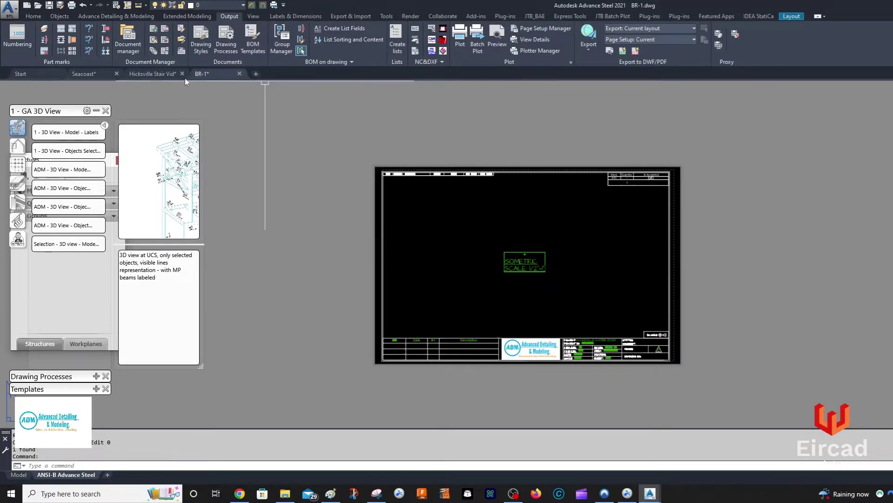
Step: Return to the Hicksville Stair Vid model and run an ADM 3D View style on the window-selected bracket, choosing to modify the settings
{"action": "left_click", "coordinate": [86, 73]}
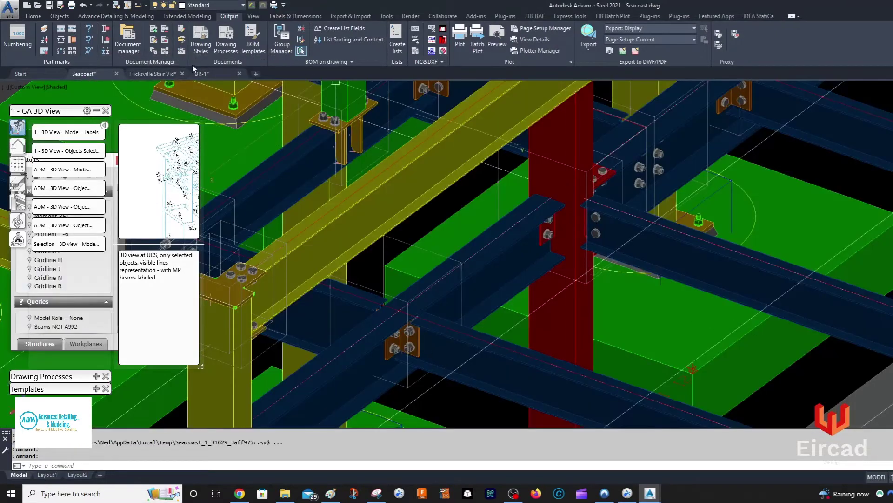
{"action": "left_click", "coordinate": [164, 76]}
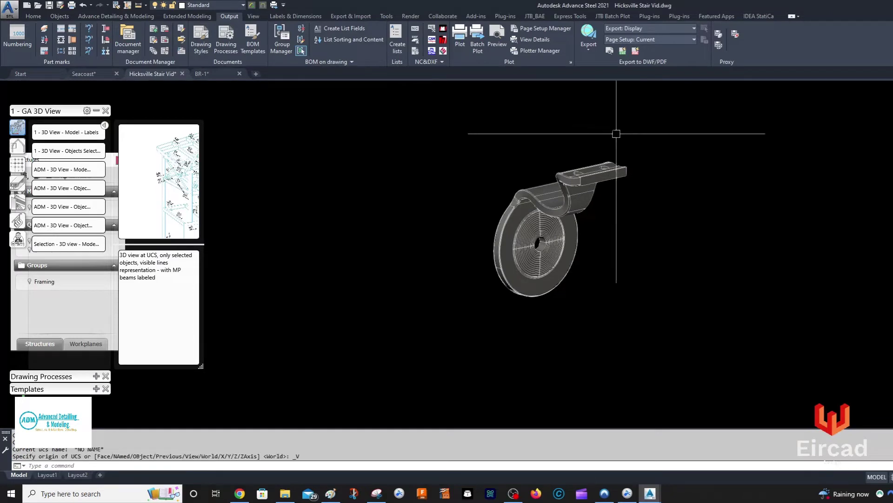
{"action": "left_click", "coordinate": [461, 114]}
{"action": "left_click", "coordinate": [728, 379]}
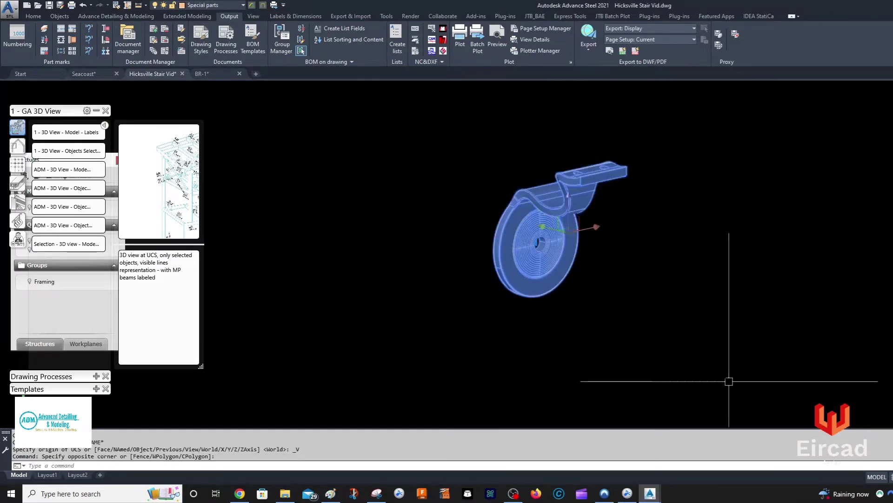
{"action": "left_click", "coordinate": [59, 173]}
{"action": "left_click", "coordinate": [563, 273]}
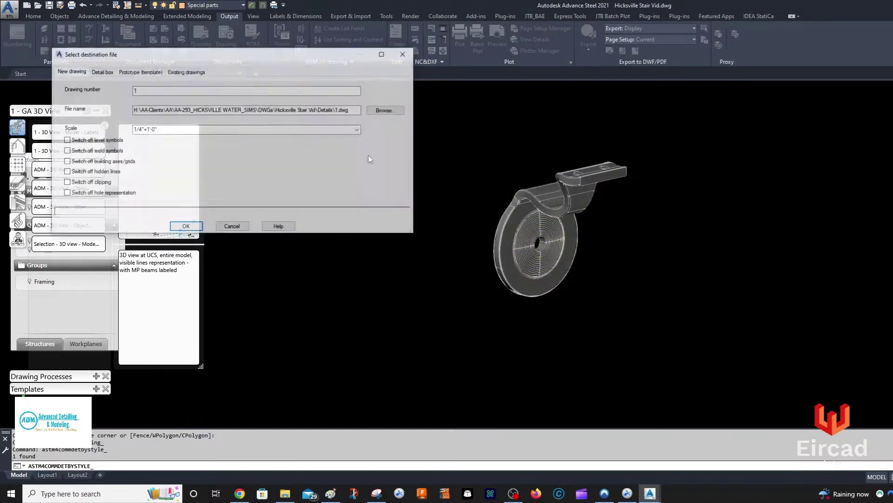
Step: Send the detail to the existing drawing BR-1.dwg and define a larger detail window around the bracket
{"action": "left_click", "coordinate": [186, 71]}
{"action": "left_click", "coordinate": [171, 95]}
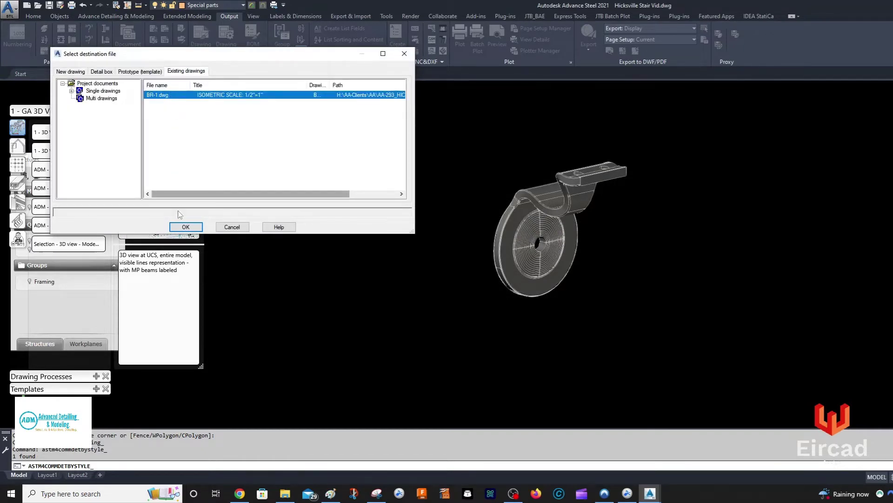
{"action": "left_click", "coordinate": [185, 227]}
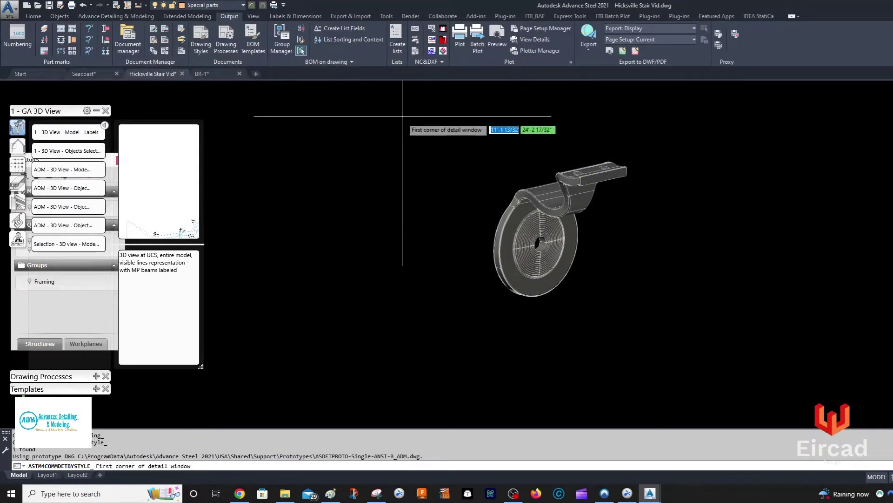
{"action": "left_click", "coordinate": [311, 111]}
{"action": "left_click", "coordinate": [861, 393]}
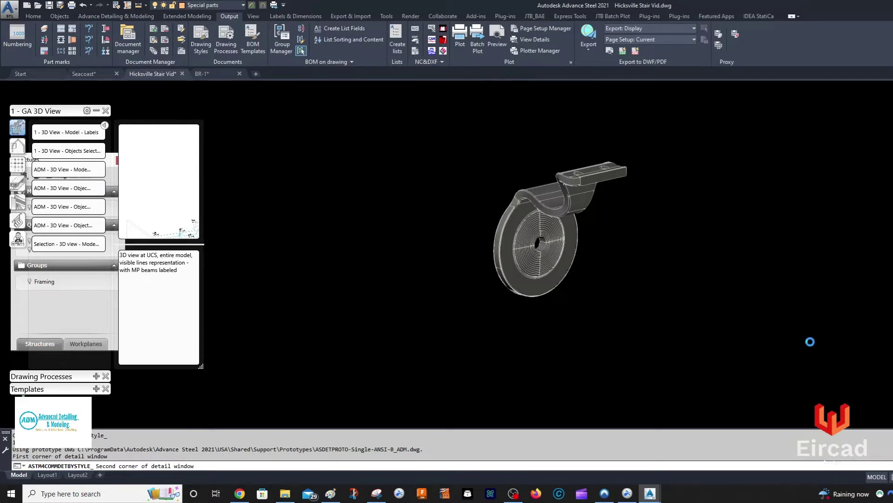
Step: Examine both isometric views on the BR-1 sheet and check the detail properties of the 1/2"=1" view
{"action": "left_click", "coordinate": [217, 76]}
{"action": "scroll", "coordinate": [530, 190], "scroll_direction": "up", "scroll_amount": 5}
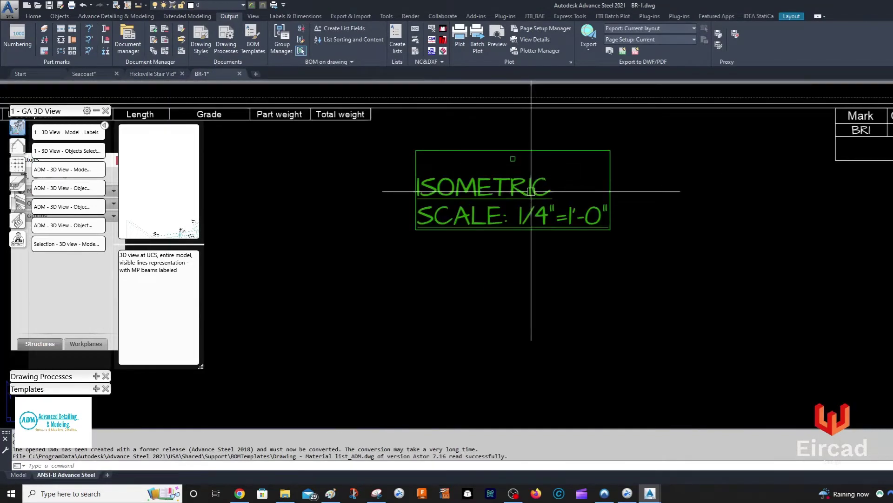
{"action": "scroll", "coordinate": [531, 190], "scroll_direction": "down", "scroll_amount": 5}
{"action": "scroll", "coordinate": [515, 255], "scroll_direction": "up", "scroll_amount": 5}
{"action": "scroll", "coordinate": [579, 229], "scroll_direction": "down", "scroll_amount": 4}
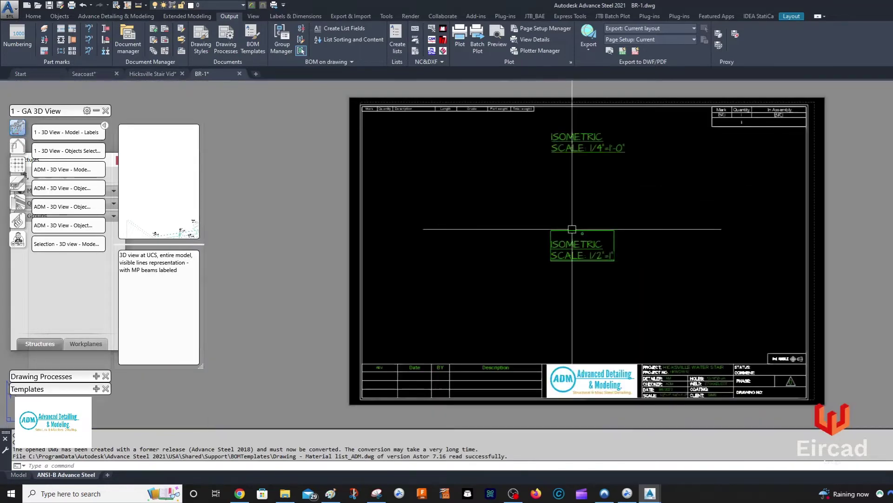
{"action": "scroll", "coordinate": [584, 245], "scroll_direction": "up", "scroll_amount": 2}
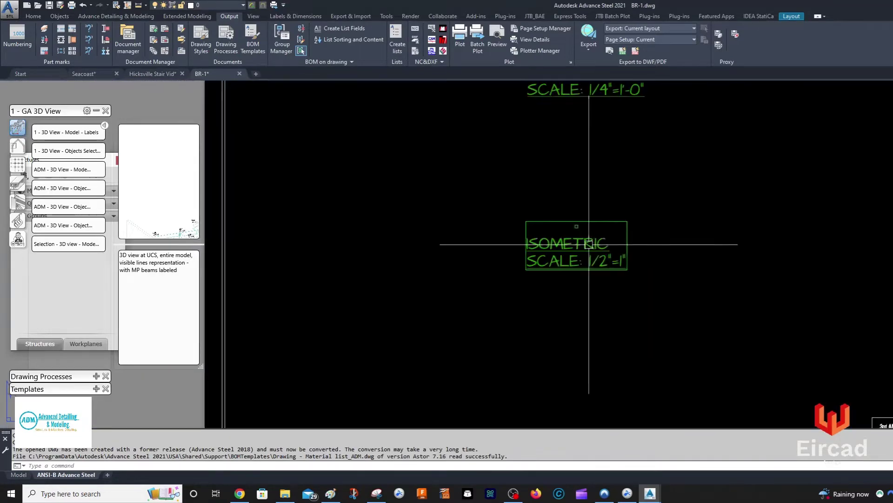
{"action": "double_click", "coordinate": [630, 233]}
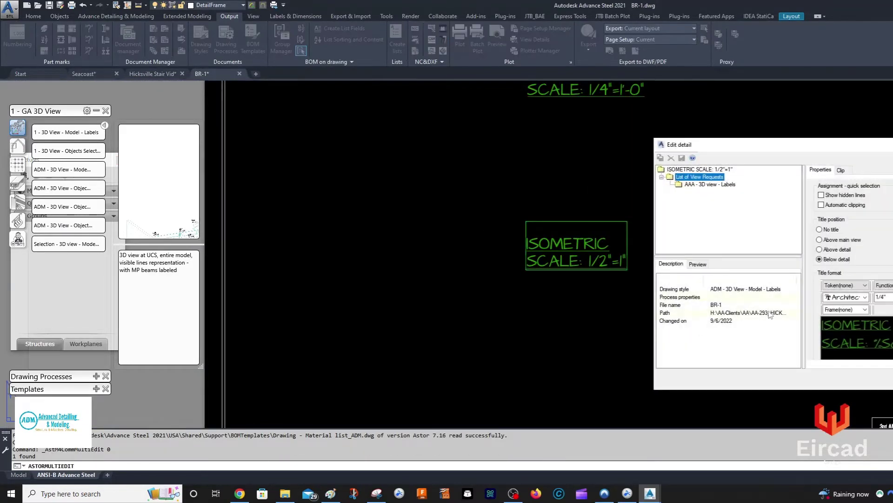
{"action": "key", "text": "Escape"}
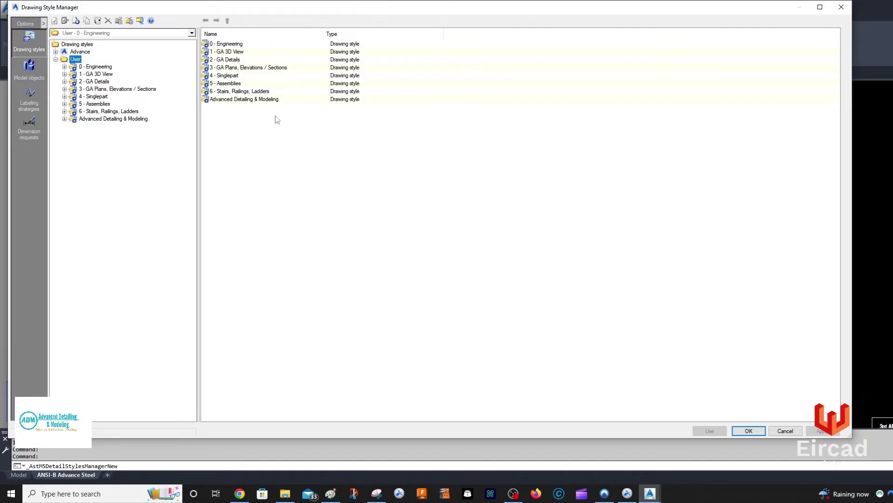
Step: Open the object presentation rules of the AAA - 3D view - Labels view in the ADM - 3D View - Model - Labels style
{"action": "left_click", "coordinate": [65, 74]}
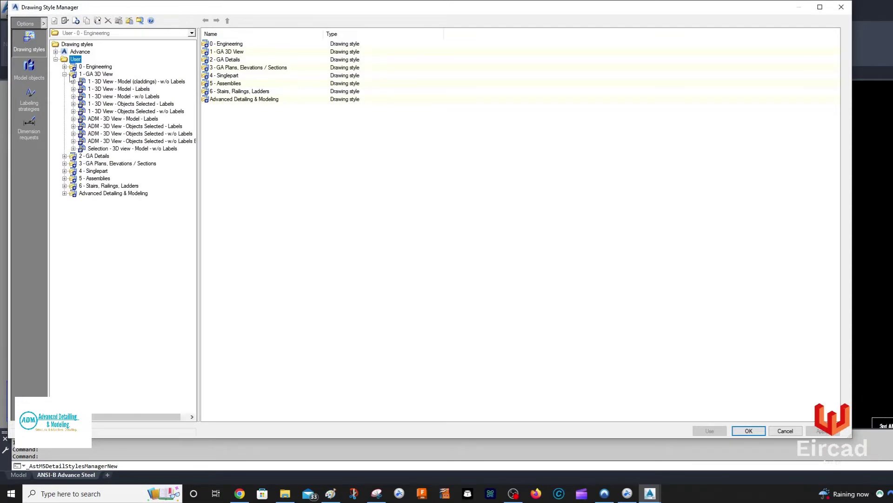
{"action": "left_click", "coordinate": [99, 119]}
{"action": "left_click", "coordinate": [73, 118]}
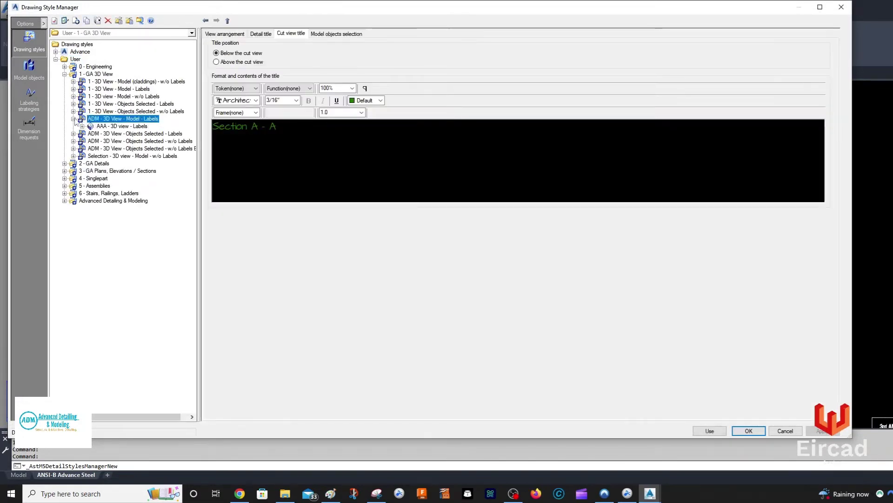
{"action": "left_click", "coordinate": [82, 126]}
{"action": "left_click", "coordinate": [125, 141]}
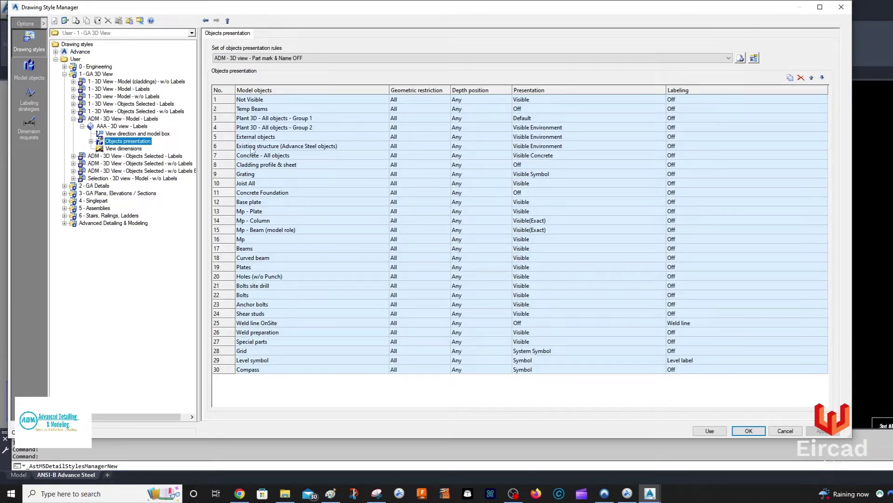
Step: Move the Special parts rule up to directly below Not Visible in the object presentation list and apply the change
{"action": "left_click", "coordinate": [223, 342]}
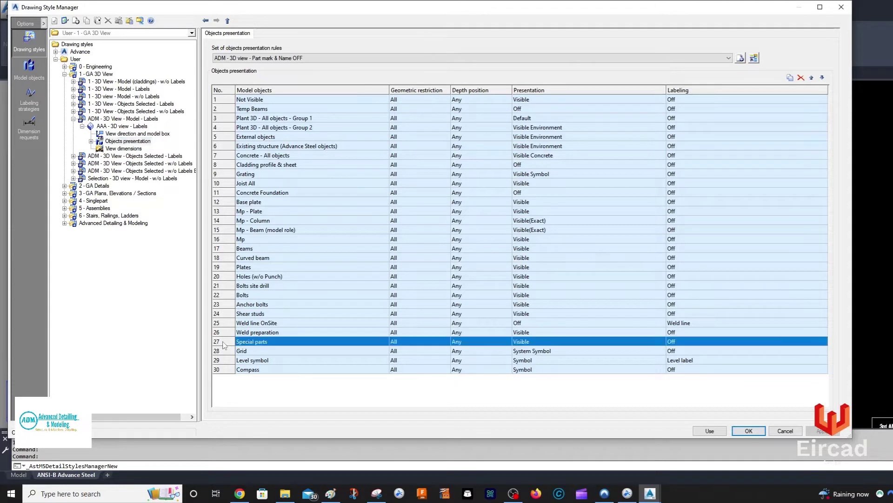
{"action": "left_click", "coordinate": [811, 78]}
{"action": "left_click", "coordinate": [812, 78]}
{"action": "left_click", "coordinate": [812, 78]}
{"action": "left_click", "coordinate": [811, 78]}
{"action": "left_click", "coordinate": [812, 77]}
{"action": "left_click", "coordinate": [811, 78]}
{"action": "left_click", "coordinate": [812, 78]}
{"action": "left_click", "coordinate": [811, 78]}
{"action": "left_click", "coordinate": [812, 78]}
{"action": "left_click", "coordinate": [812, 77]}
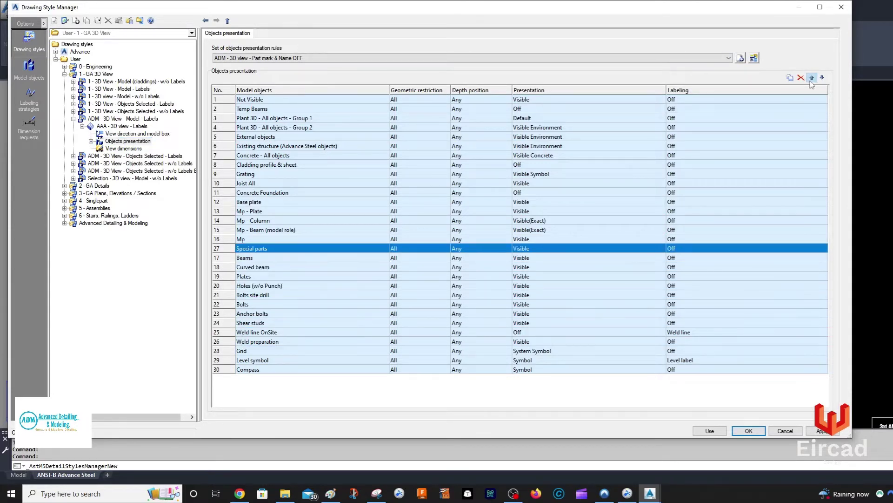
{"action": "left_click", "coordinate": [811, 78]}
{"action": "left_click", "coordinate": [812, 78]}
{"action": "left_click", "coordinate": [812, 78]}
{"action": "left_click", "coordinate": [811, 78]}
{"action": "left_click", "coordinate": [812, 77]}
{"action": "left_click", "coordinate": [812, 78]}
{"action": "left_click", "coordinate": [811, 78]}
{"action": "left_click", "coordinate": [812, 78]}
{"action": "left_click", "coordinate": [811, 78]}
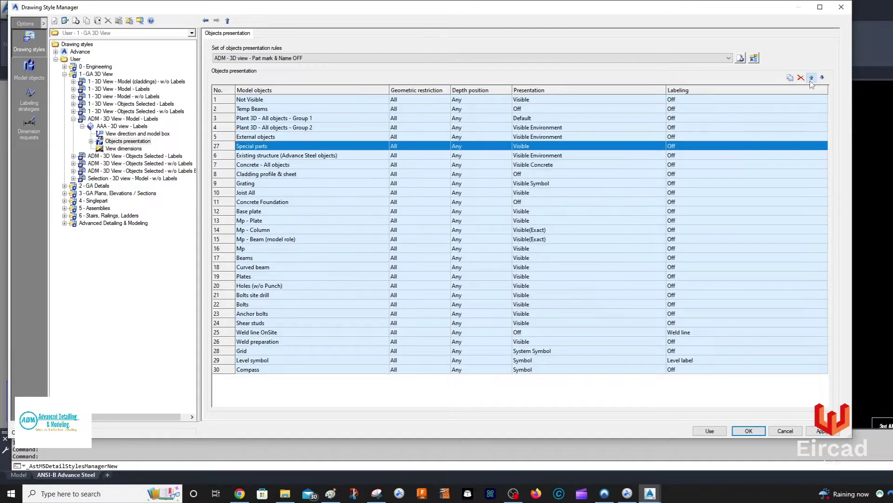
{"action": "left_click", "coordinate": [812, 78]}
{"action": "left_click", "coordinate": [811, 77]}
{"action": "left_click", "coordinate": [811, 77]}
{"action": "left_click", "coordinate": [812, 77]}
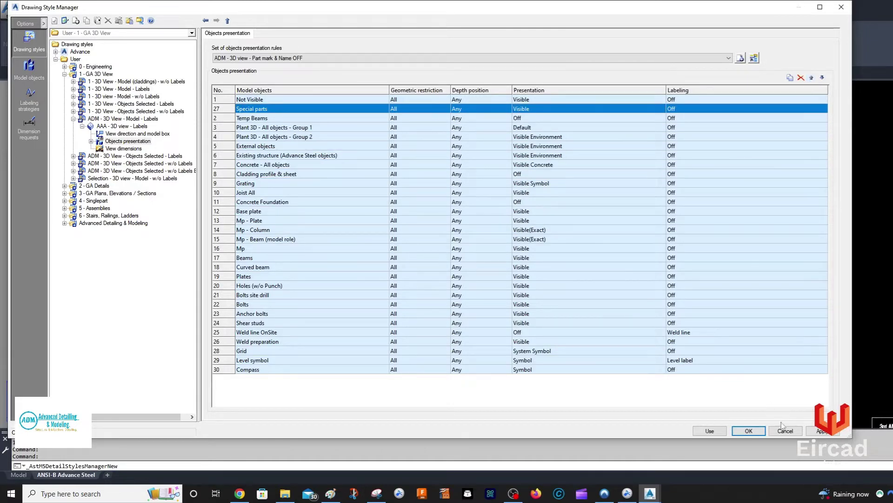
{"action": "left_click", "coordinate": [821, 430]}
Step: Use the edited ADM - 3D View - Model - Labels style on the 1/2"=1" isometric view of the BR-1 sheet
{"action": "left_click", "coordinate": [715, 432]}
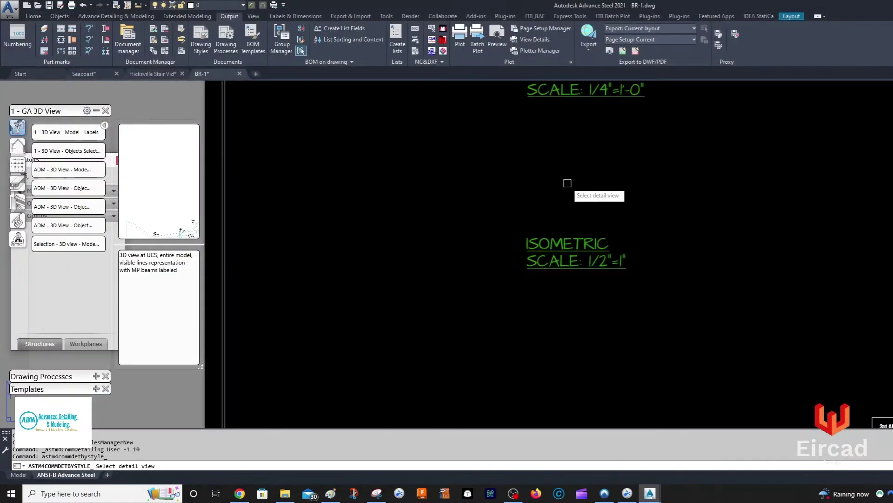
{"action": "left_click", "coordinate": [558, 241]}
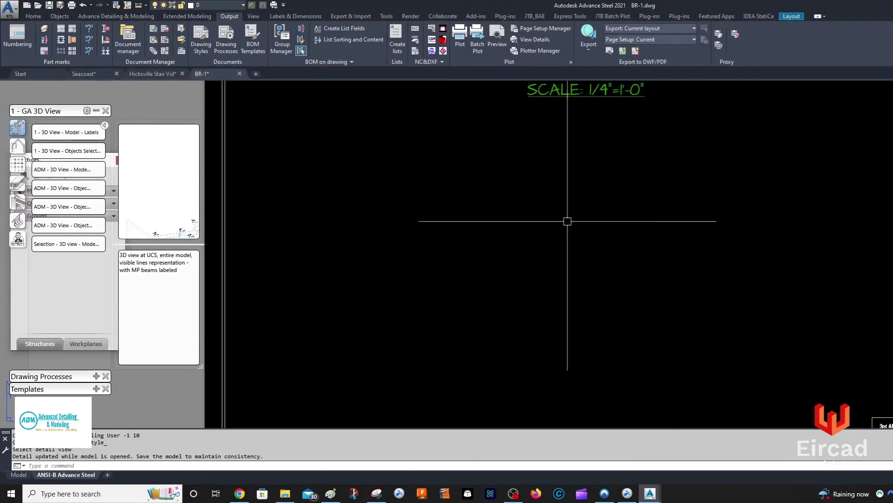
{"action": "scroll", "coordinate": [570, 180], "scroll_direction": "up", "scroll_amount": 2}
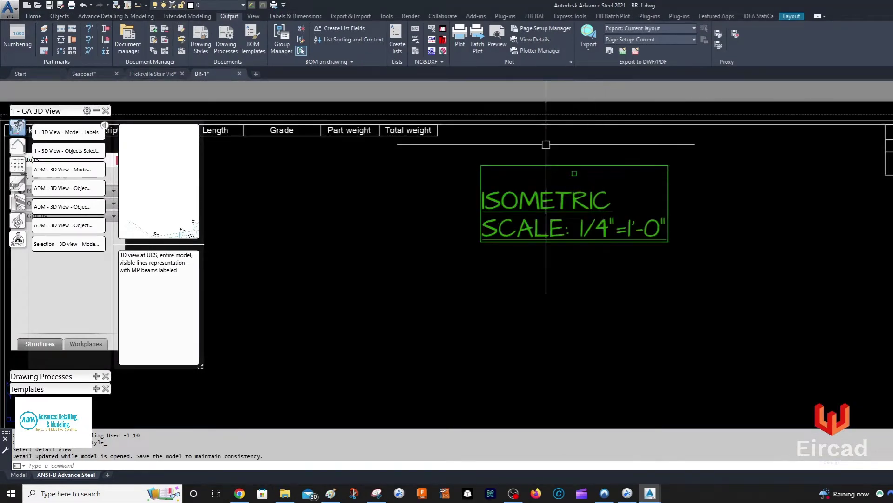
Step: Use the edited ADM - 3D View - Model - Labels style on the 1/4"=1'-0" isometric view and check the sheet for the bracket
{"action": "left_click", "coordinate": [152, 50]}
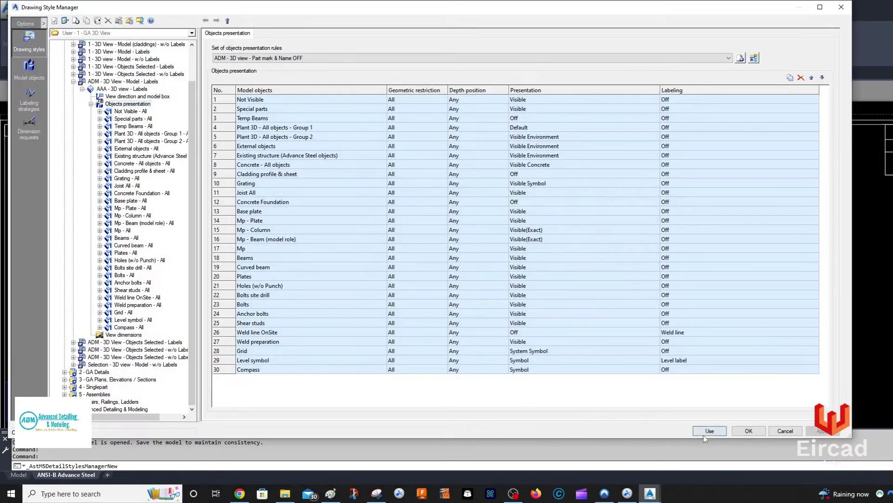
{"action": "left_click", "coordinate": [703, 433]}
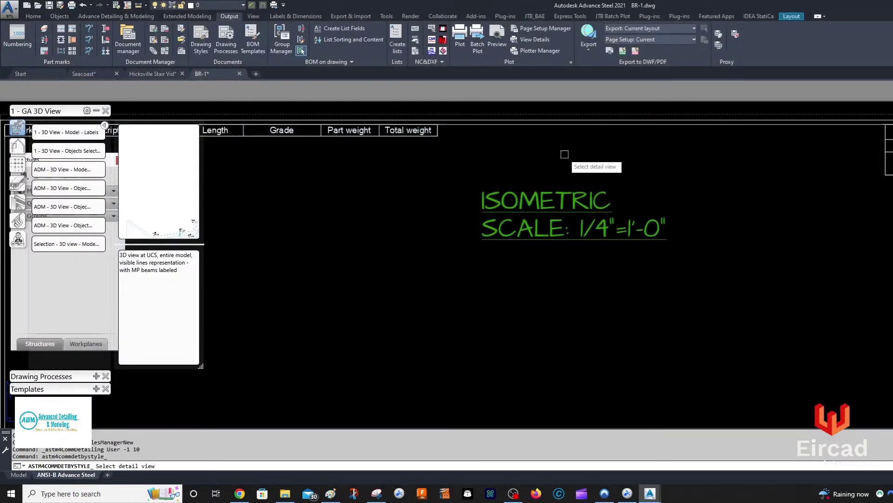
{"action": "left_click", "coordinate": [531, 195]}
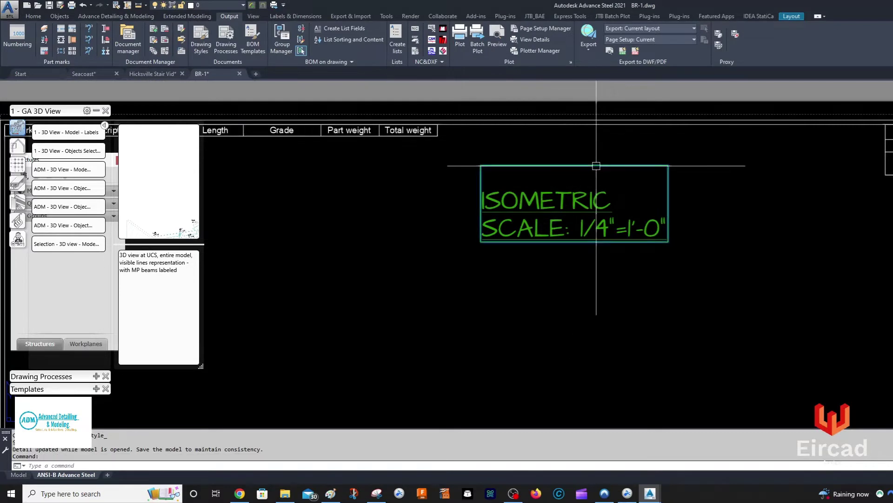
{"action": "scroll", "coordinate": [597, 168], "scroll_direction": "down", "scroll_amount": 10}
{"action": "scroll", "coordinate": [597, 167], "scroll_direction": "up", "scroll_amount": 8}
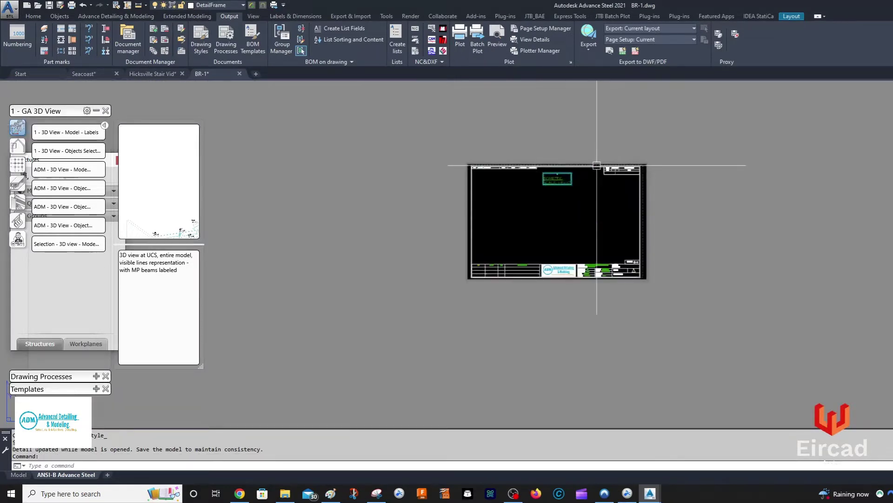
{"action": "key", "text": "Escape"}
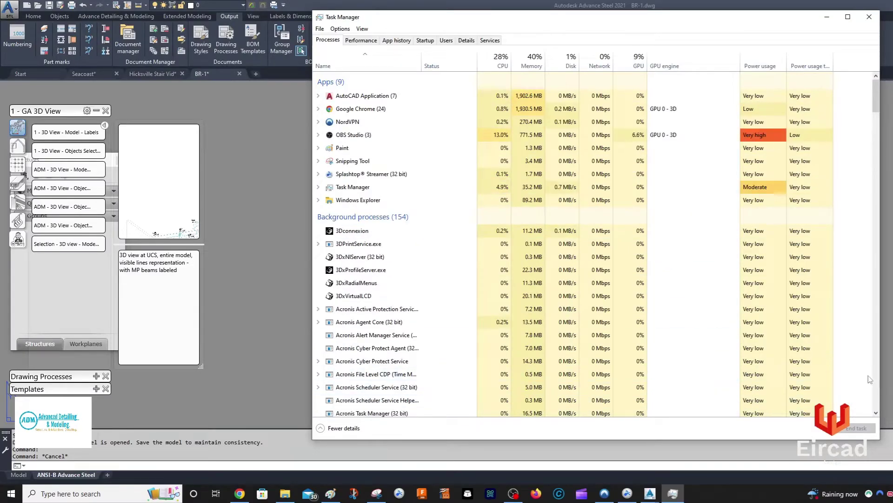
Step: Check the AutoCAD Application processes in Task Manager, minimise it, and examine the BR-1 sheet again for bracket geometry
{"action": "left_click", "coordinate": [318, 96]}
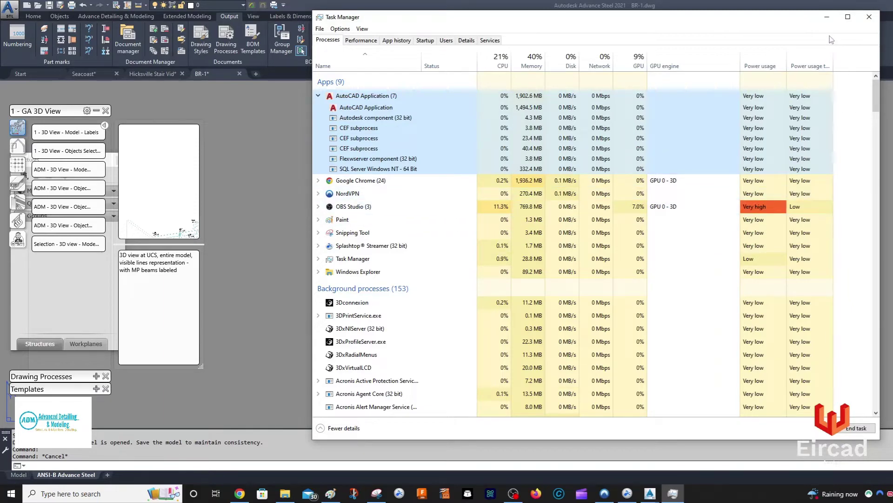
{"action": "left_click", "coordinate": [828, 18]}
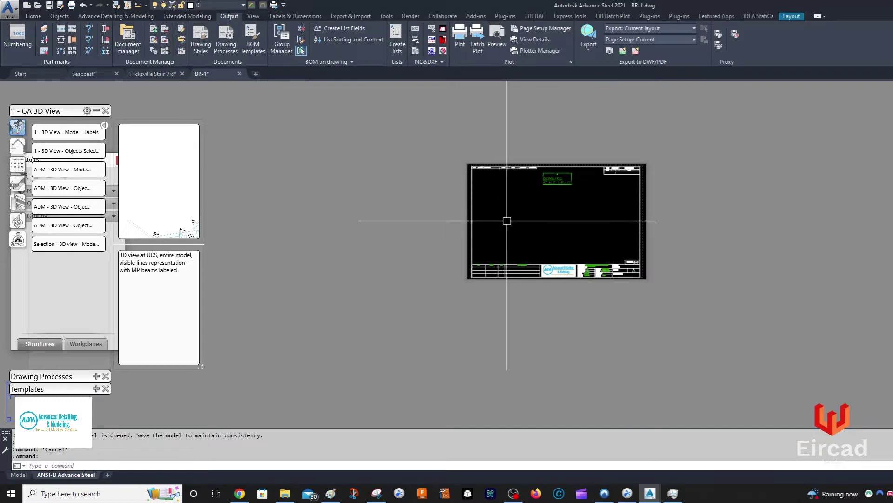
{"action": "scroll", "coordinate": [515, 197], "scroll_direction": "down", "scroll_amount": 2}
{"action": "scroll", "coordinate": [517, 196], "scroll_direction": "up", "scroll_amount": 6}
{"action": "scroll", "coordinate": [524, 193], "scroll_direction": "down", "scroll_amount": 4}
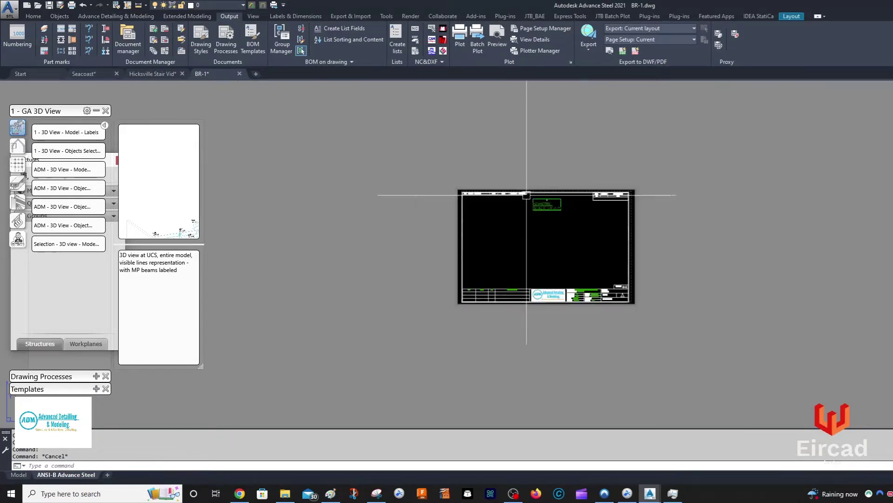
{"action": "scroll", "coordinate": [368, 120], "scroll_direction": "up", "scroll_amount": 4}
{"action": "scroll", "coordinate": [382, 140], "scroll_direction": "down", "scroll_amount": 2}
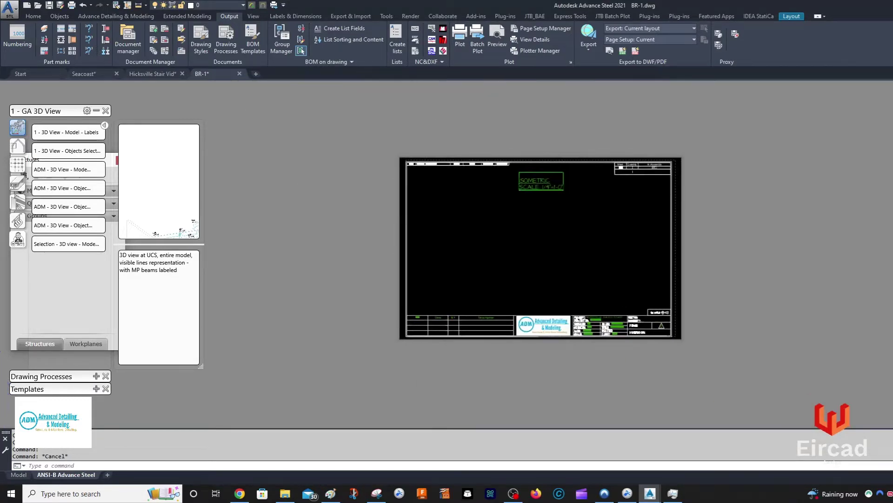
{"action": "scroll", "coordinate": [497, 220], "scroll_direction": "up", "scroll_amount": 2}
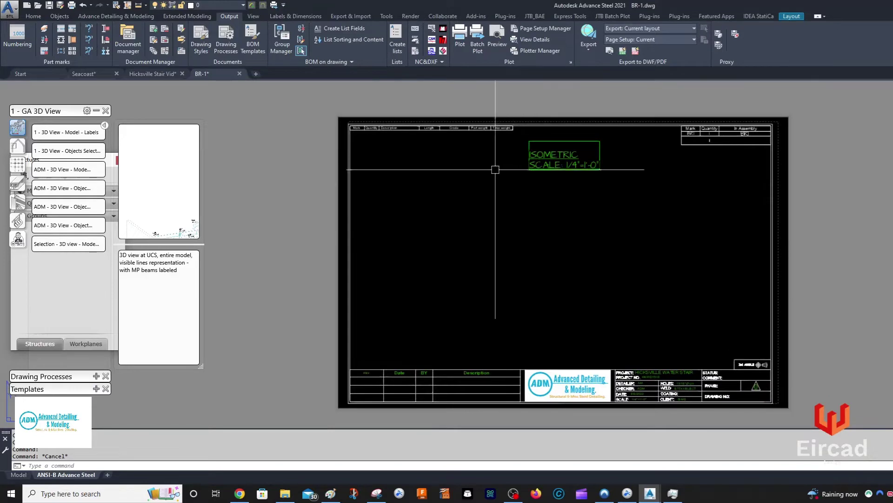
Step: Return to the Hicksville Stair Vid model and check the bracket's special part properties and available block names without changing them
{"action": "left_click", "coordinate": [161, 71]}
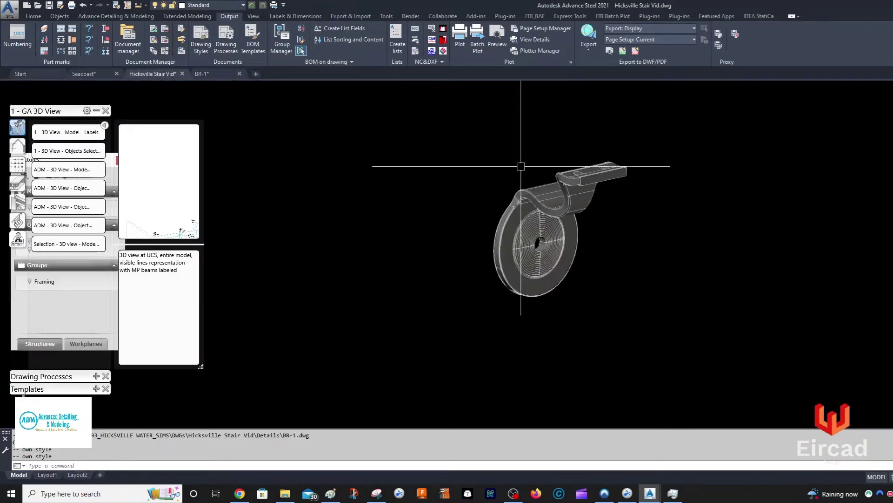
{"action": "left_click", "coordinate": [470, 138]}
{"action": "left_click", "coordinate": [656, 279]}
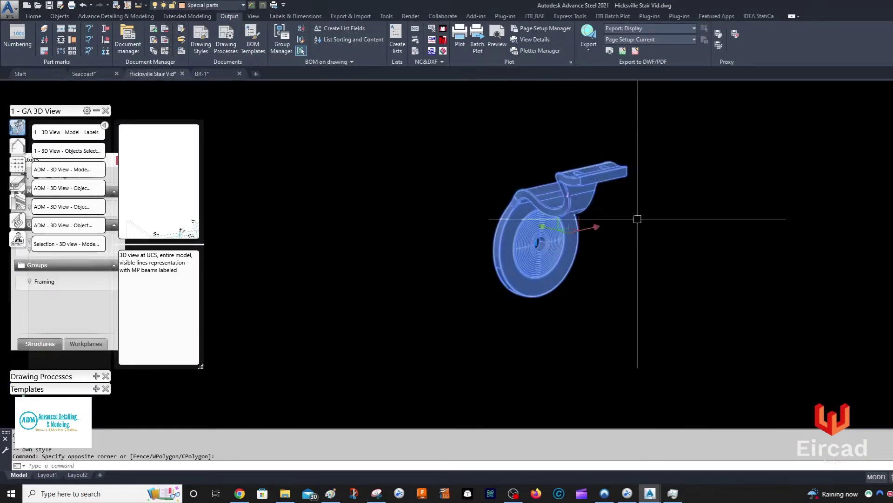
{"action": "double_click", "coordinate": [572, 185]}
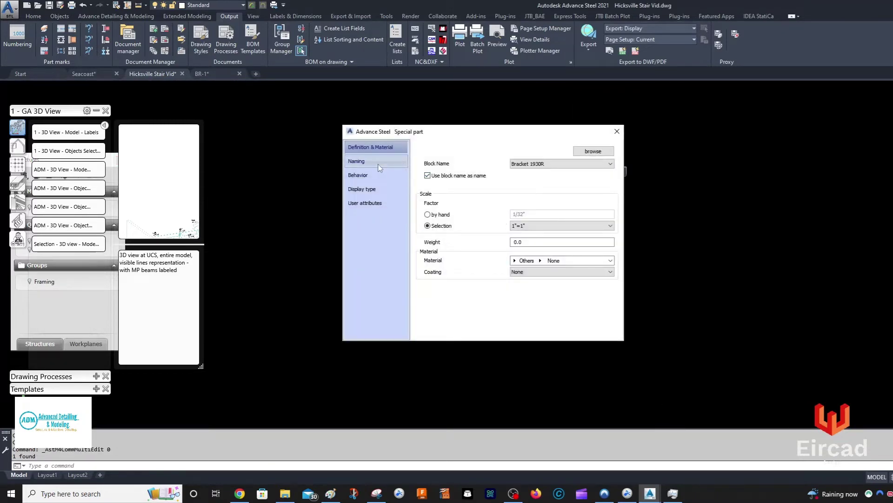
{"action": "left_click", "coordinate": [530, 164]}
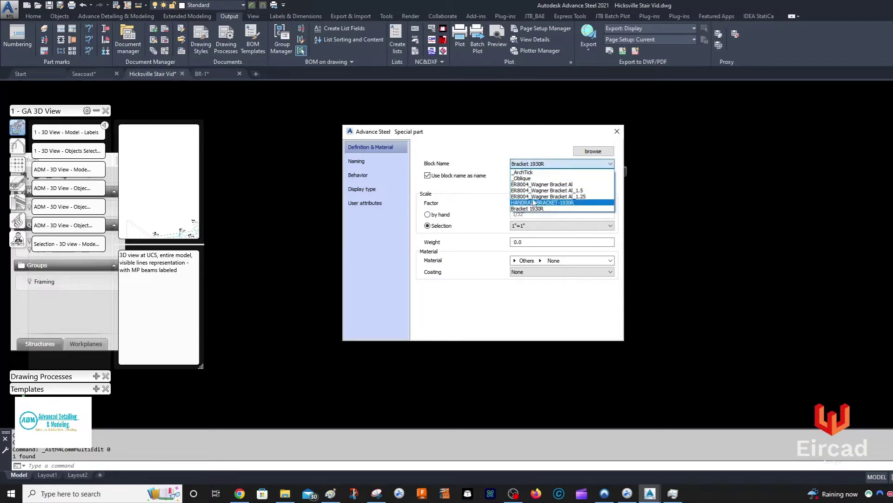
{"action": "left_click", "coordinate": [617, 136]}
{"action": "left_click", "coordinate": [617, 132]}
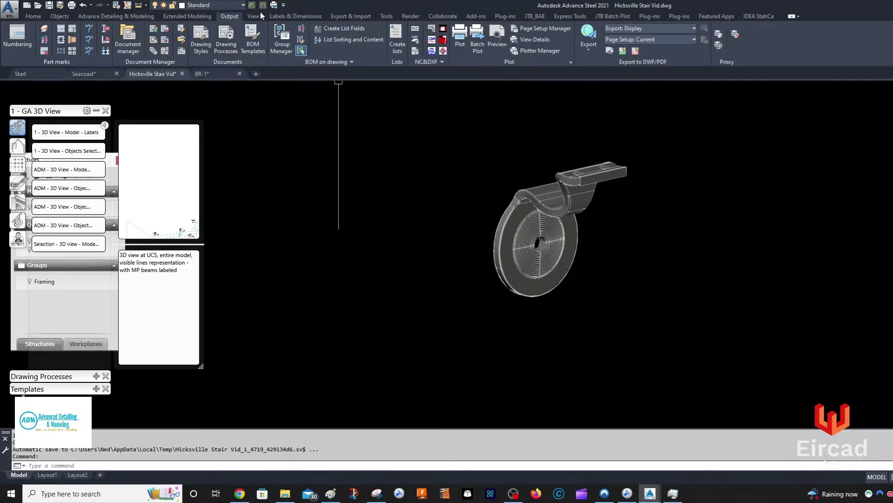
Step: Check the status and detail views of BR-1.dwg in the Document Manager, then close it without changes
{"action": "left_click", "coordinate": [126, 38]}
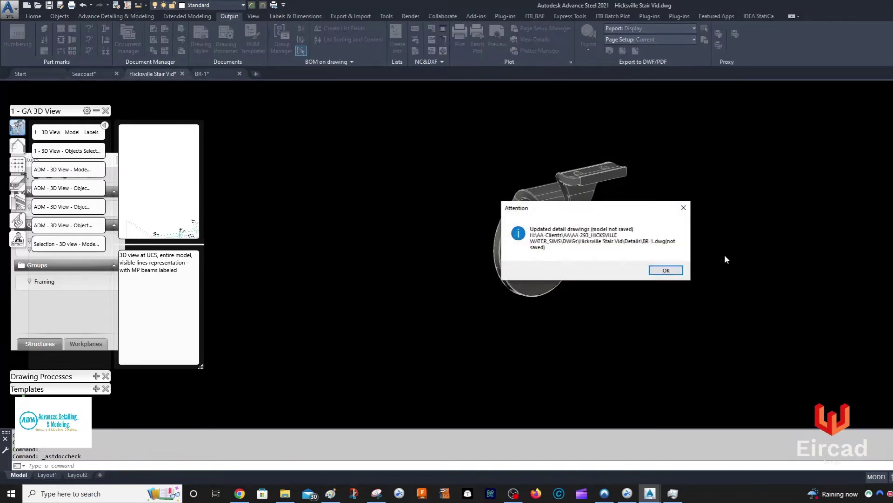
{"action": "left_click", "coordinate": [666, 270]}
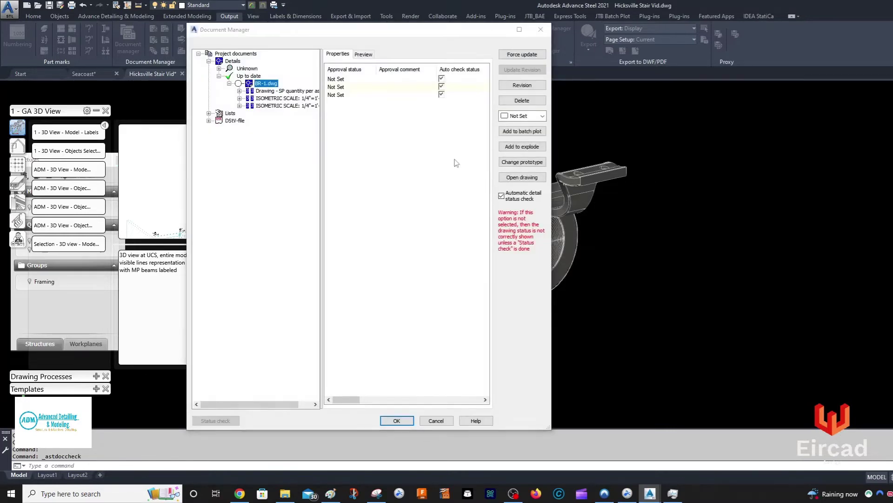
{"action": "left_click", "coordinate": [540, 29]}
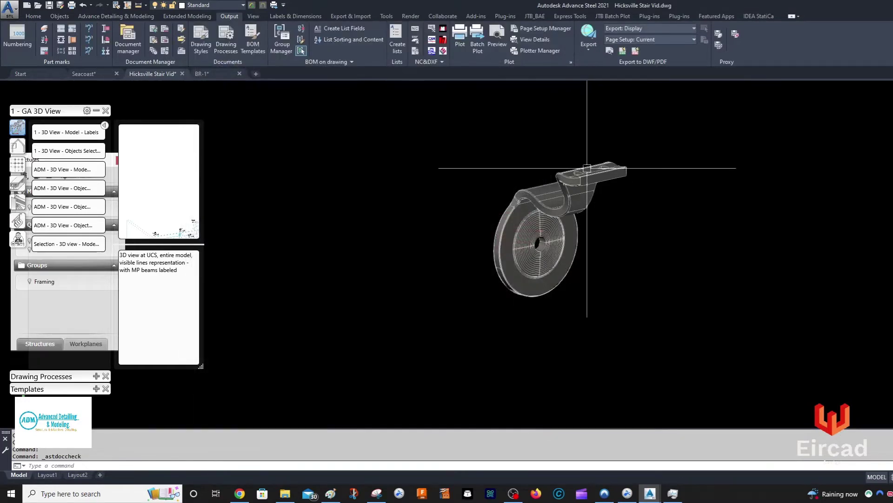
Step: Open Bracket 1930R.dwg from the Shared Blocks folder's Brackets subfolder and bring up the block definition choices for its HANDRAIL-BRACKET-1930R block
{"action": "left_click", "coordinate": [180, 43]}
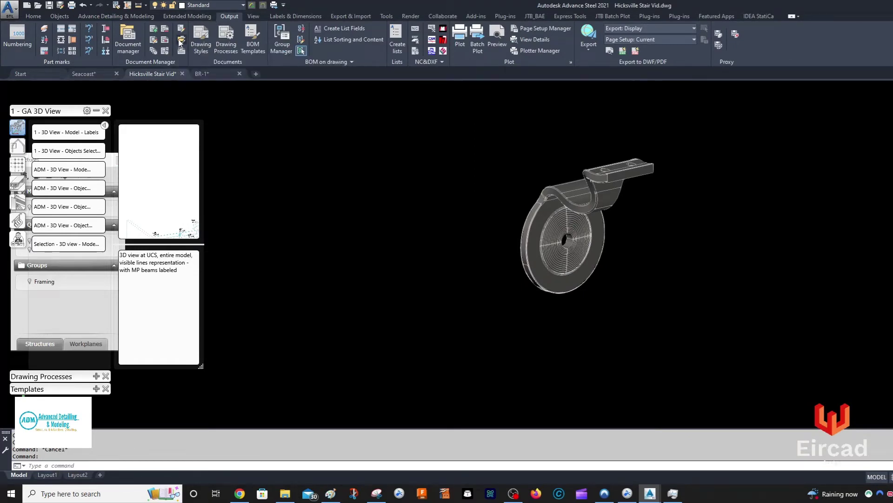
{"action": "left_click", "coordinate": [586, 166]}
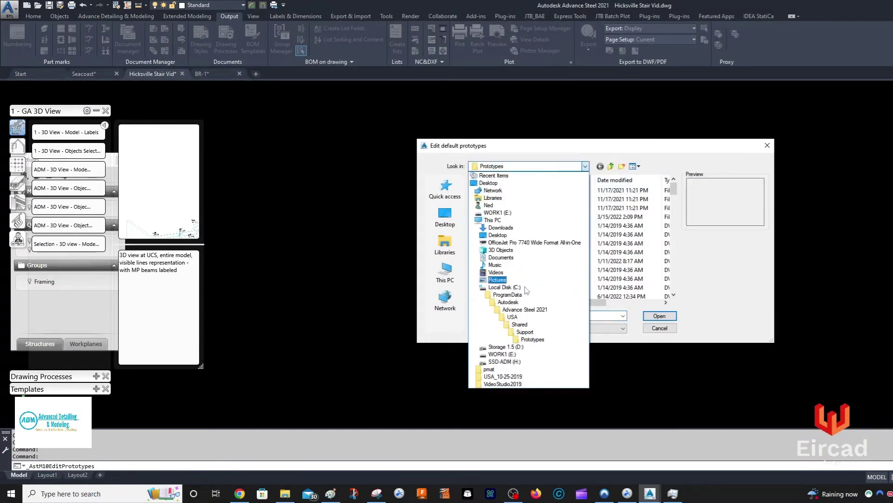
{"action": "left_click", "coordinate": [519, 324]}
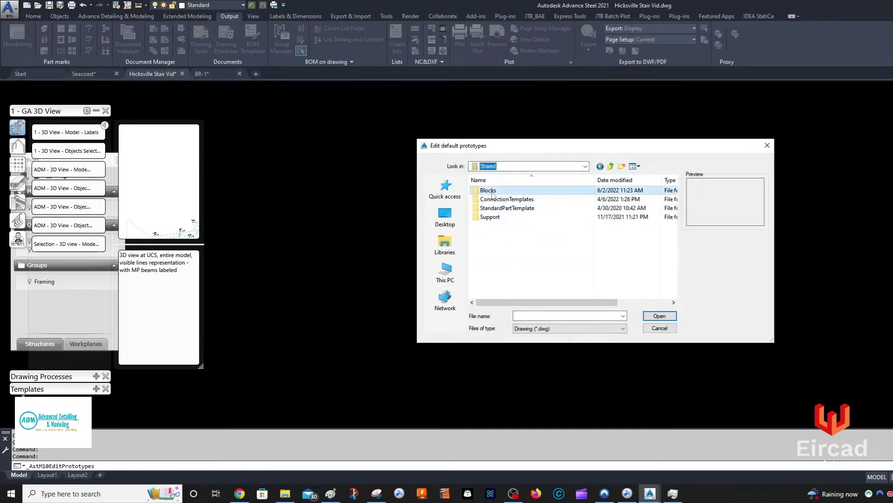
{"action": "double_click", "coordinate": [489, 191]}
{"action": "double_click", "coordinate": [494, 208]}
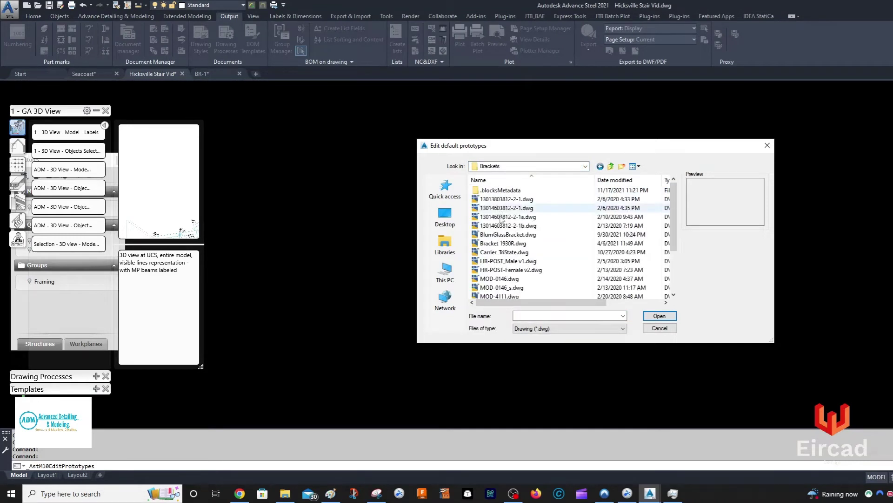
{"action": "left_click", "coordinate": [509, 243]}
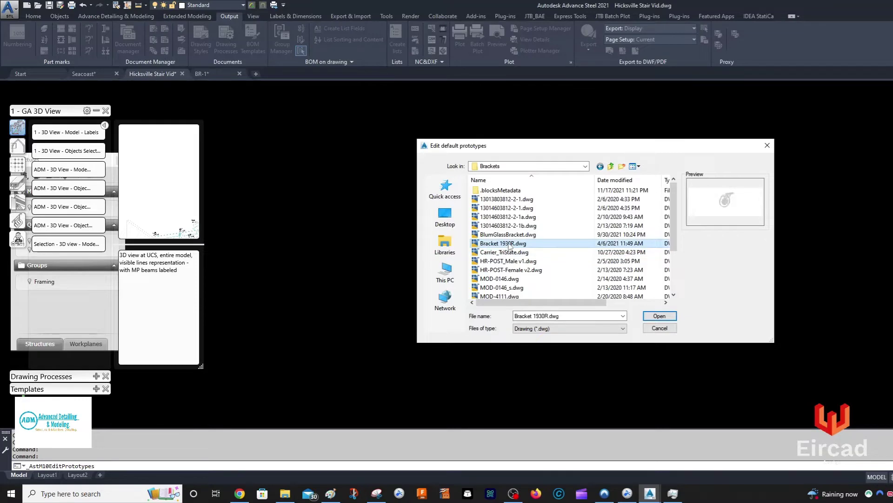
{"action": "left_click", "coordinate": [672, 317]}
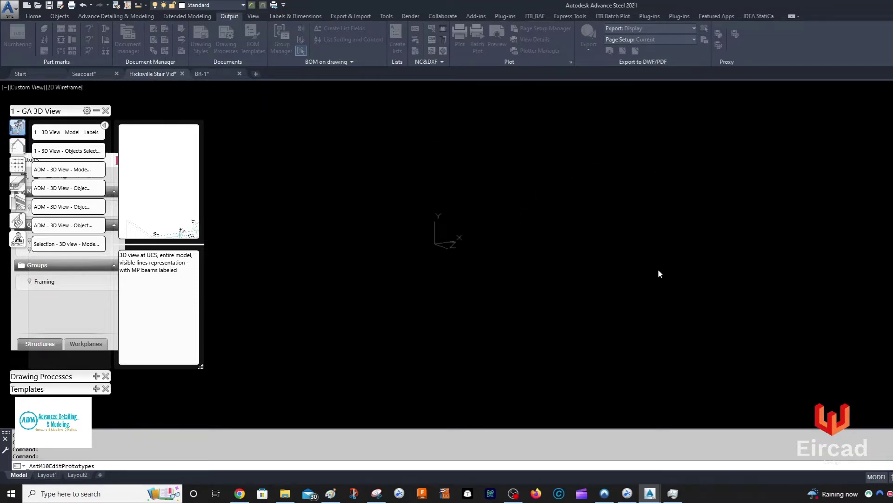
{"action": "double_click", "coordinate": [496, 187]}
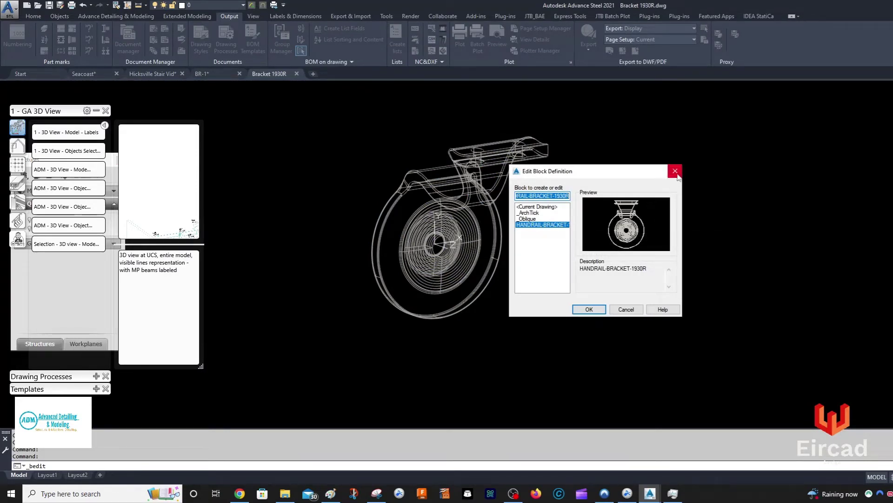
Step: Inspect the HANDRAIL-BRACKET-1930R block's geometry in the Block Editor, then close the editor while keeping Bracket 1930R.dwg open
{"action": "left_click", "coordinate": [601, 308]}
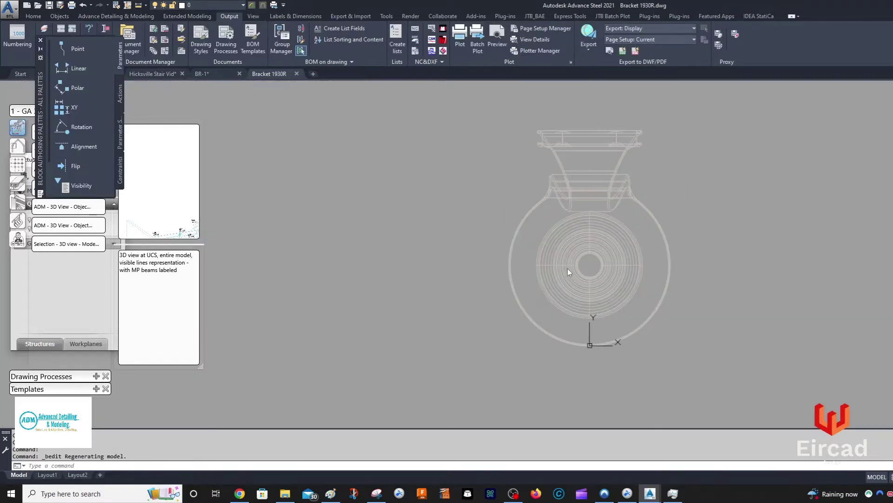
{"action": "left_click", "coordinate": [297, 73]}
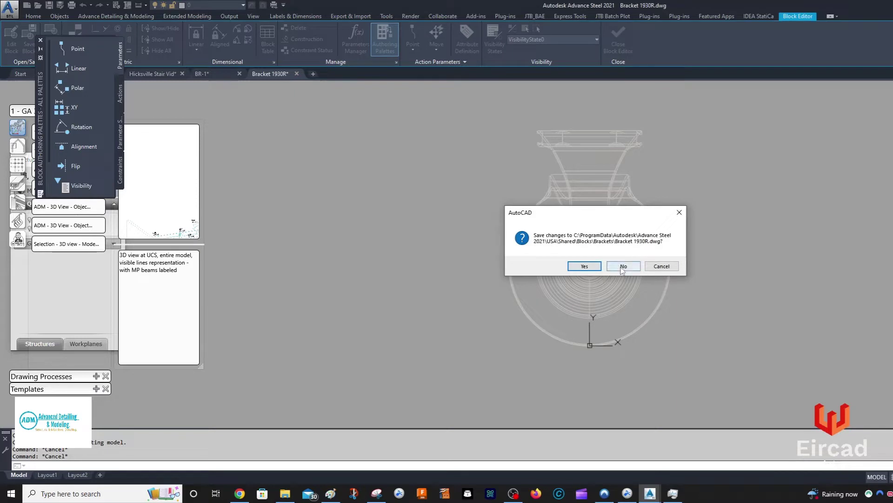
{"action": "left_click", "coordinate": [654, 268]}
{"action": "scroll", "coordinate": [394, 114], "scroll_direction": "down", "scroll_amount": 5}
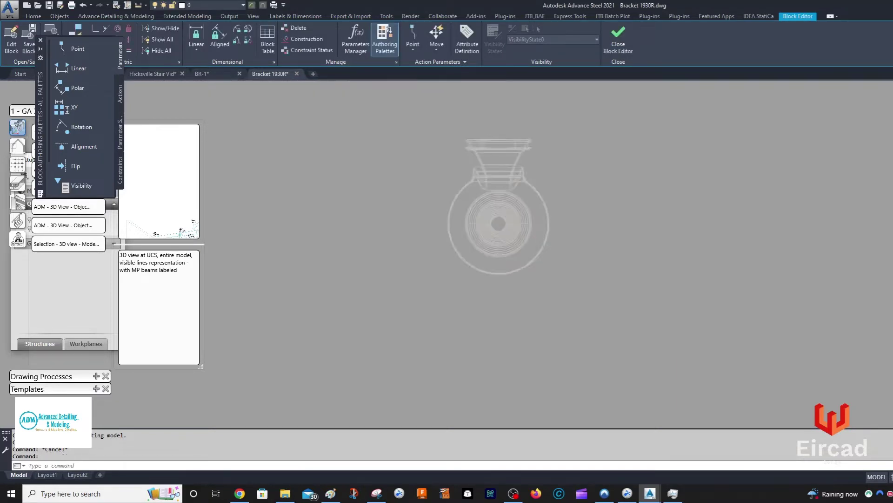
{"action": "left_click", "coordinate": [613, 39]}
{"action": "left_click", "coordinate": [626, 251]}
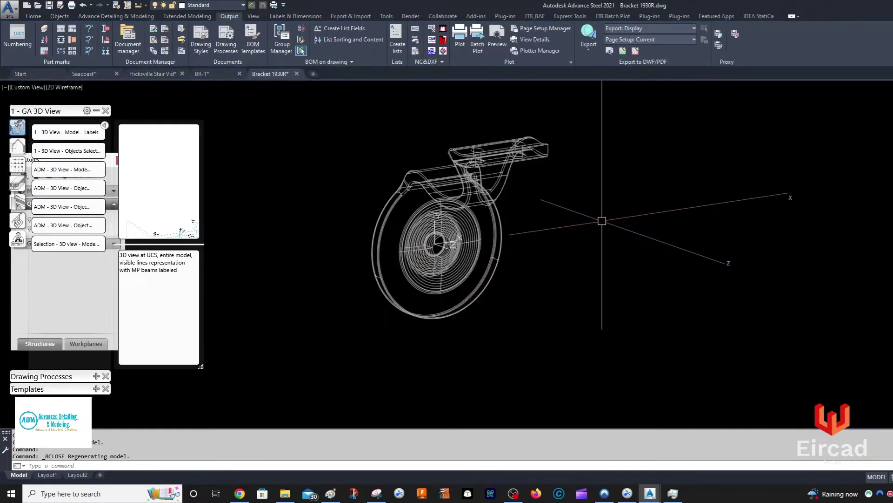
Step: Explode the bracket block in Bracket 1930R.dwg, then save and close the drawing
{"action": "middle_click_drag", "start_coordinate": [494, 156], "coordinate": [552, 158]}
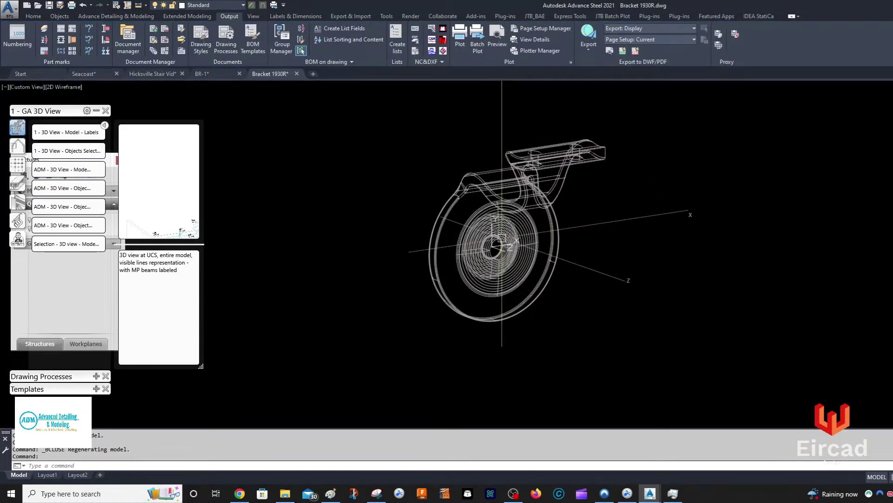
{"action": "middle_click_drag", "start_coordinate": [502, 239], "coordinate": [554, 161], "text": "shift"}
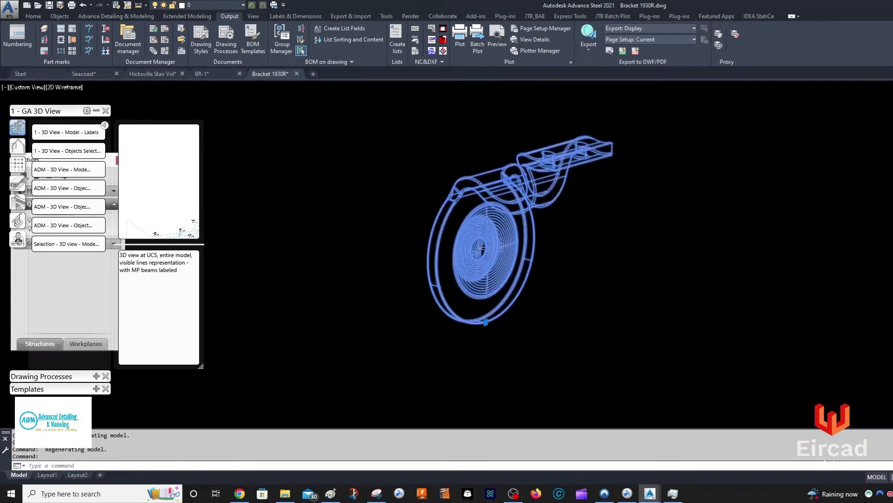
{"action": "key", "text": "x"}
{"action": "key", "text": "Return"}
{"action": "left_click", "coordinate": [572, 173]}
{"action": "key", "text": "Escape"}
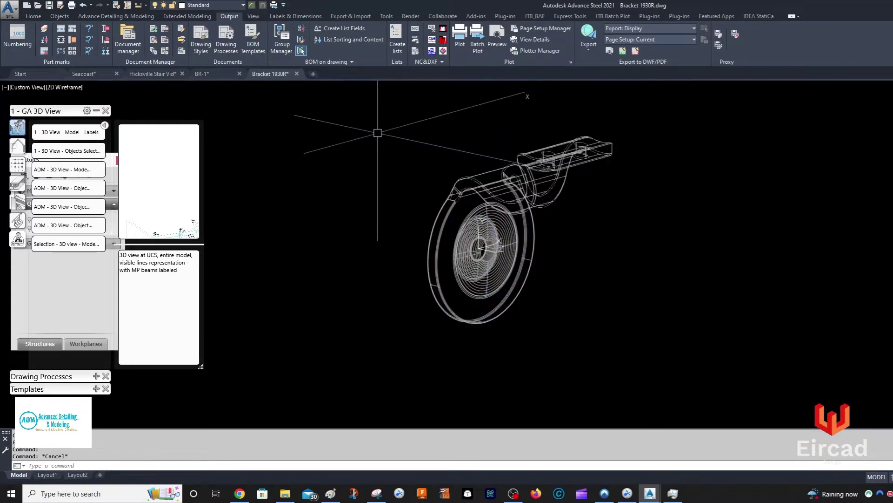
{"action": "left_click", "coordinate": [49, 5]}
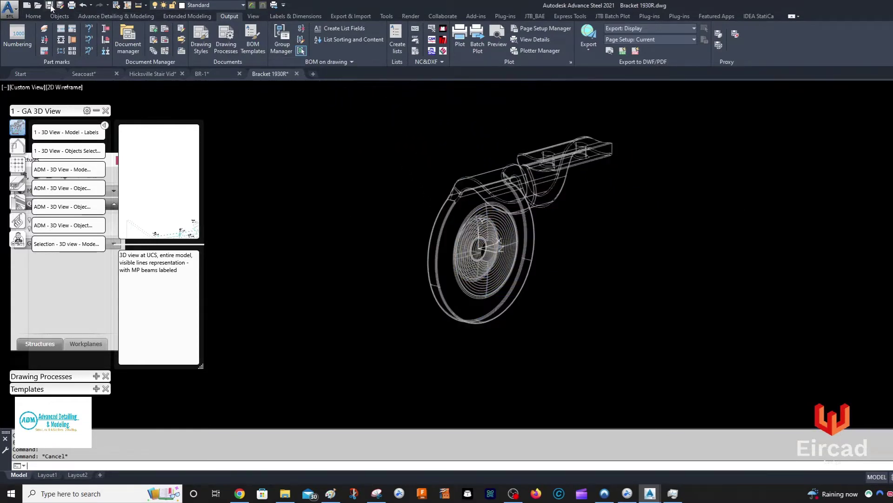
{"action": "left_click", "coordinate": [297, 74]}
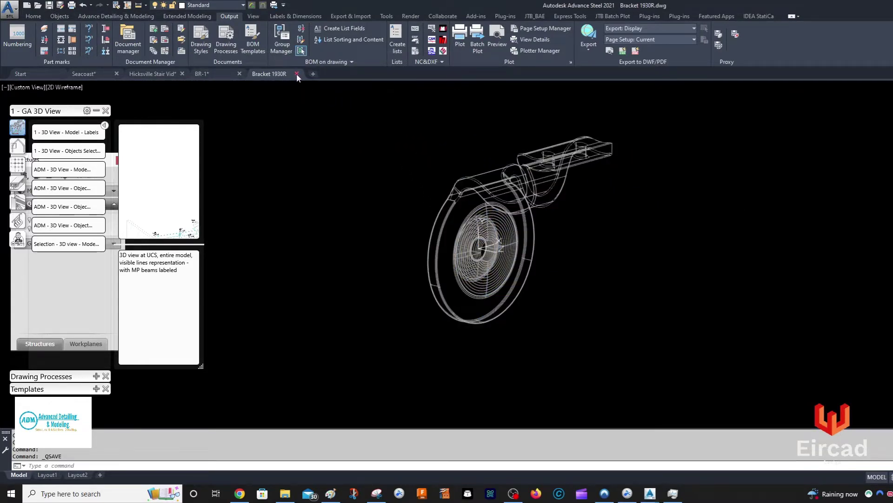
Step: Return to the Hicksville Stair Vid model, open the bracket's special part properties, and check the available block names and Brackets folder files
{"action": "left_click", "coordinate": [154, 74]}
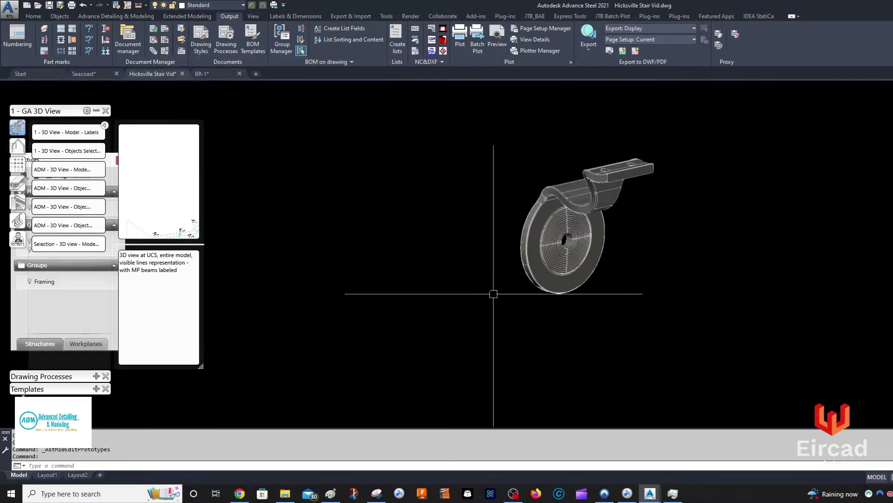
{"action": "left_click", "coordinate": [593, 194]}
{"action": "right_click", "coordinate": [583, 207]}
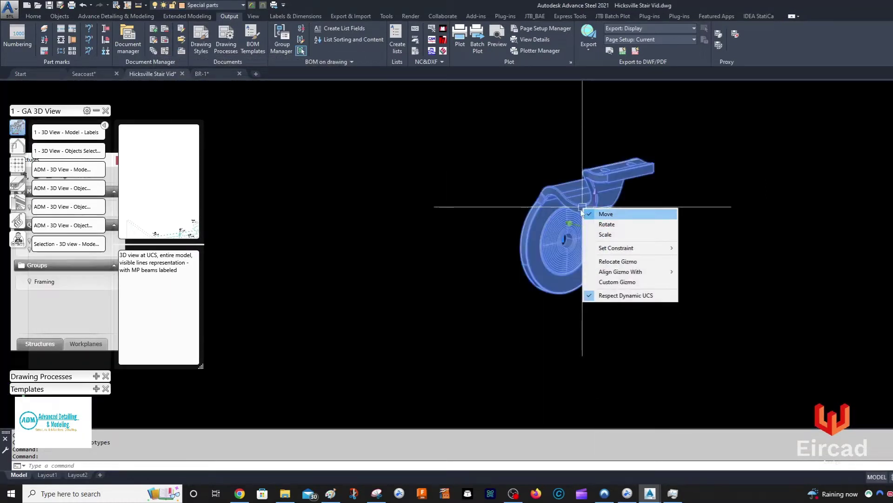
{"action": "key", "text": "Escape"}
{"action": "double_click", "coordinate": [559, 196]}
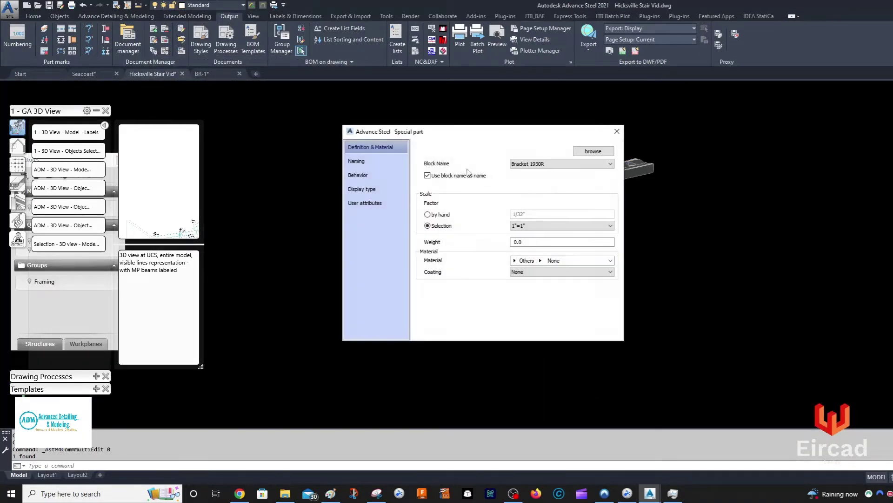
{"action": "left_click", "coordinate": [536, 163]}
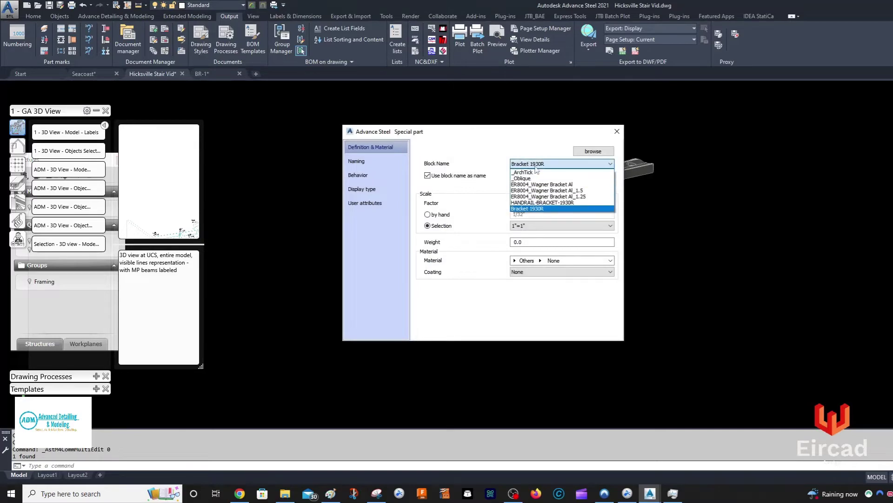
{"action": "left_click", "coordinate": [594, 152]}
{"action": "left_click", "coordinate": [594, 152]}
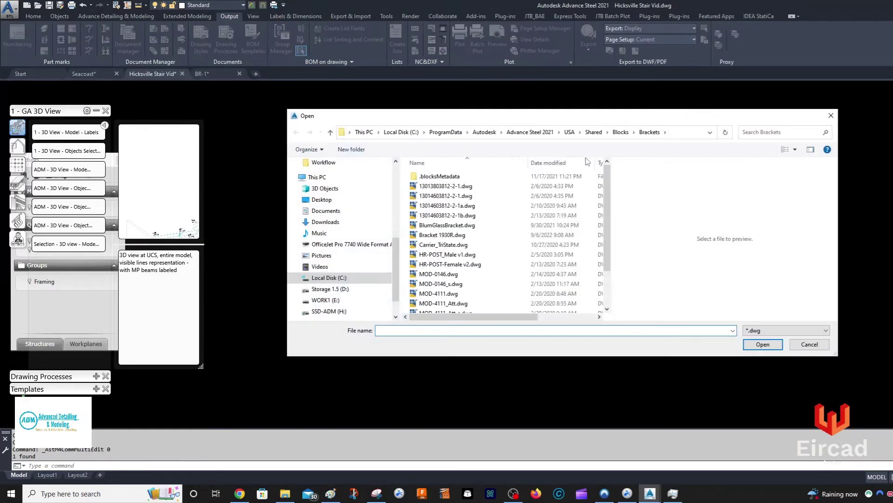
{"action": "key", "text": "Escape"}
Step: Set the special part's block to HANDRAIL-BRACKET-1930R, reload its block from Bracket 1930R.dwg, and close the properties
{"action": "left_click", "coordinate": [585, 166]}
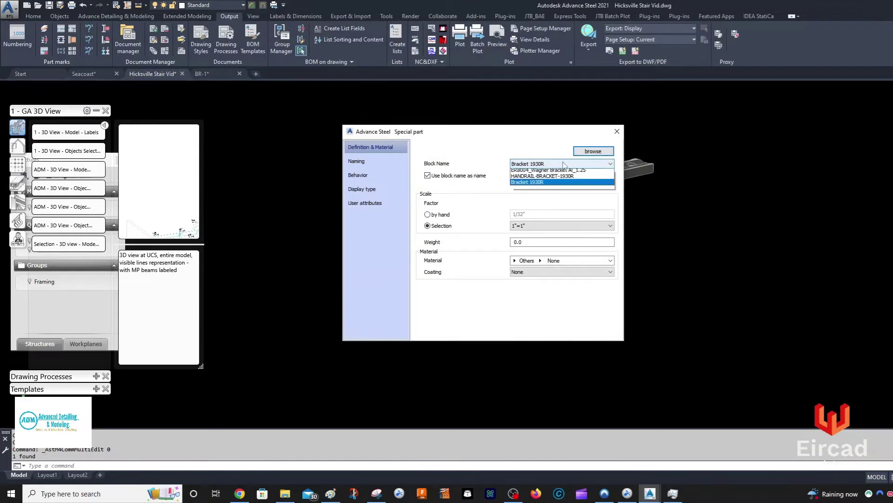
{"action": "left_click", "coordinate": [529, 205]}
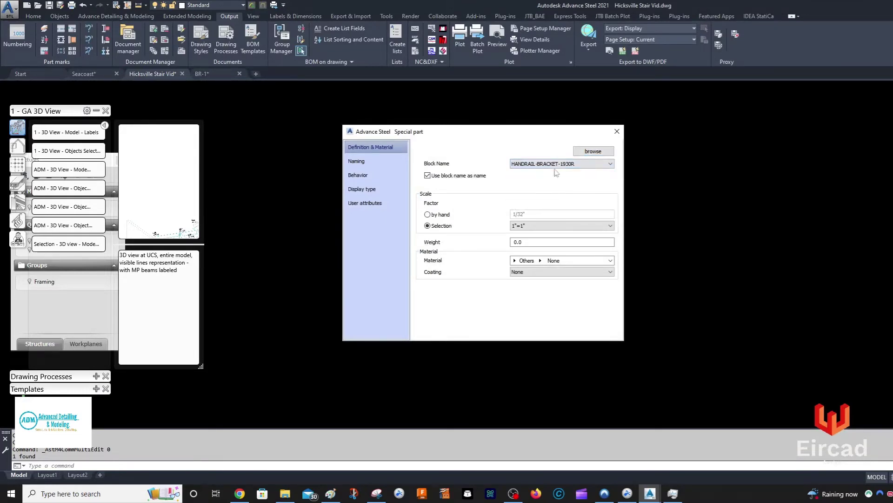
{"action": "left_click", "coordinate": [594, 151]}
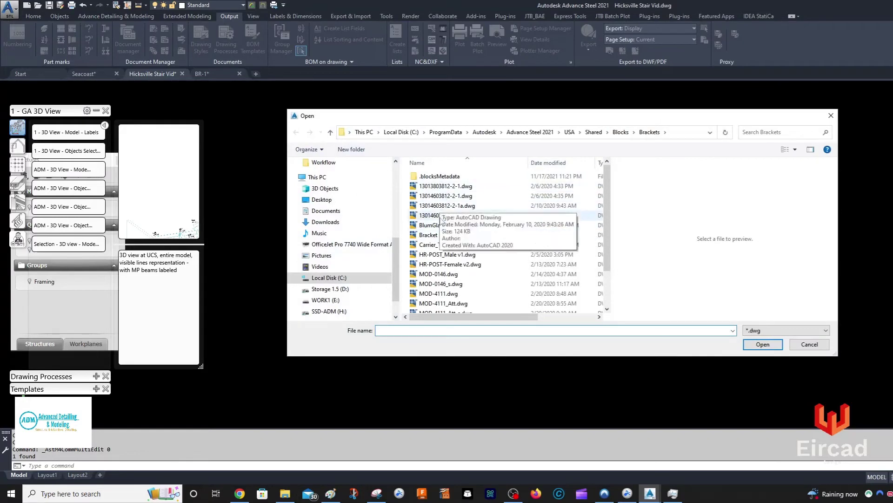
{"action": "left_click", "coordinate": [442, 234]}
{"action": "left_click", "coordinate": [754, 346]}
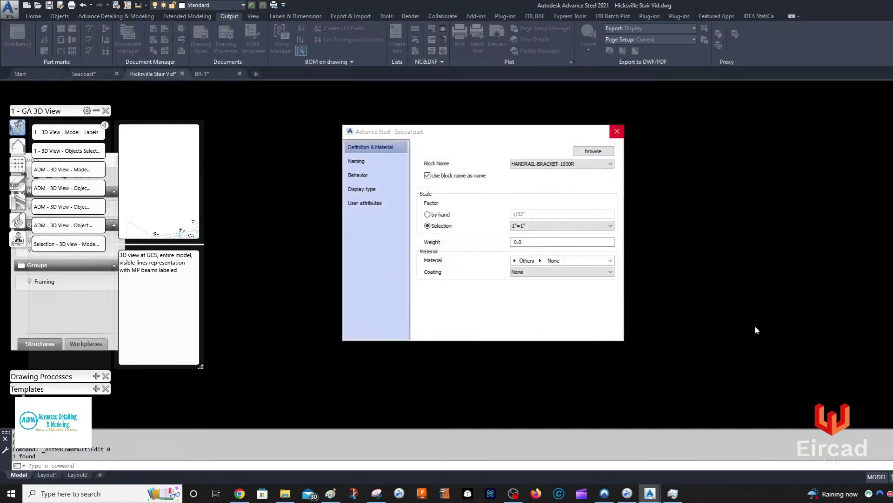
{"action": "left_click", "coordinate": [516, 258]}
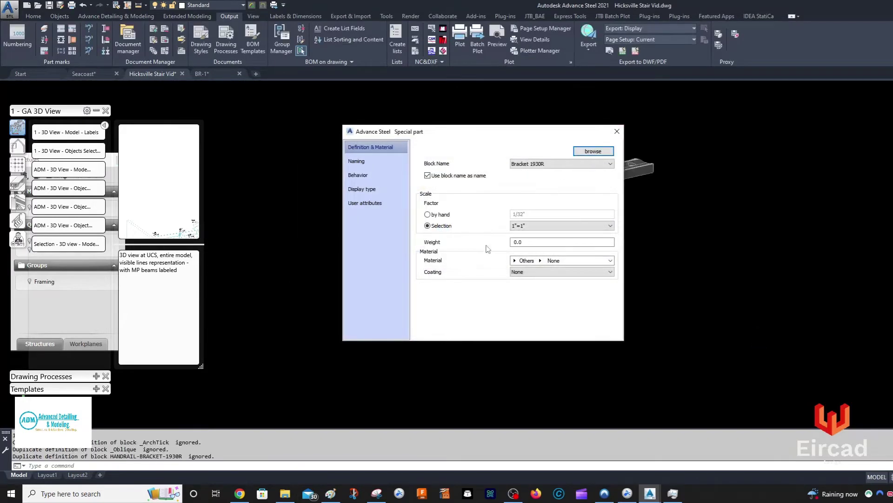
{"action": "left_click_drag", "start_coordinate": [599, 136], "coordinate": [470, 183]}
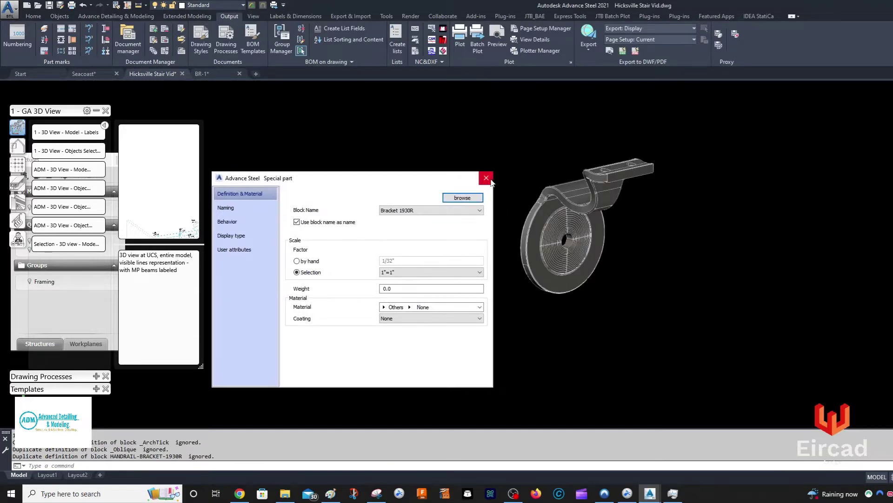
{"action": "left_click", "coordinate": [487, 178]}
{"action": "double_click", "coordinate": [564, 207]}
{"action": "key", "text": "Escape"}
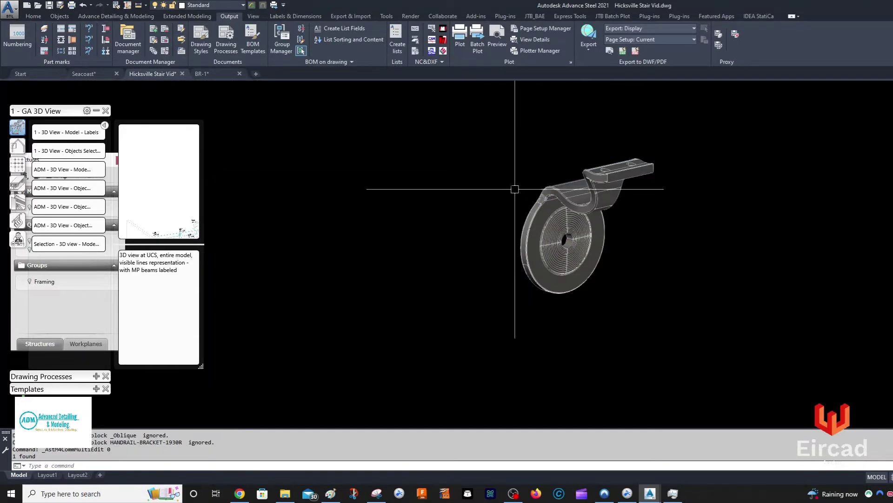
Step: Create a 3D view of only the selected bracket in the existing drawing BR-1.dwg, with a detail window enclosing the bracket
{"action": "scroll", "coordinate": [512, 190], "scroll_direction": "down", "scroll_amount": 3}
{"action": "scroll", "coordinate": [501, 167], "scroll_direction": "up", "scroll_amount": 2}
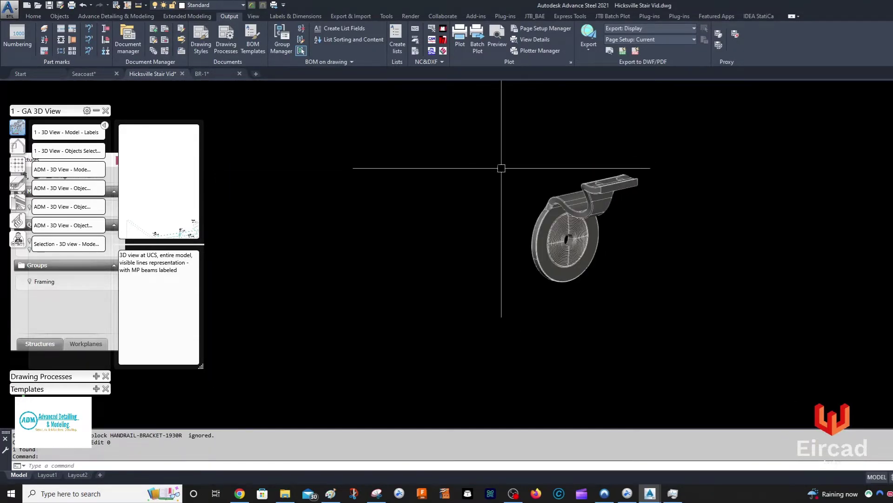
{"action": "left_click", "coordinate": [481, 140]}
{"action": "left_click", "coordinate": [630, 313]}
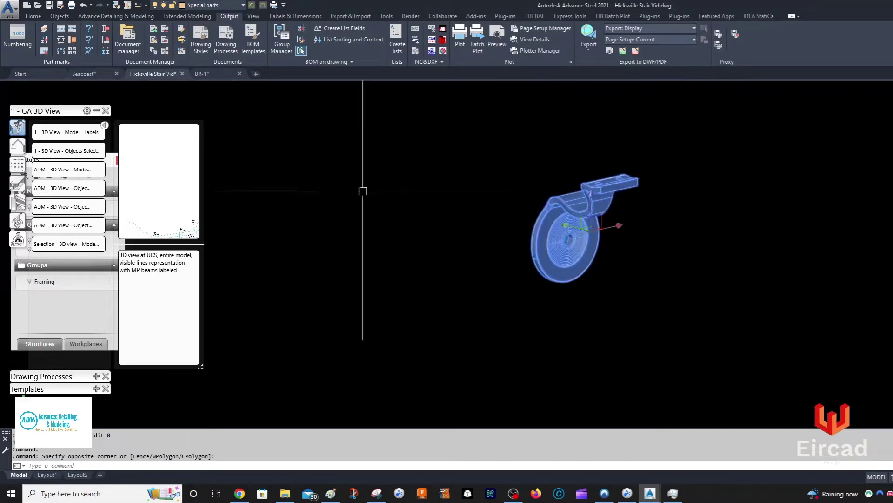
{"action": "left_click", "coordinate": [55, 179]}
{"action": "left_click", "coordinate": [553, 270]}
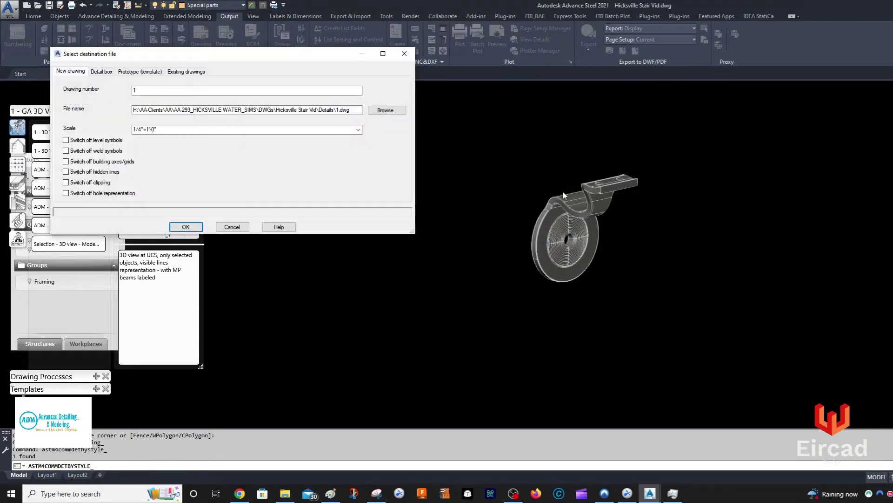
{"action": "left_click", "coordinate": [173, 71]}
{"action": "left_click", "coordinate": [160, 95]}
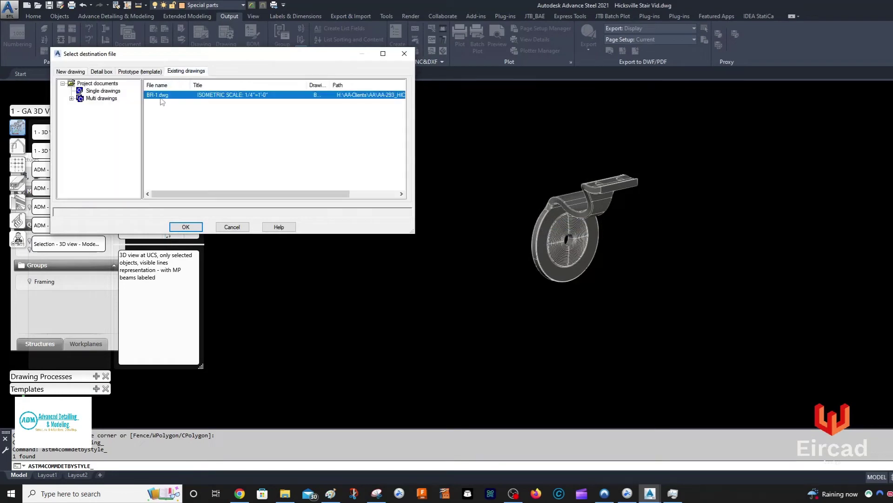
{"action": "left_click", "coordinate": [186, 226]}
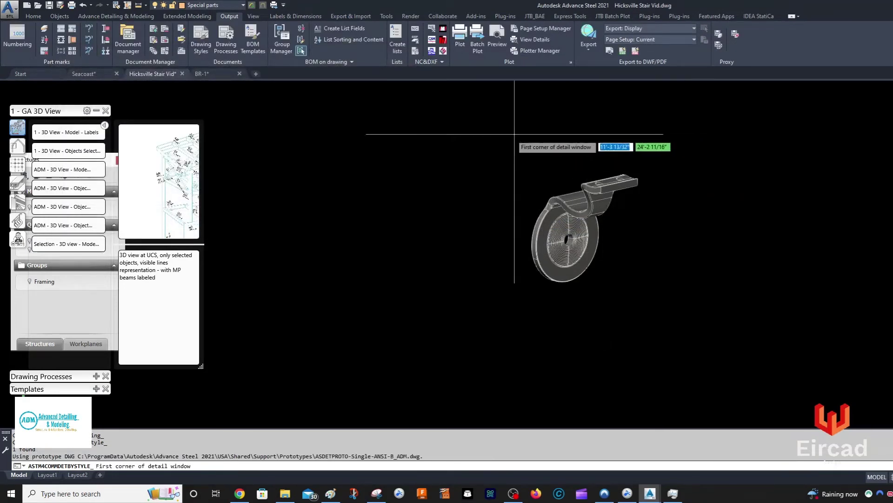
{"action": "left_click", "coordinate": [499, 135]}
{"action": "left_click", "coordinate": [677, 332]}
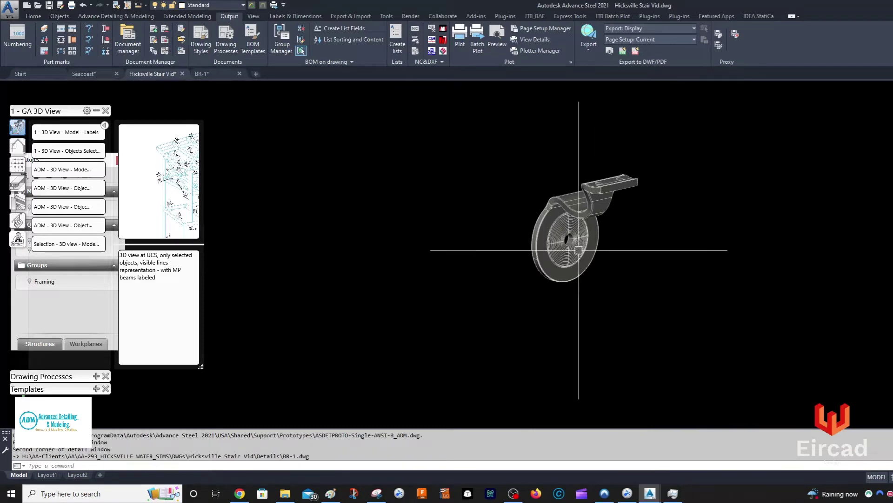
Step: Switch to BR-1 and set the scale of the new isometric bracket detail to 1/2"=1"
{"action": "left_click", "coordinate": [225, 74]}
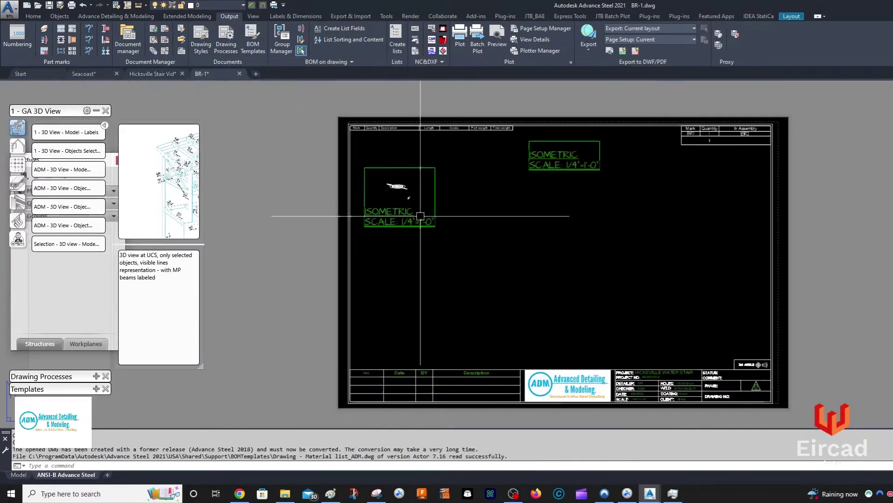
{"action": "scroll", "coordinate": [410, 195], "scroll_direction": "up", "scroll_amount": 5}
{"action": "scroll", "coordinate": [408, 165], "scroll_direction": "down", "scroll_amount": 5}
{"action": "scroll", "coordinate": [429, 199], "scroll_direction": "up", "scroll_amount": 3}
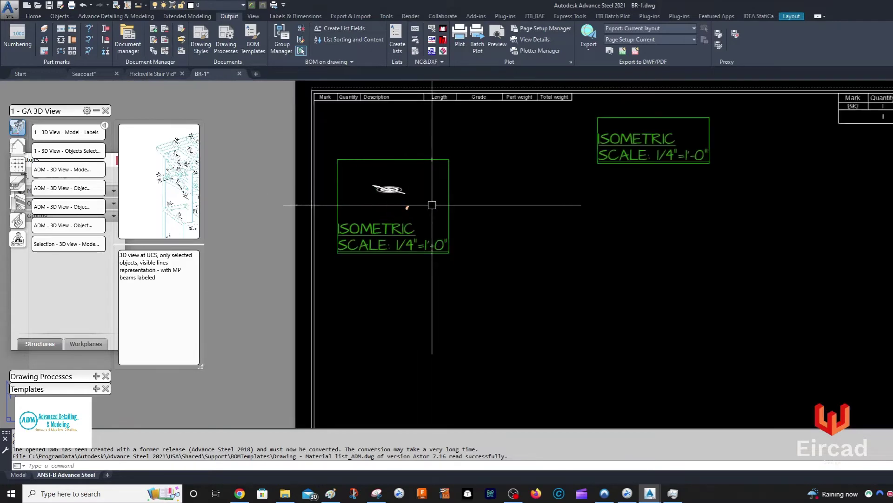
{"action": "double_click", "coordinate": [448, 219]}
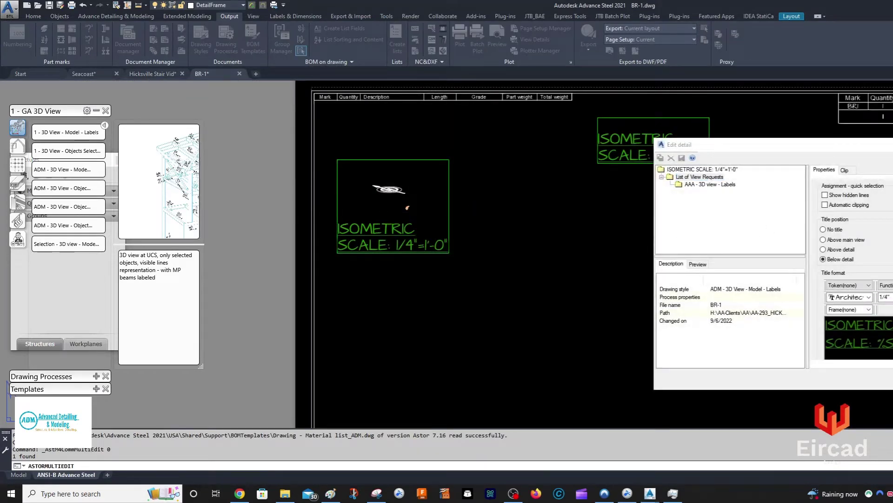
{"action": "left_click", "coordinate": [892, 378]}
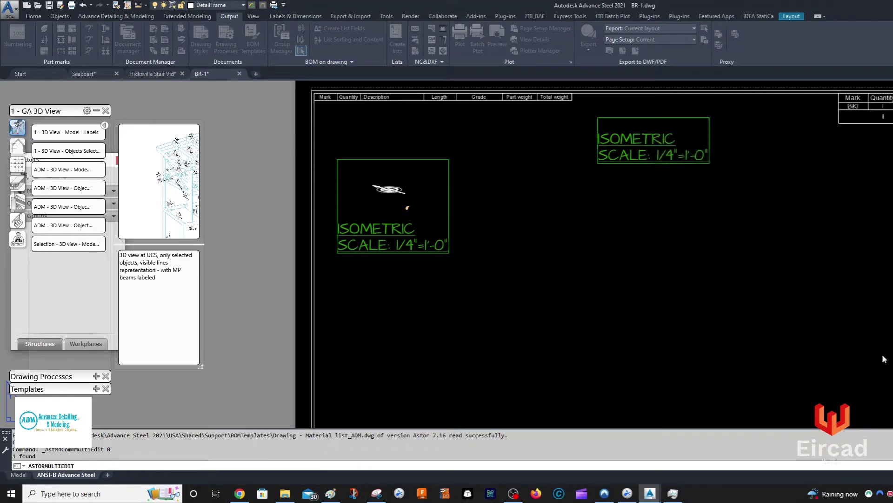
Step: Examine the bracket's mesh lines and overall shape in the rescaled isometric detail on BR-1
{"action": "scroll", "coordinate": [388, 244], "scroll_direction": "up", "scroll_amount": 6}
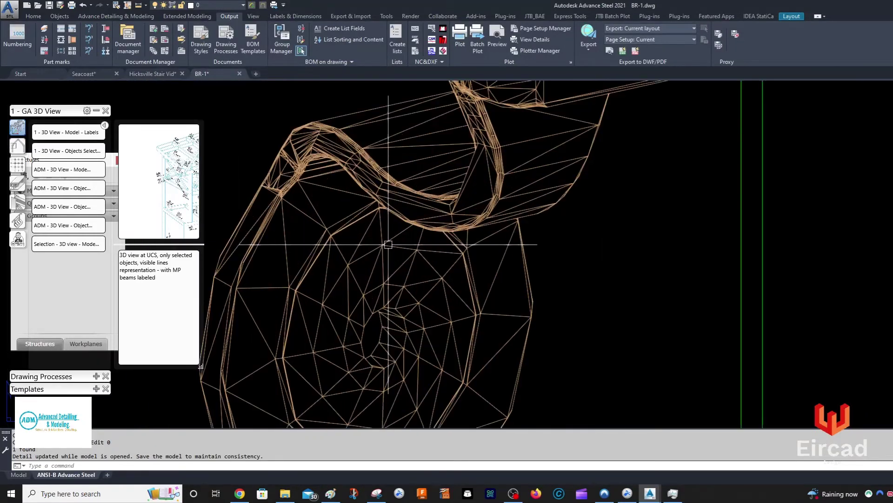
{"action": "scroll", "coordinate": [410, 261], "scroll_direction": "down", "scroll_amount": 5}
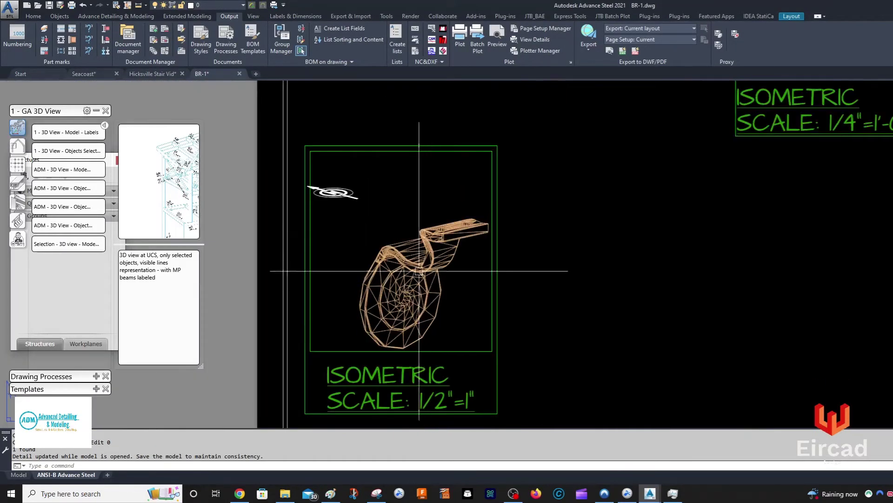
{"action": "scroll", "coordinate": [451, 276], "scroll_direction": "down", "scroll_amount": 1}
{"action": "scroll", "coordinate": [440, 266], "scroll_direction": "up", "scroll_amount": 5}
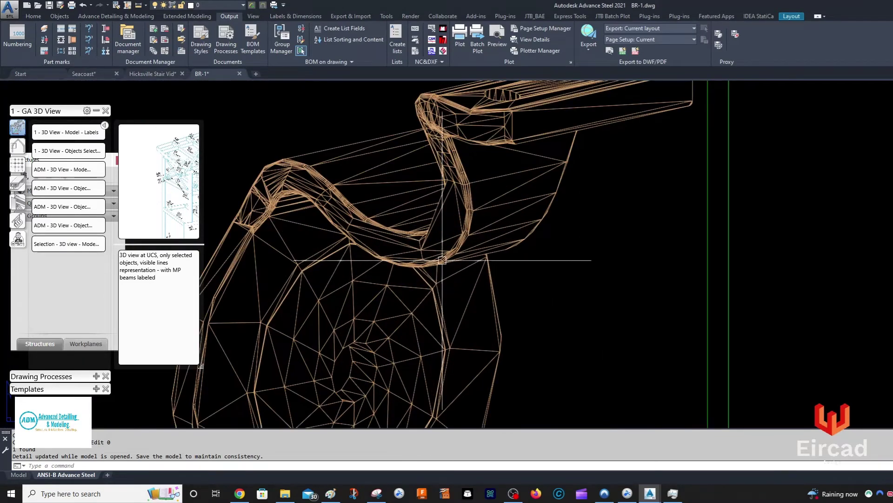
{"action": "scroll", "coordinate": [436, 265], "scroll_direction": "down", "scroll_amount": 5}
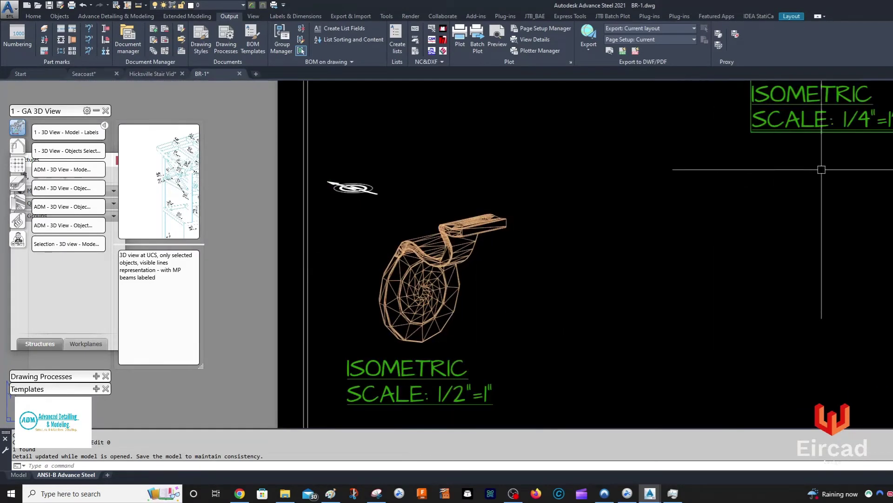
Step: Delete the empty isometric detail at scale 1/4"=1'-0" from BR-1 and move the 1/2"=1" bracket detail slightly further into the sheet
{"action": "scroll", "coordinate": [791, 163], "scroll_direction": "down", "scroll_amount": 2}
{"action": "left_click", "coordinate": [863, 131]}
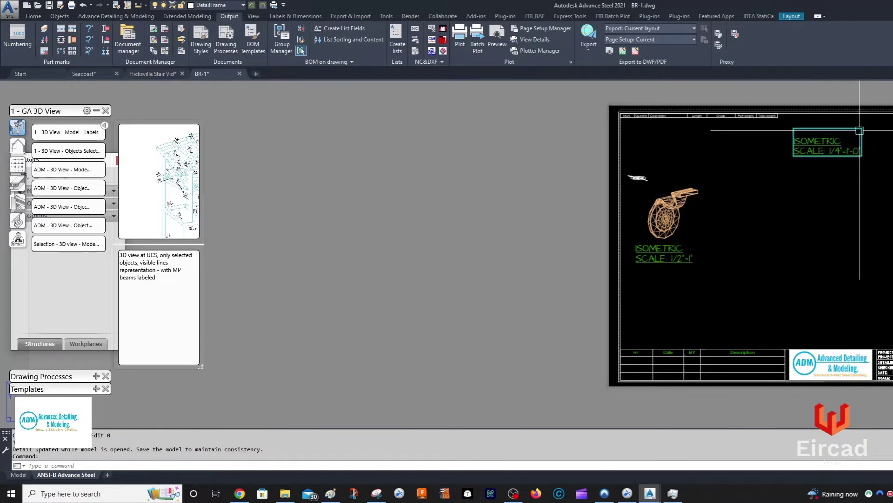
{"action": "key", "text": "Delete"}
{"action": "scroll", "coordinate": [721, 255], "scroll_direction": "up", "scroll_amount": 3}
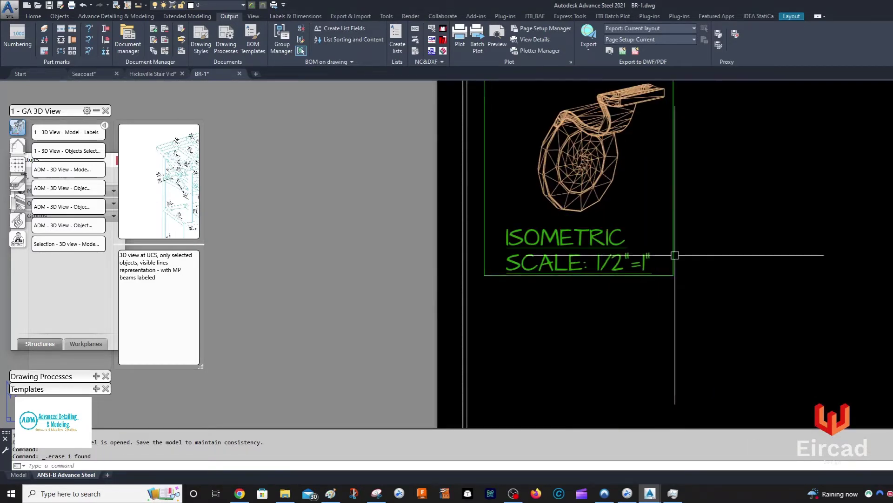
{"action": "scroll", "coordinate": [674, 255], "scroll_direction": "down", "scroll_amount": 4}
{"action": "left_click", "coordinate": [675, 239]}
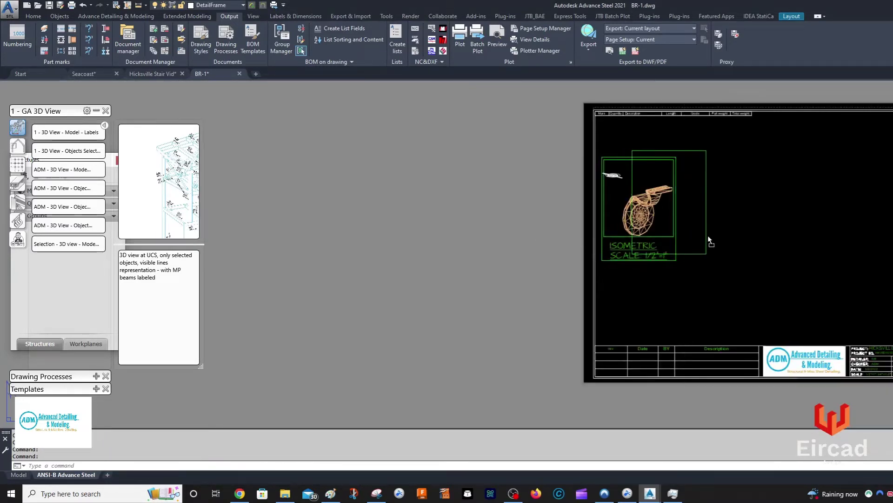
Step: Return to the Hicksville Stair Vid model, reset the UCS to World and show the bracket straight from the front
{"action": "left_click", "coordinate": [149, 74]}
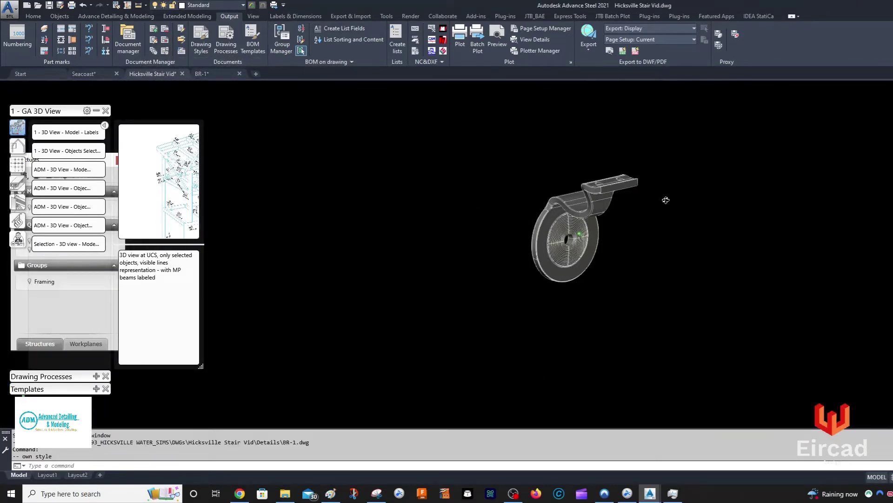
{"action": "middle_click_drag", "start_coordinate": [666, 200], "coordinate": [646, 184], "text": "shift"}
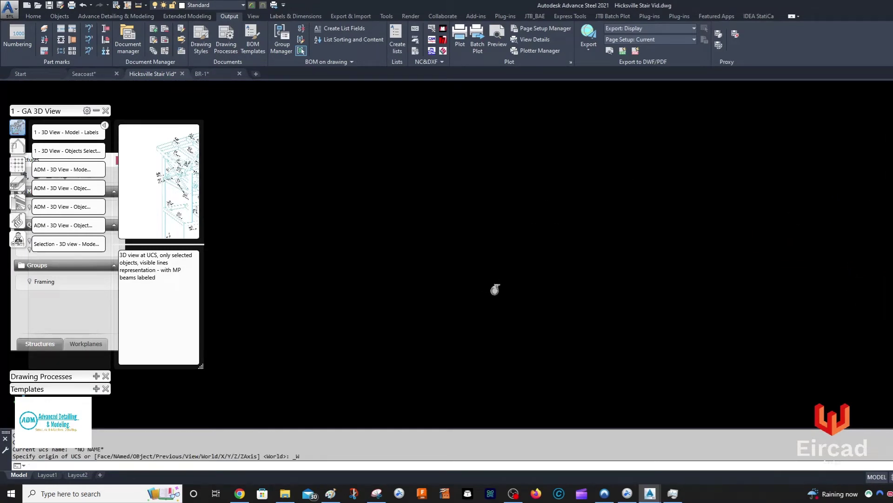
{"action": "scroll", "coordinate": [559, 321], "scroll_direction": "up", "scroll_amount": 4}
{"action": "scroll", "coordinate": [642, 299], "scroll_direction": "up", "scroll_amount": 5}
{"action": "scroll", "coordinate": [422, 361], "scroll_direction": "up", "scroll_amount": 5}
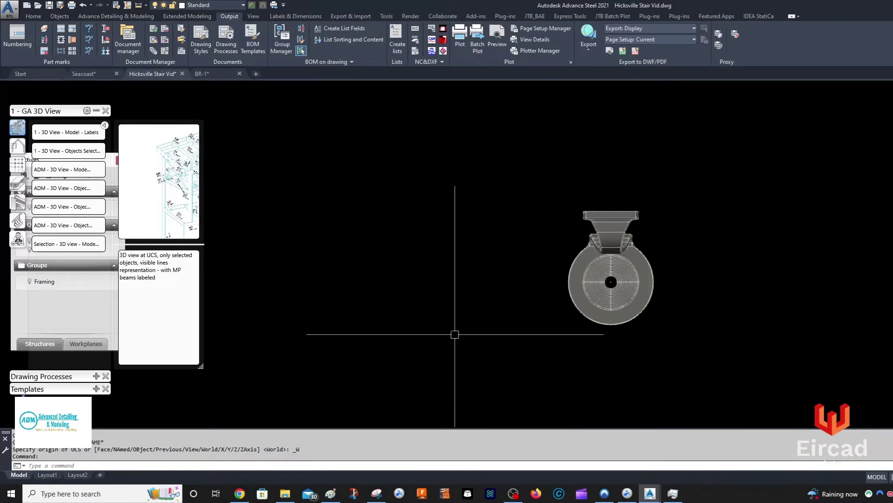
{"action": "left_click", "coordinate": [546, 192]}
{"action": "left_click", "coordinate": [703, 353]}
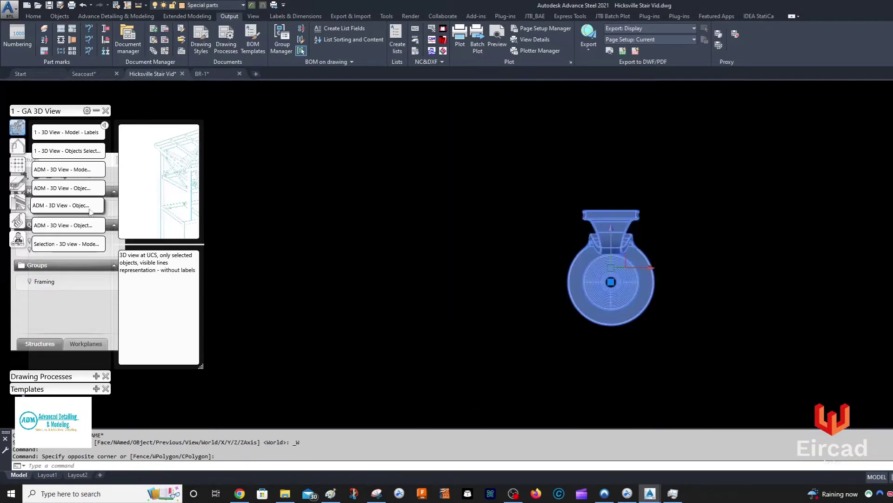
{"action": "left_click", "coordinate": [62, 169]}
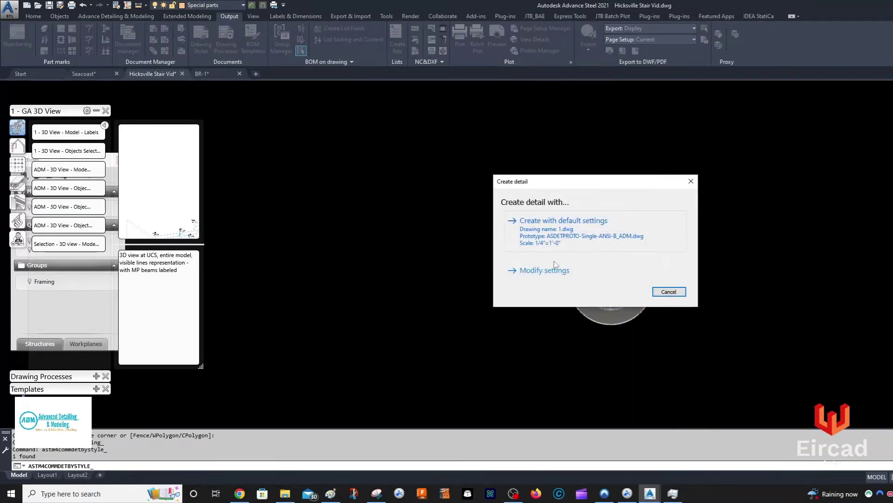
{"action": "left_click", "coordinate": [553, 271]}
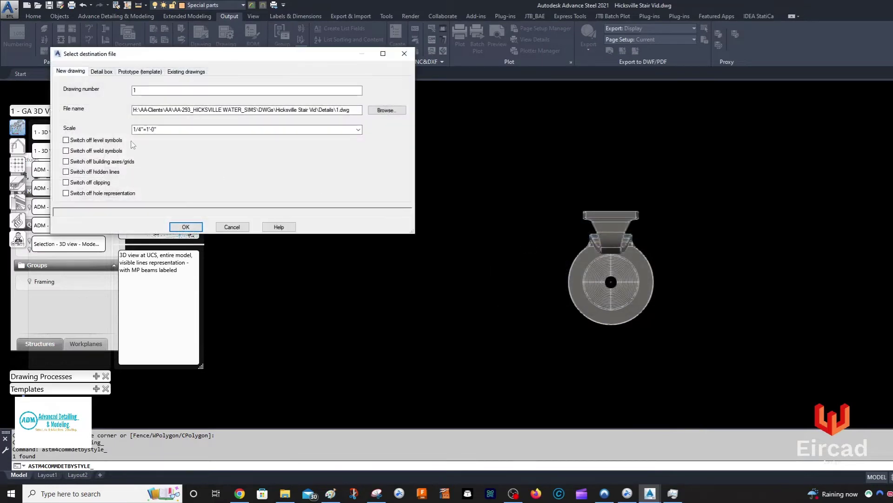
{"action": "left_click", "coordinate": [357, 131]}
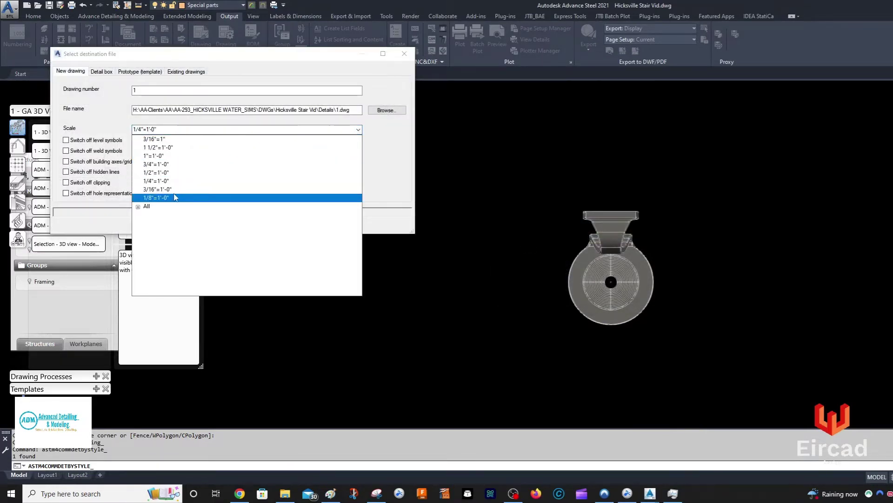
{"action": "left_click", "coordinate": [165, 206]}
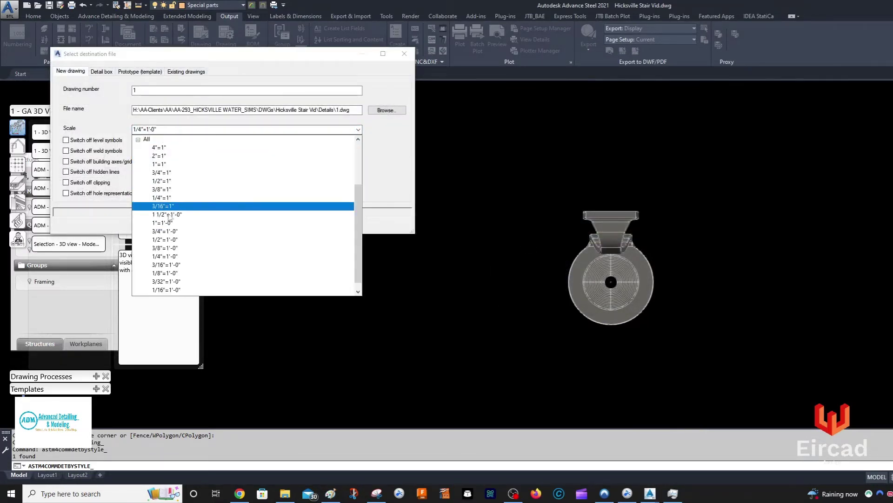
{"action": "left_click", "coordinate": [173, 239]}
{"action": "left_click", "coordinate": [186, 72]}
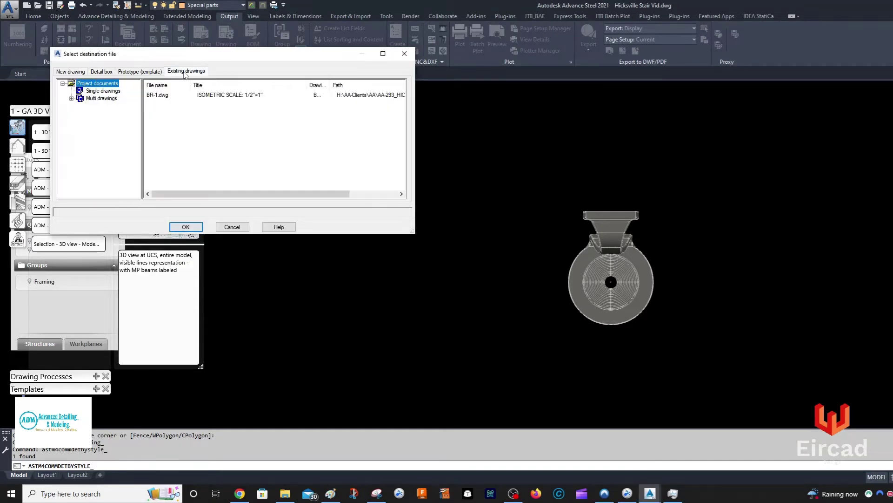
{"action": "left_click", "coordinate": [158, 95]}
{"action": "left_click", "coordinate": [190, 227]}
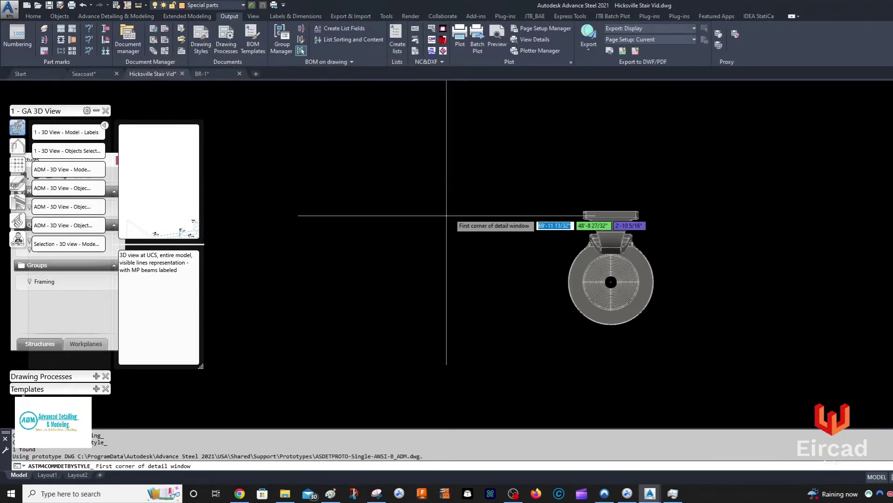
{"action": "left_click", "coordinate": [479, 180]}
{"action": "left_click", "coordinate": [724, 358]}
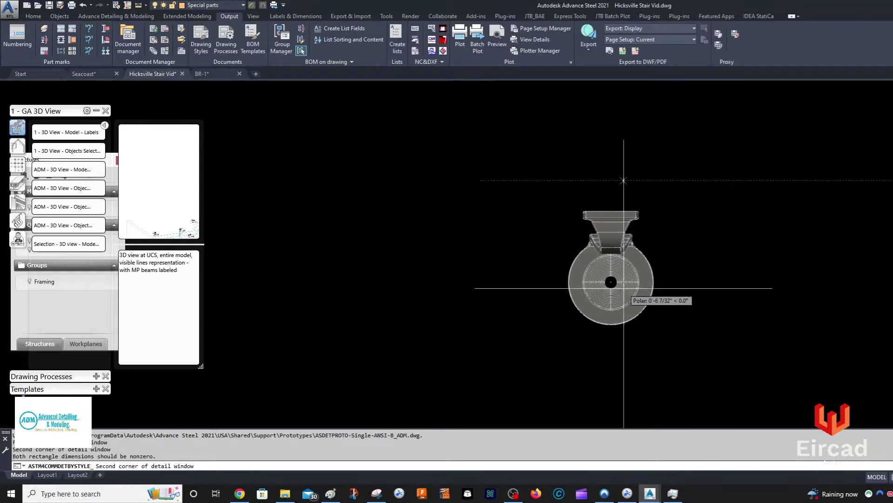
{"action": "key", "text": "Escape"}
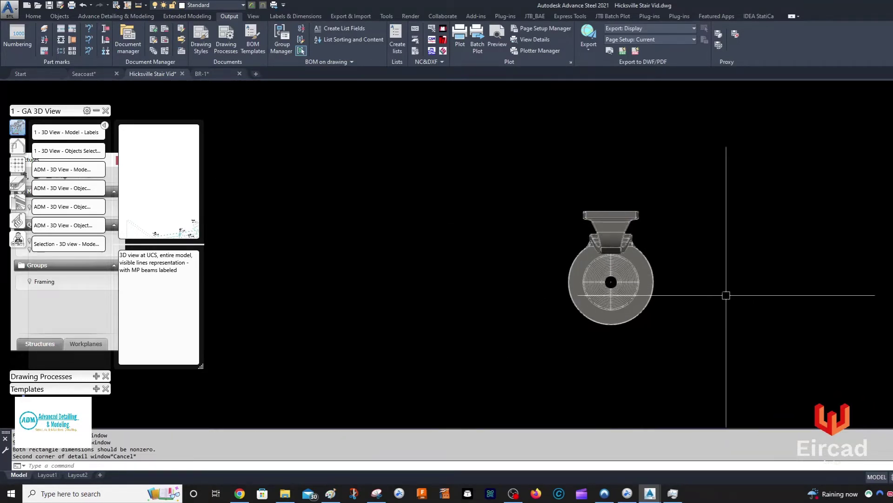
Step: Rotate the UCS in the bracket model and collapse the GA 3D View drawing styles list
{"action": "scroll", "coordinate": [711, 305], "scroll_direction": "down", "scroll_amount": 2}
{"action": "scroll", "coordinate": [714, 304], "scroll_direction": "up", "scroll_amount": 1}
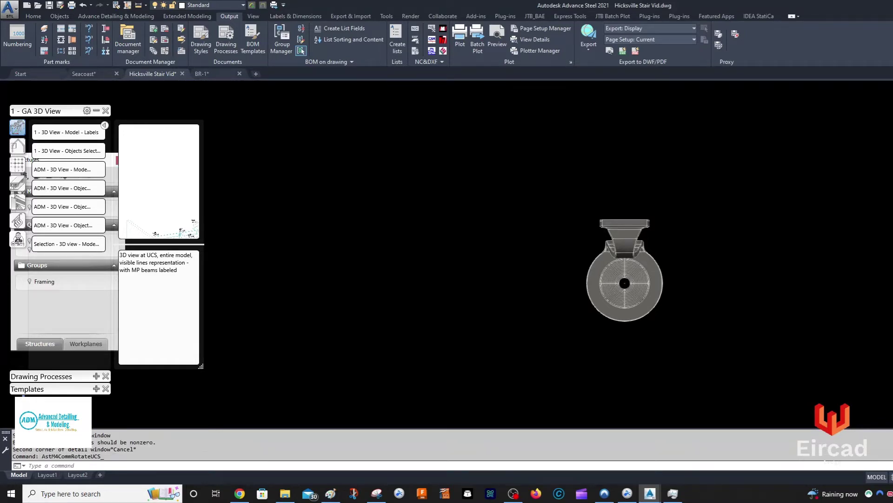
{"action": "middle_click_drag", "start_coordinate": [523, 313], "coordinate": [715, 263]}
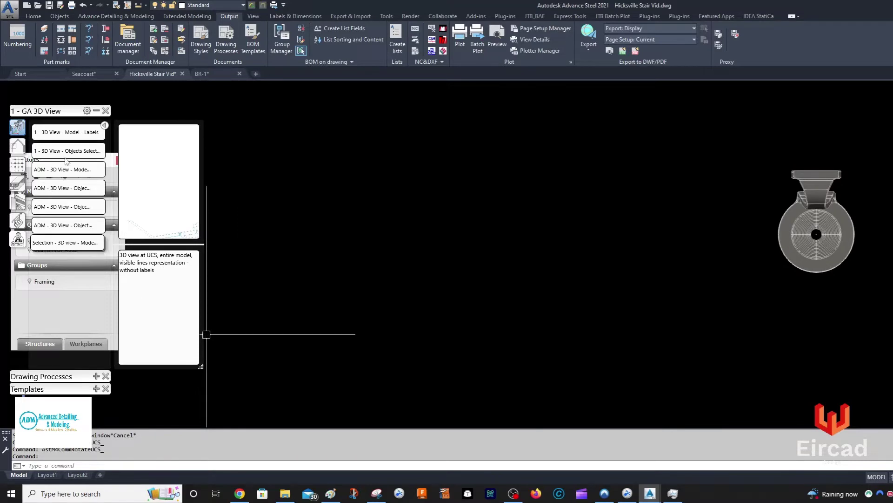
{"action": "left_click", "coordinate": [96, 111]}
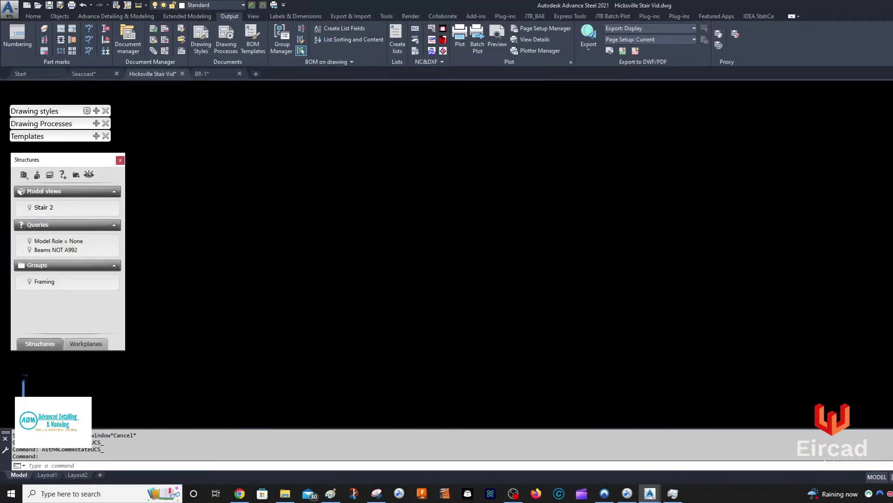
{"action": "middle_click_drag", "start_coordinate": [168, 363], "coordinate": [326, 315], "text": "shift"}
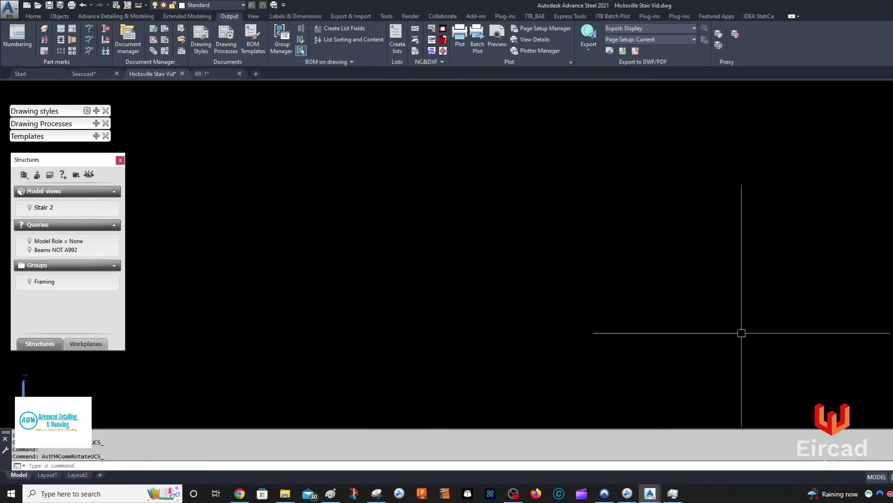
{"action": "middle_click_drag", "start_coordinate": [742, 333], "coordinate": [434, 357]}
{"action": "key", "text": "Escape"}
{"action": "middle_click_drag", "start_coordinate": [412, 261], "coordinate": [347, 312]}
{"action": "middle_click_drag", "start_coordinate": [374, 241], "coordinate": [405, 330], "text": "shift"}
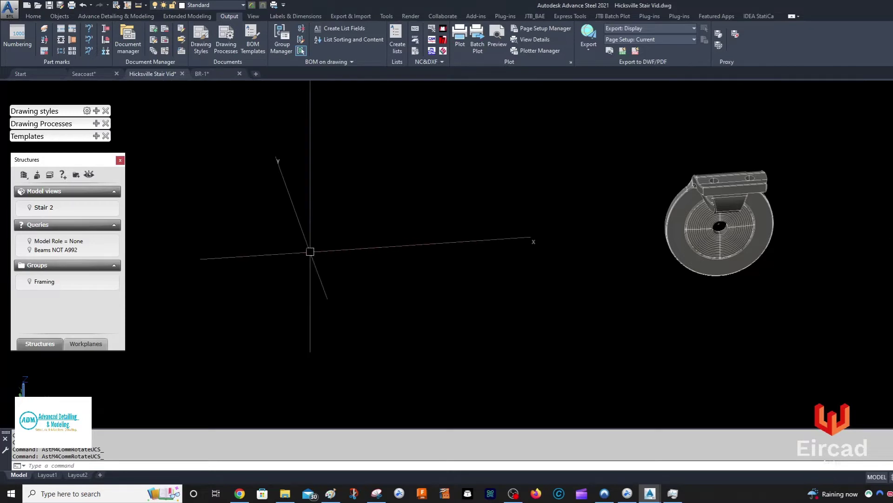
Step: Rotate the UCS further and bring the bracket back into a close, straight front view
{"action": "scroll", "coordinate": [336, 293], "scroll_direction": "down", "scroll_amount": 4}
{"action": "scroll", "coordinate": [183, 335], "scroll_direction": "up", "scroll_amount": 5}
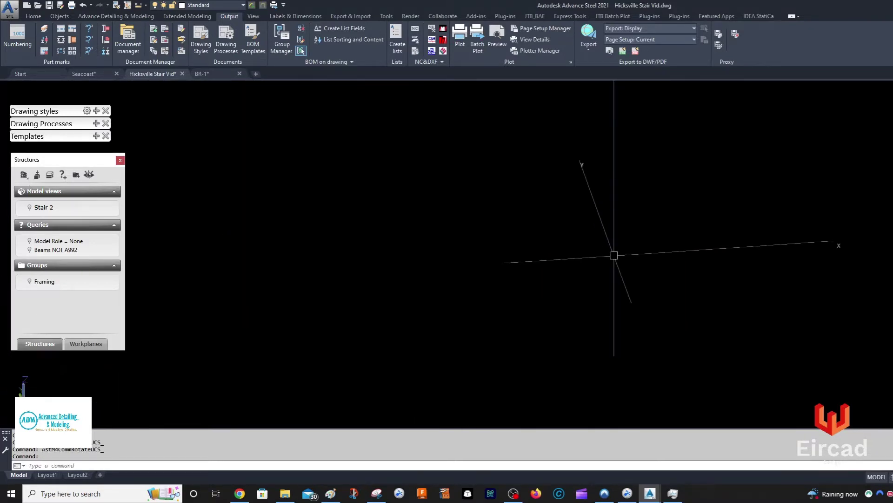
{"action": "key", "text": "Escape"}
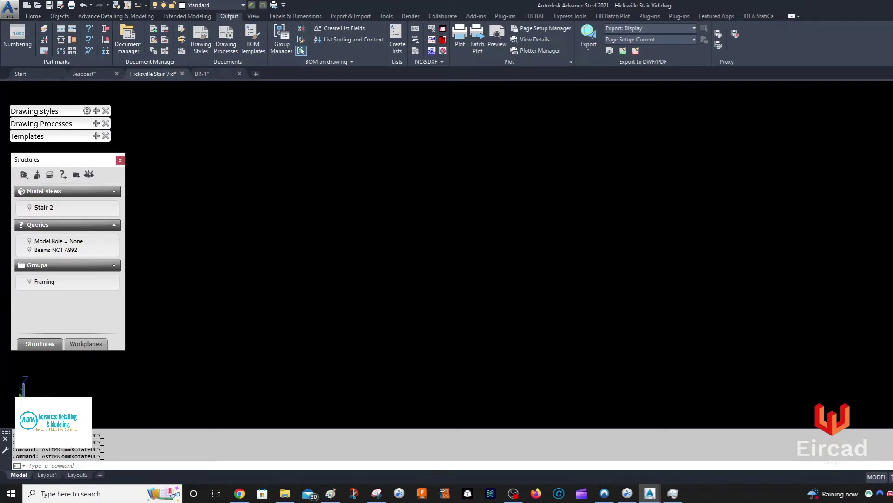
{"action": "key", "text": "Escape"}
{"action": "middle_click_drag", "start_coordinate": [891, 299], "coordinate": [470, 301]}
{"action": "scroll", "coordinate": [654, 187], "scroll_direction": "up", "scroll_amount": 5}
{"action": "middle_click_drag", "start_coordinate": [655, 188], "coordinate": [563, 194], "text": "shift"}
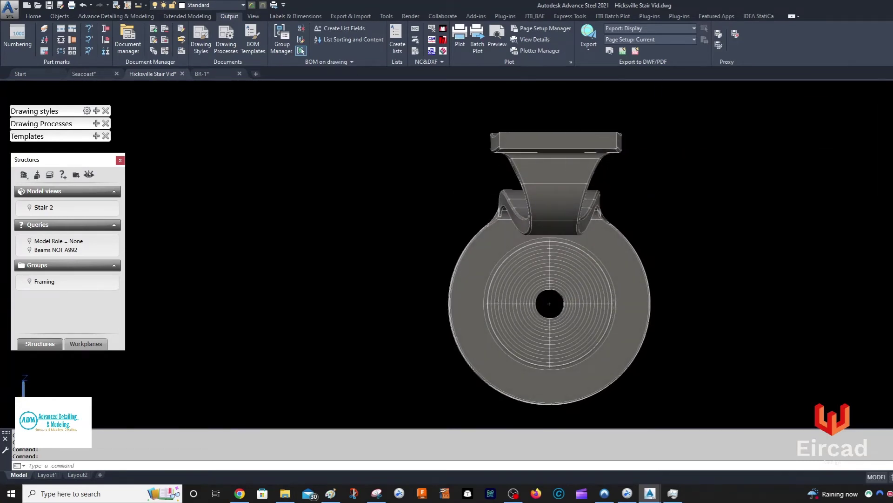
Step: Examine the bracket in the model from the front and from the side
{"action": "scroll", "coordinate": [576, 316], "scroll_direction": "down", "scroll_amount": 10}
{"action": "scroll", "coordinate": [588, 322], "scroll_direction": "up", "scroll_amount": 5}
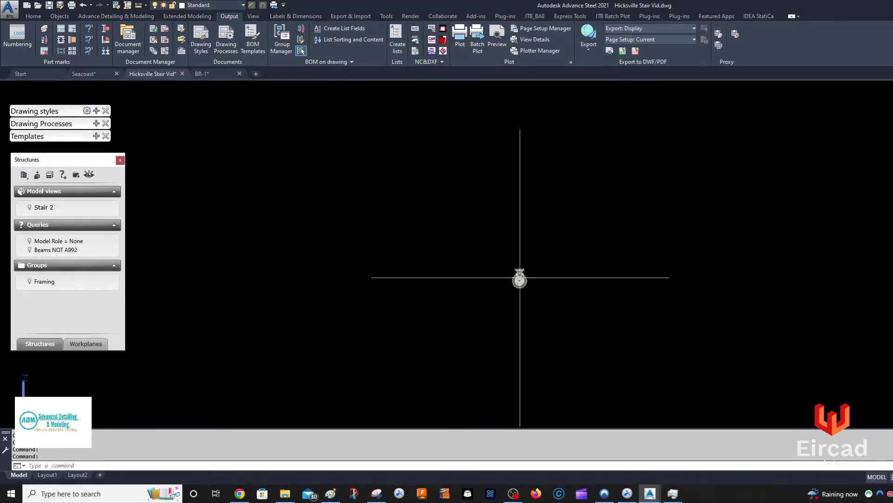
{"action": "scroll", "coordinate": [492, 267], "scroll_direction": "up", "scroll_amount": 4}
{"action": "scroll", "coordinate": [613, 346], "scroll_direction": "up", "scroll_amount": 5}
{"action": "scroll", "coordinate": [873, 174], "scroll_direction": "down", "scroll_amount": 2}
{"action": "middle_click_drag", "start_coordinate": [873, 180], "coordinate": [869, 232]}
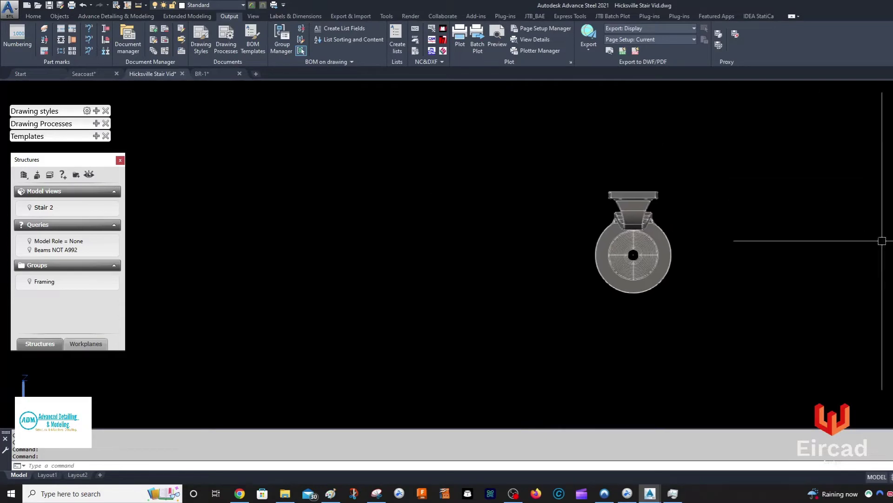
{"action": "scroll", "coordinate": [444, 316], "scroll_direction": "down", "scroll_amount": 5}
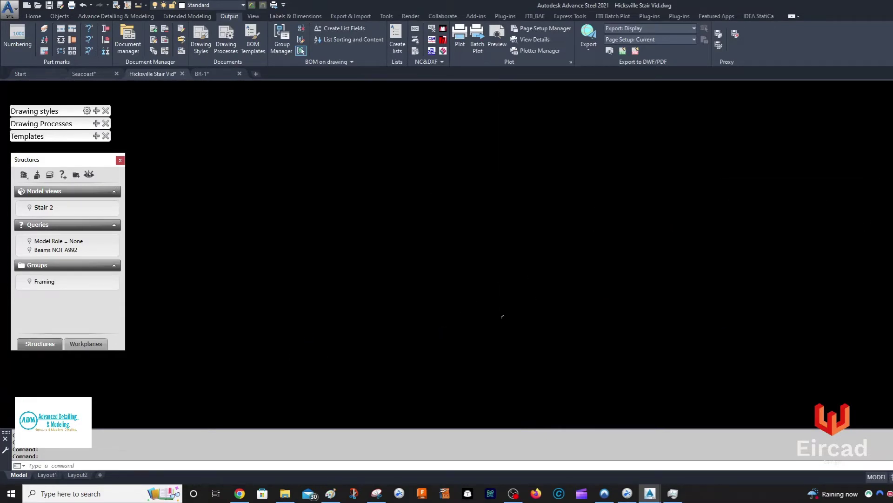
{"action": "scroll", "coordinate": [497, 339], "scroll_direction": "up", "scroll_amount": 5}
{"action": "scroll", "coordinate": [513, 208], "scroll_direction": "up", "scroll_amount": 3}
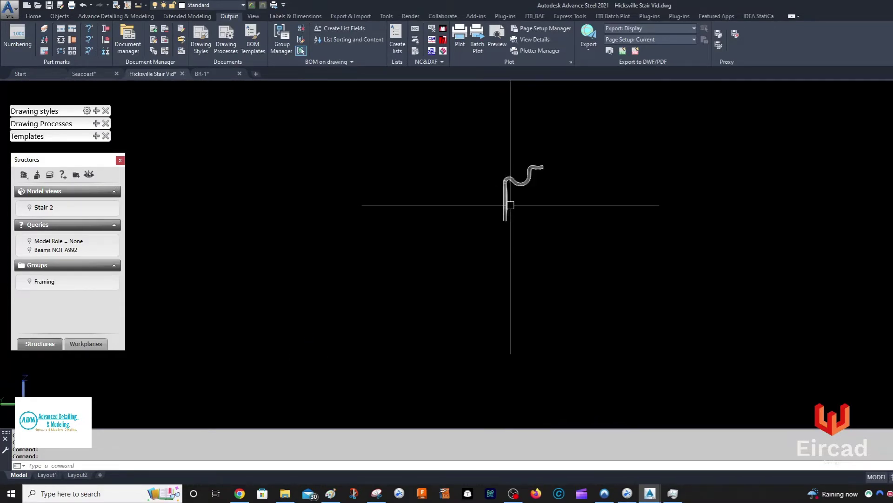
{"action": "scroll", "coordinate": [518, 206], "scroll_direction": "down", "scroll_amount": 6}
{"action": "scroll", "coordinate": [526, 205], "scroll_direction": "down", "scroll_amount": 2}
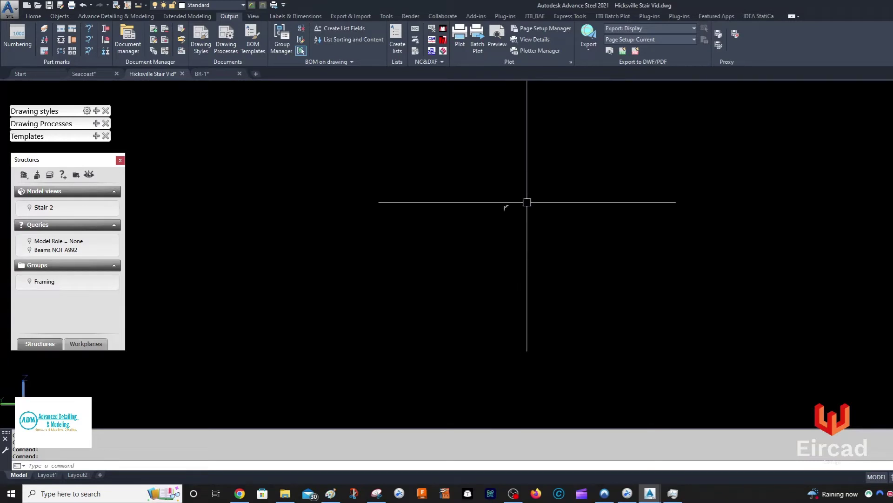
{"action": "left_click", "coordinate": [217, 75]}
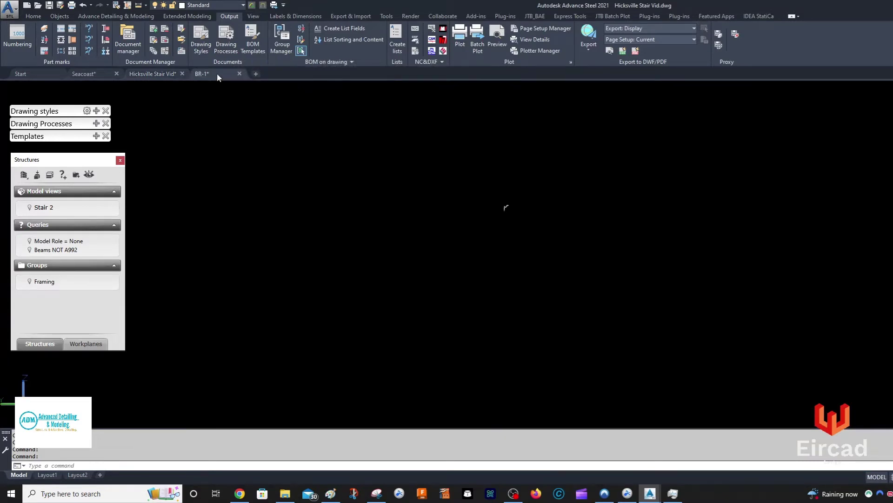
{"action": "left_click", "coordinate": [33, 76]}
{"action": "left_click", "coordinate": [339, 250]}
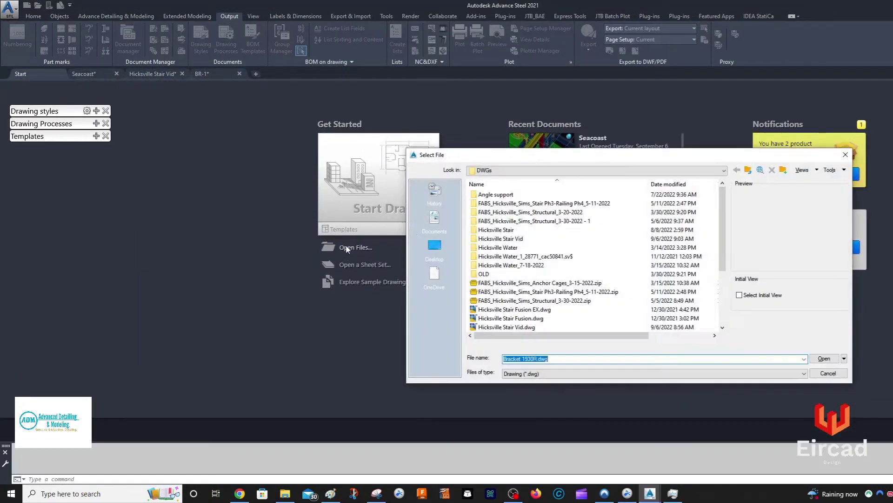
{"action": "left_click", "coordinate": [846, 155]}
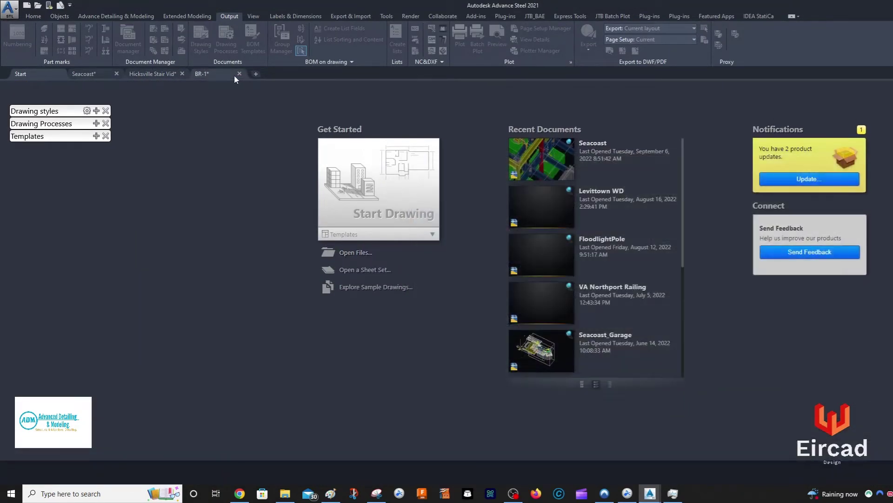
Step: Try to open the drawing prototypes from the BR-1, Seacoast and Hicksville Stair Vid documents
{"action": "left_click", "coordinate": [221, 74]}
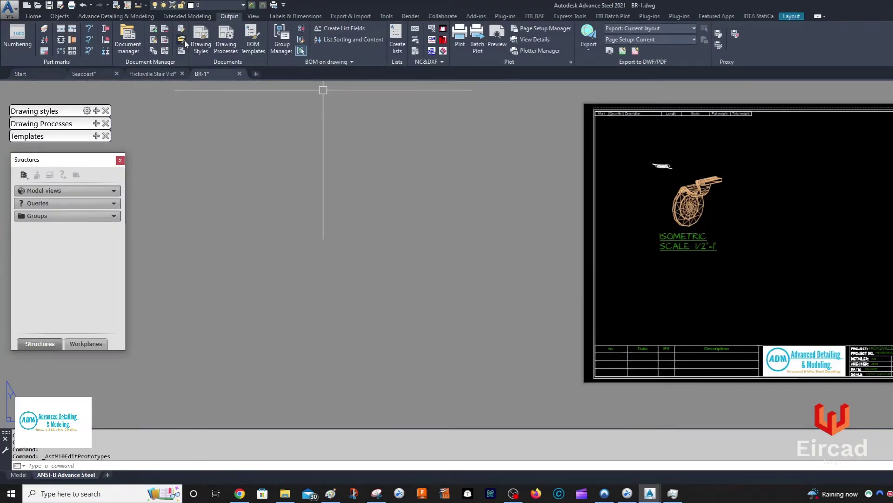
{"action": "left_click", "coordinate": [100, 74]}
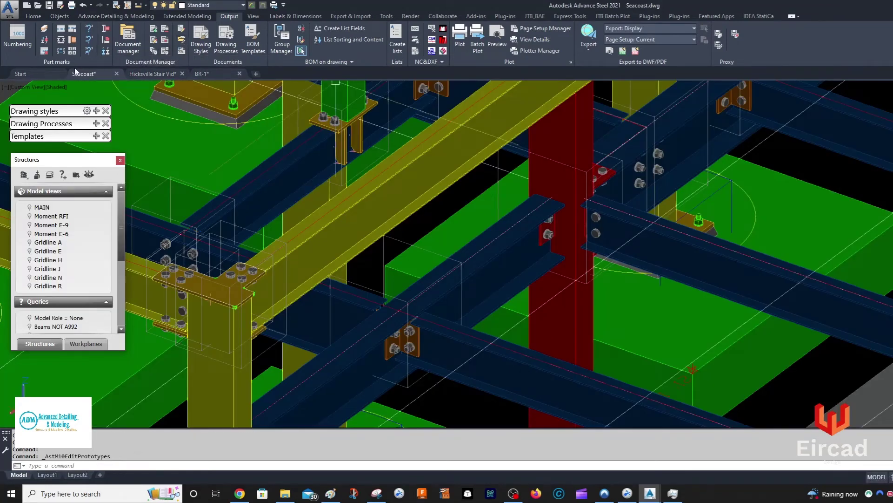
{"action": "left_click", "coordinate": [135, 73]}
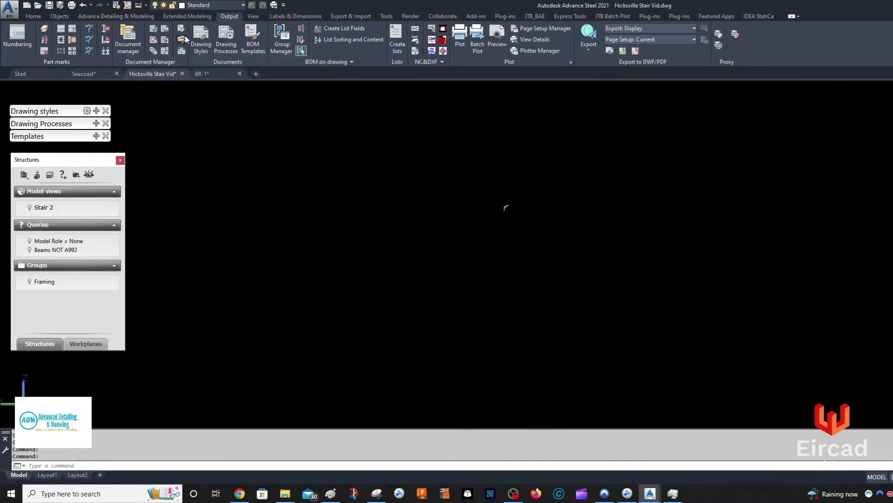
{"action": "scroll", "coordinate": [396, 186], "scroll_direction": "down", "scroll_amount": 2}
{"action": "middle_click_drag", "start_coordinate": [403, 212], "coordinate": [474, 261]}
{"action": "scroll", "coordinate": [415, 182], "scroll_direction": "up", "scroll_amount": 3}
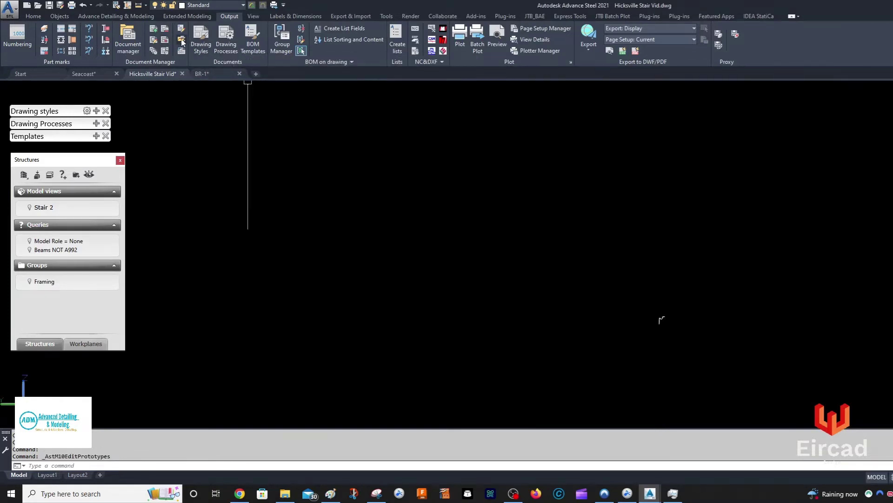
Step: Try to open the properties of the outer and inner frames of BR-1's isometric detail for editing
{"action": "left_click", "coordinate": [227, 75]}
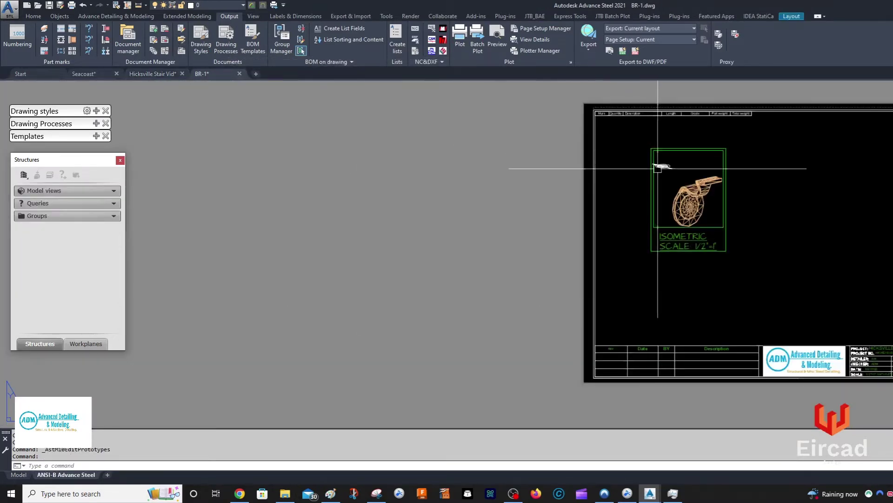
{"action": "scroll", "coordinate": [695, 211], "scroll_direction": "up", "scroll_amount": 6}
{"action": "scroll", "coordinate": [695, 211], "scroll_direction": "down", "scroll_amount": 4}
{"action": "scroll", "coordinate": [642, 220], "scroll_direction": "down", "scroll_amount": 3}
{"action": "scroll", "coordinate": [641, 220], "scroll_direction": "up", "scroll_amount": 1}
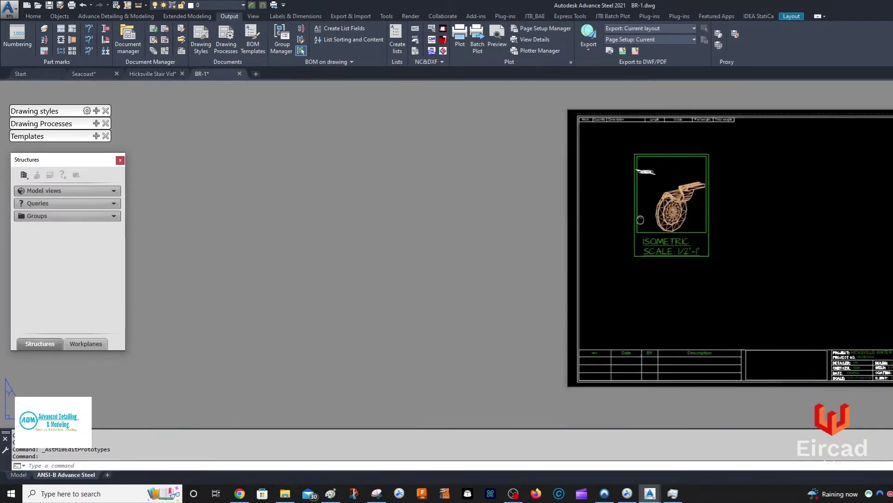
{"action": "scroll", "coordinate": [667, 214], "scroll_direction": "up", "scroll_amount": 4}
{"action": "double_click", "coordinate": [770, 281]}
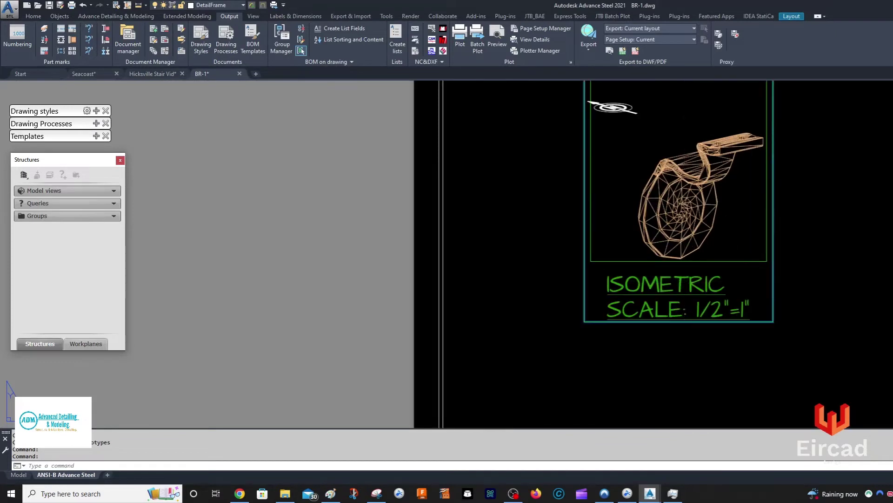
{"action": "key", "text": "Escape"}
{"action": "double_click", "coordinate": [766, 228]}
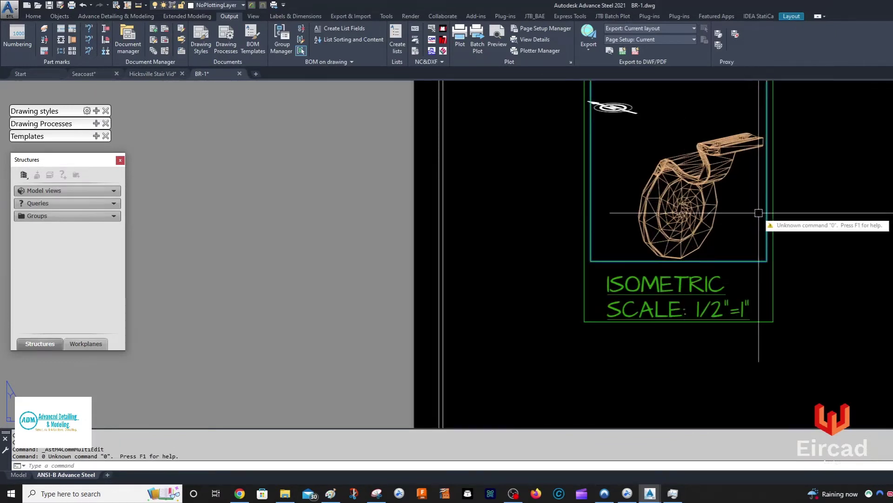
{"action": "key", "text": "Escape"}
{"action": "key", "text": "Escape"}
{"action": "scroll", "coordinate": [549, 248], "scroll_direction": "down", "scroll_amount": 4}
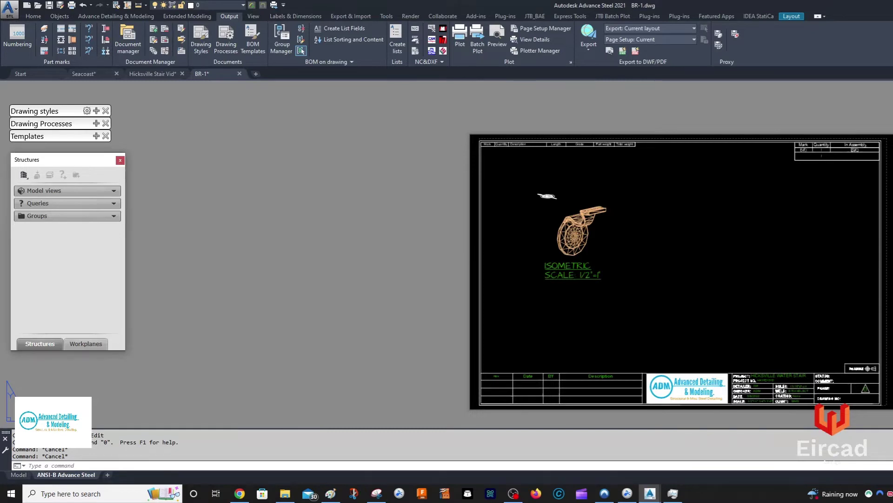
Step: Close the BR-1, Hicksville Stair Vid and Seacoast drawings and exit Advance Steel
{"action": "key", "text": "ctrl+F4"}
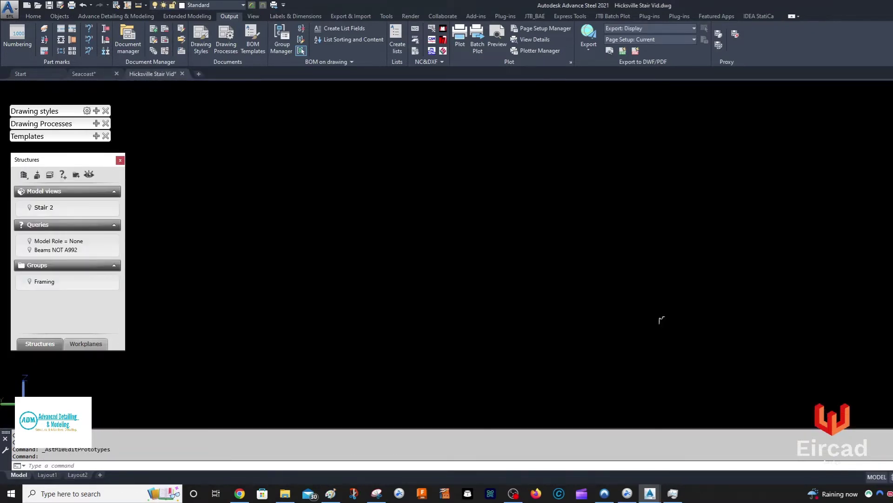
{"action": "key", "text": "ctrl+F4"}
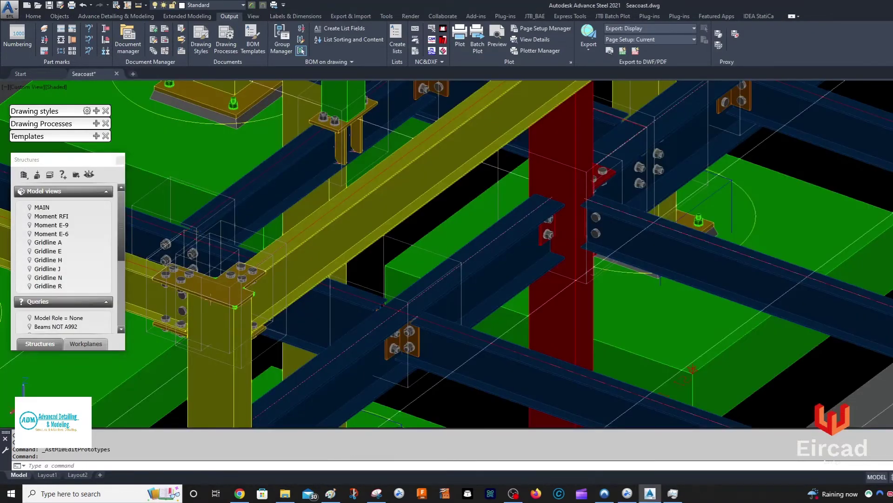
{"action": "key", "text": "ctrl+F4"}
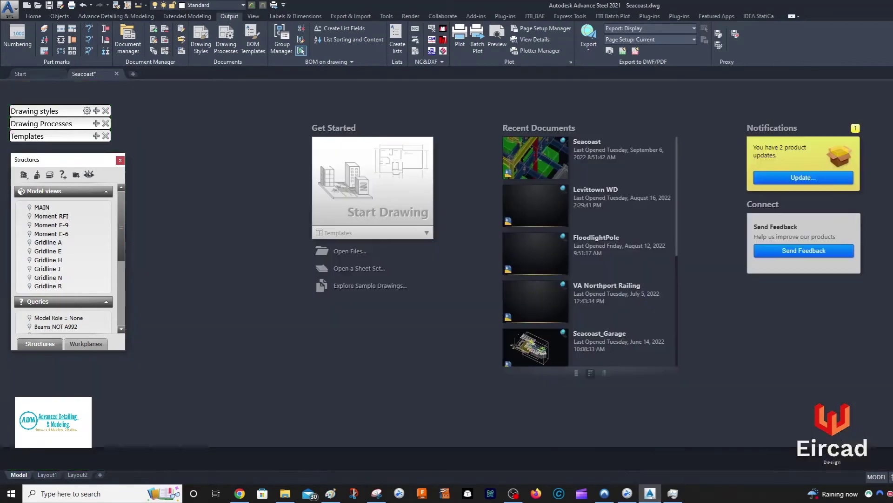
{"action": "key", "text": "alt+F4"}
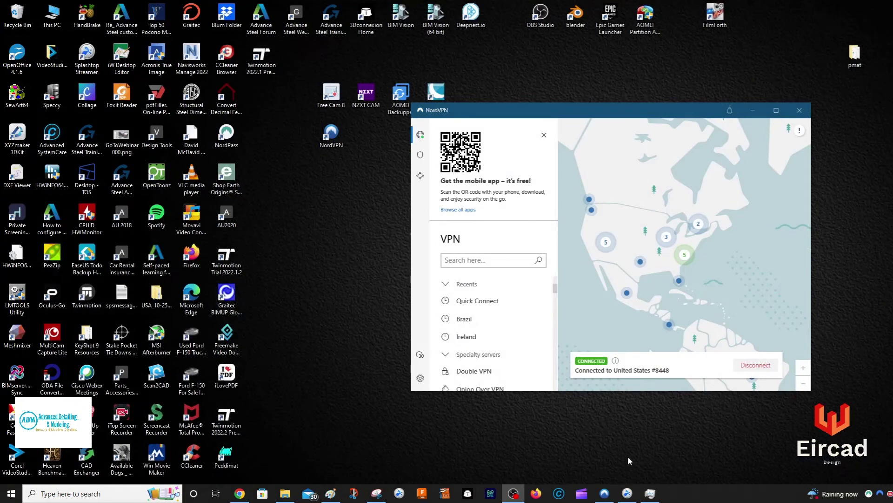
Step: Minimize the NordVPN window and restart Advance Steel with the United States content
{"action": "left_click", "coordinate": [755, 110]}
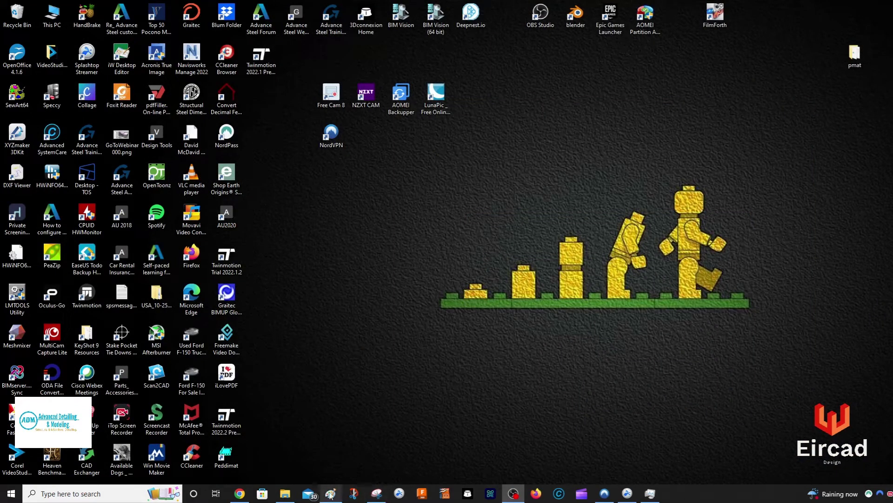
{"action": "mouse_move", "coordinate": [368, 500]}
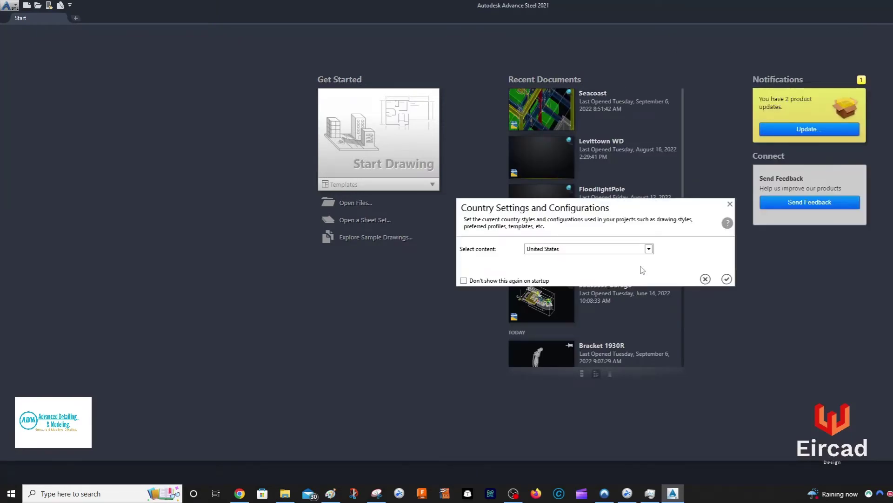
{"action": "left_click", "coordinate": [727, 279]}
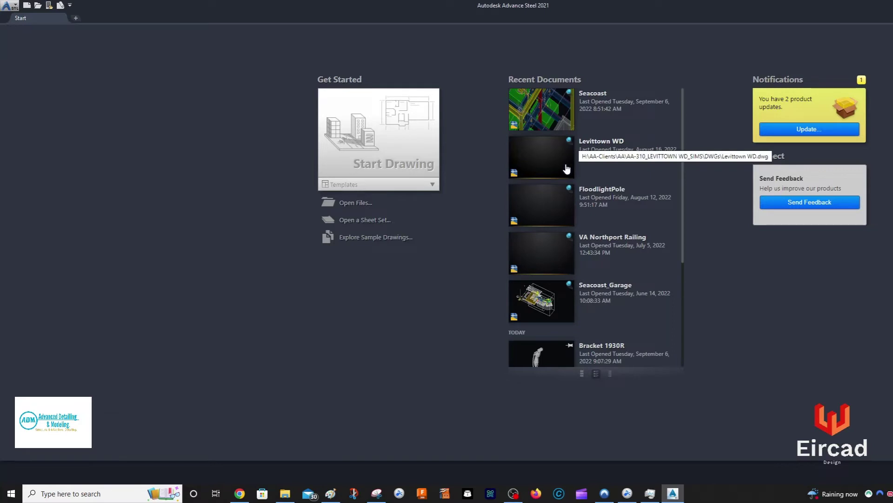
Step: Unpin Levittown WD and FloodlightPole from the recent documents, and pin Hicksville Stair Vid, BR-1 and Bracket 1930R
{"action": "left_click", "coordinate": [569, 140]}
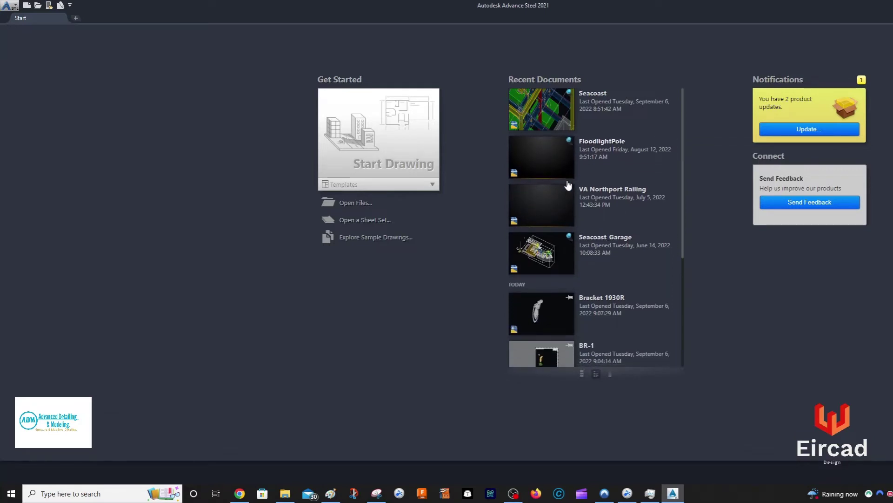
{"action": "left_click", "coordinate": [569, 141]}
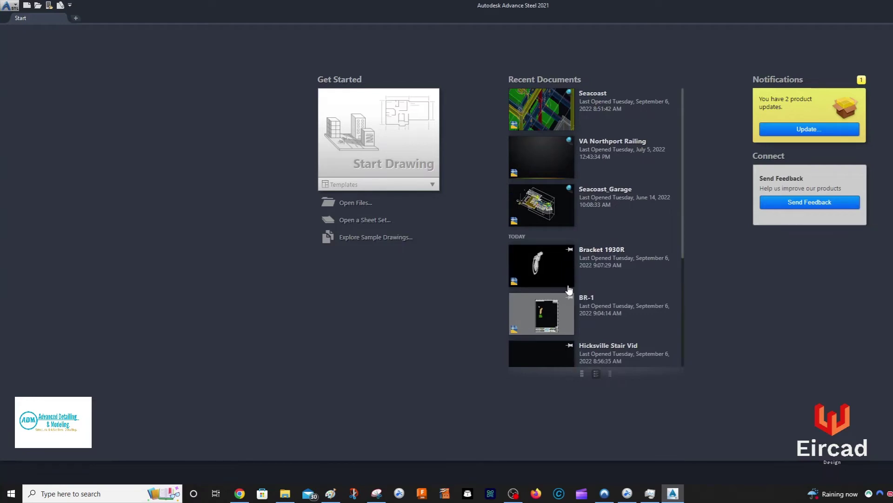
{"action": "left_click", "coordinate": [570, 345]}
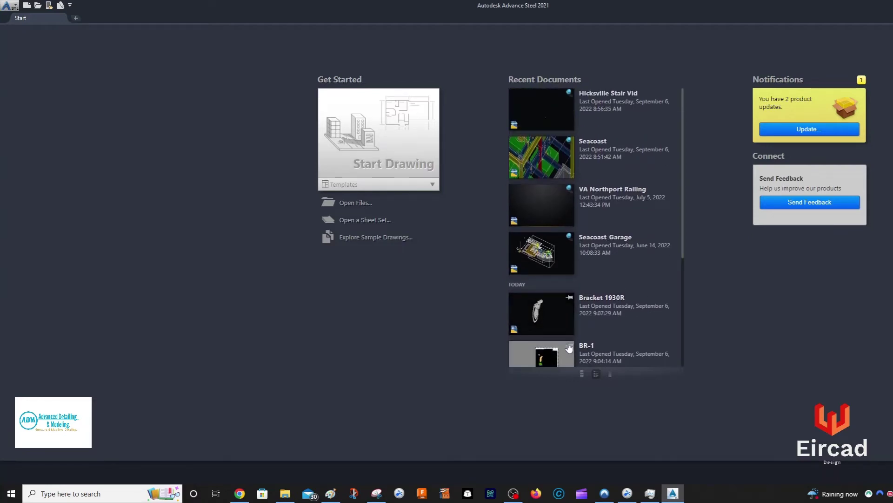
{"action": "left_click", "coordinate": [570, 345]}
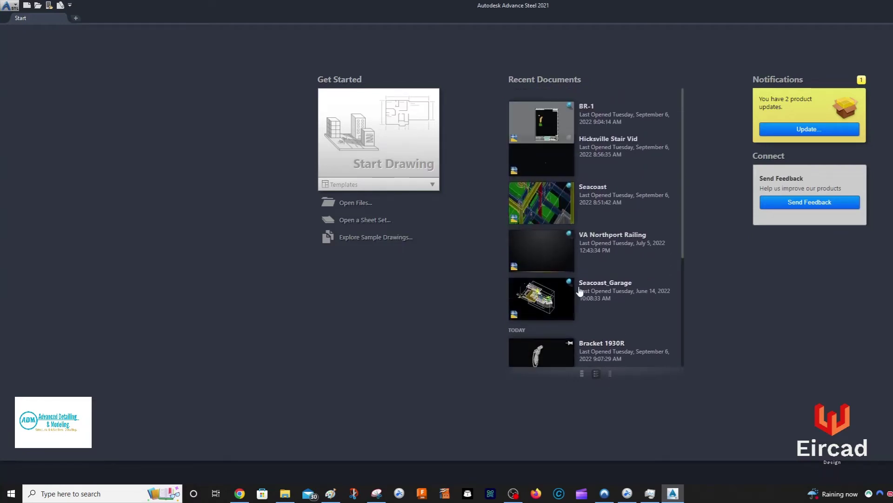
{"action": "left_click", "coordinate": [571, 345]}
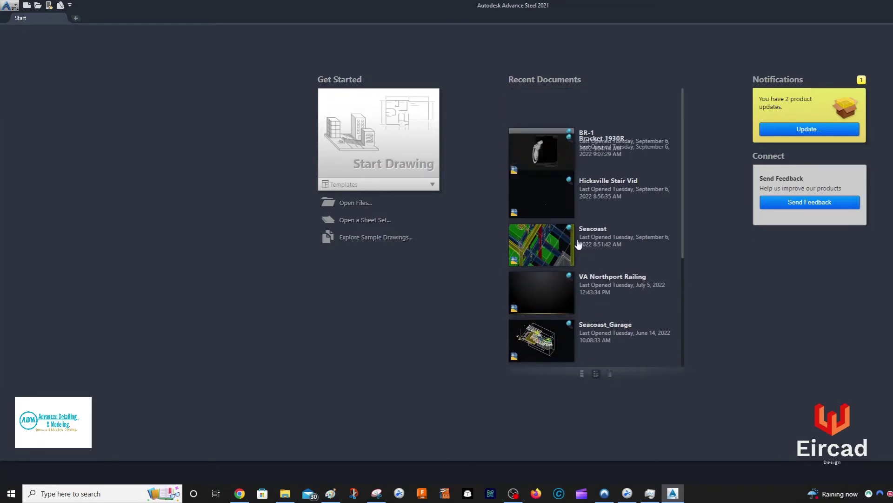
Step: Open the Hicksville Stair Vid model and show the bracket close up, straight from the front
{"action": "left_click", "coordinate": [550, 211]}
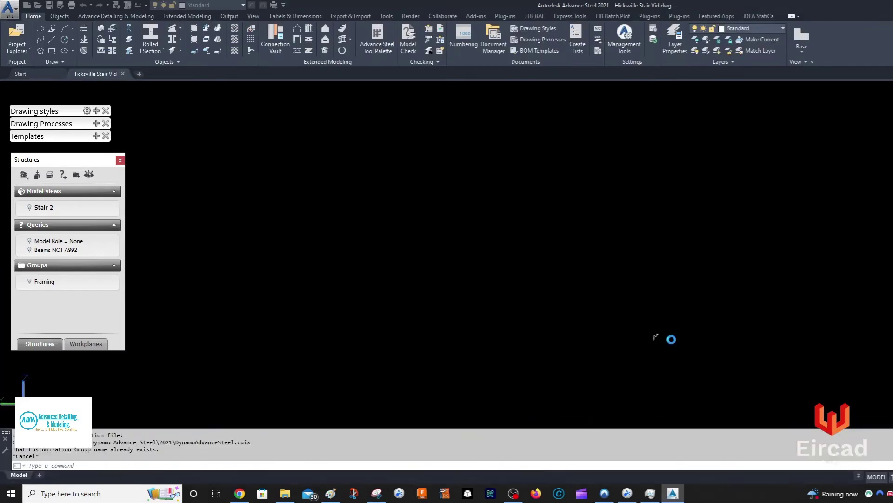
{"action": "middle_click_drag", "start_coordinate": [645, 339], "coordinate": [633, 294]}
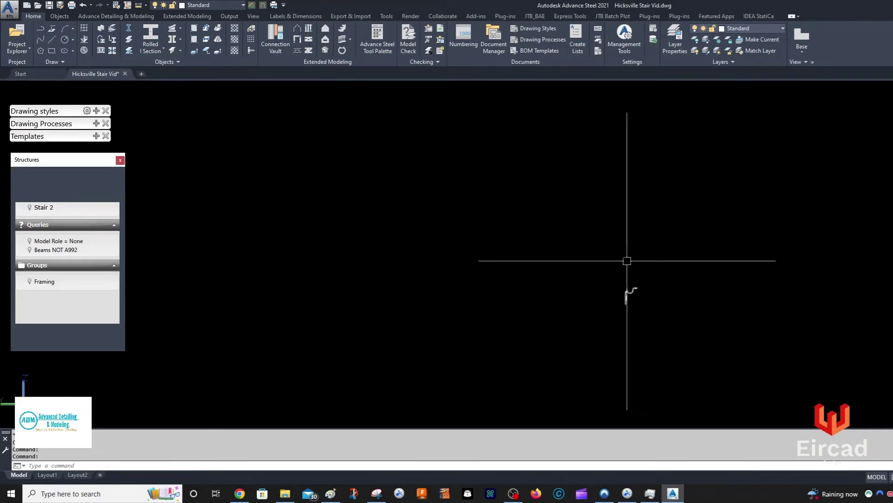
{"action": "scroll", "coordinate": [638, 307], "scroll_direction": "up", "scroll_amount": 4}
{"action": "middle_click_drag", "start_coordinate": [638, 307], "coordinate": [549, 228], "text": "shift"}
{"action": "scroll", "coordinate": [650, 291], "scroll_direction": "up", "scroll_amount": 4}
{"action": "scroll", "coordinate": [650, 291], "scroll_direction": "down", "scroll_amount": 2}
{"action": "scroll", "coordinate": [603, 289], "scroll_direction": "up", "scroll_amount": 5}
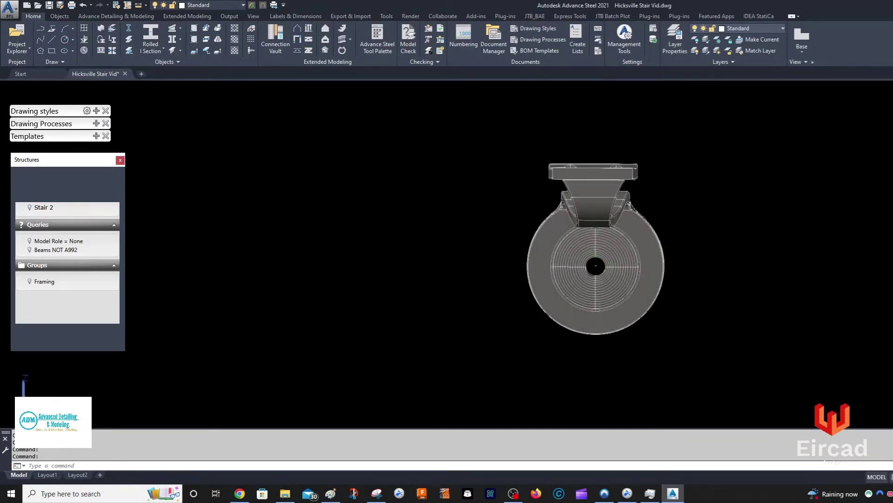
{"action": "scroll", "coordinate": [614, 212], "scroll_direction": "up", "scroll_amount": 2}
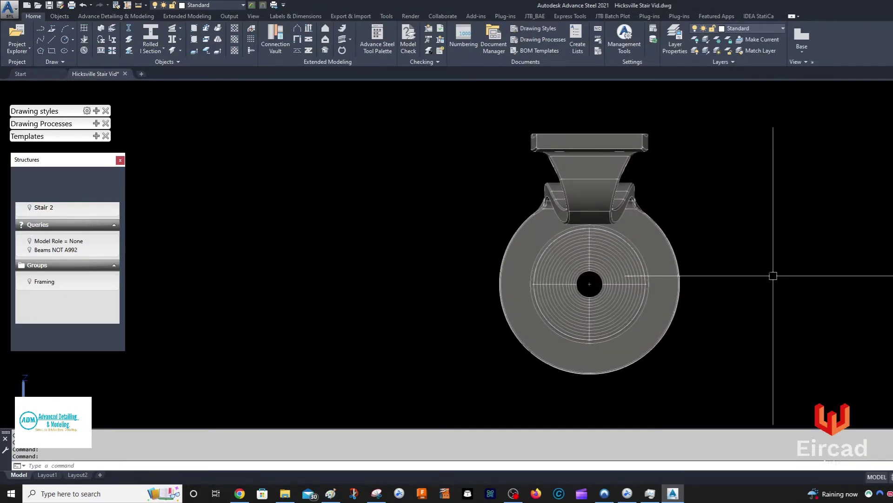
{"action": "middle_click_drag", "start_coordinate": [781, 272], "coordinate": [789, 258]}
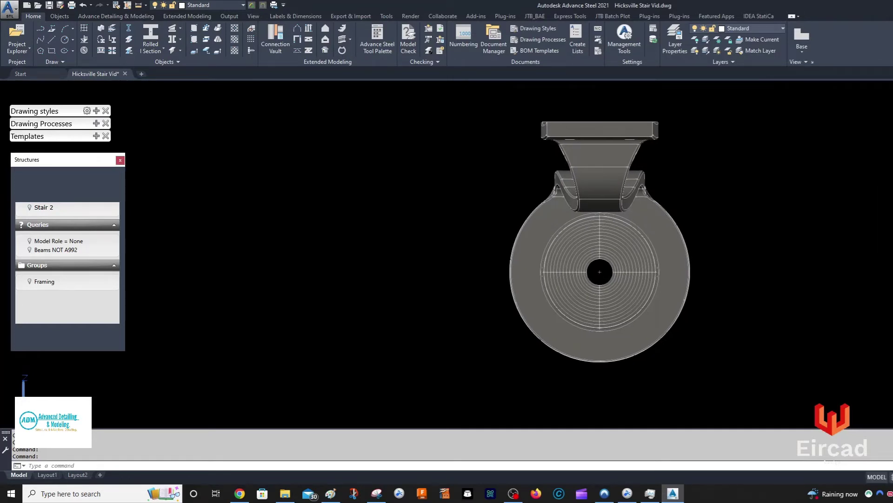
Step: Rotate the UCS to face the bracket's front, select the whole bracket and close the Structures palette
{"action": "scroll", "coordinate": [630, 177], "scroll_direction": "down", "scroll_amount": 4}
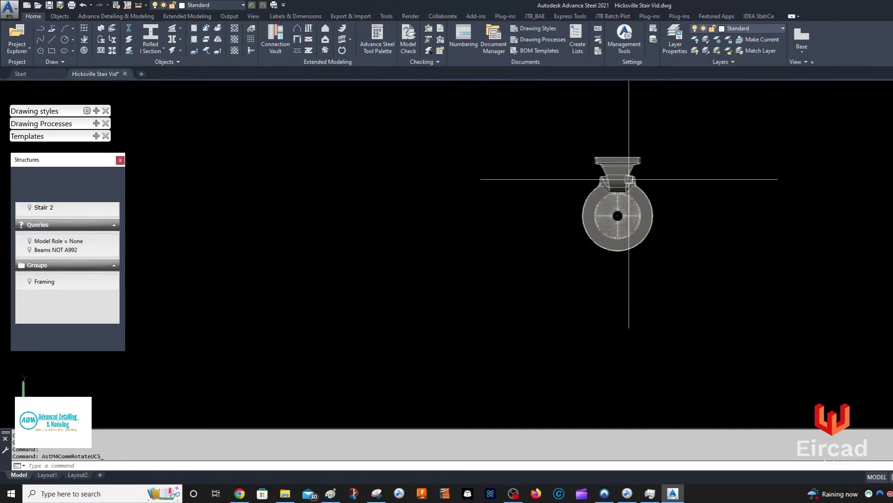
{"action": "left_click", "coordinate": [560, 138]}
{"action": "left_click", "coordinate": [732, 295]}
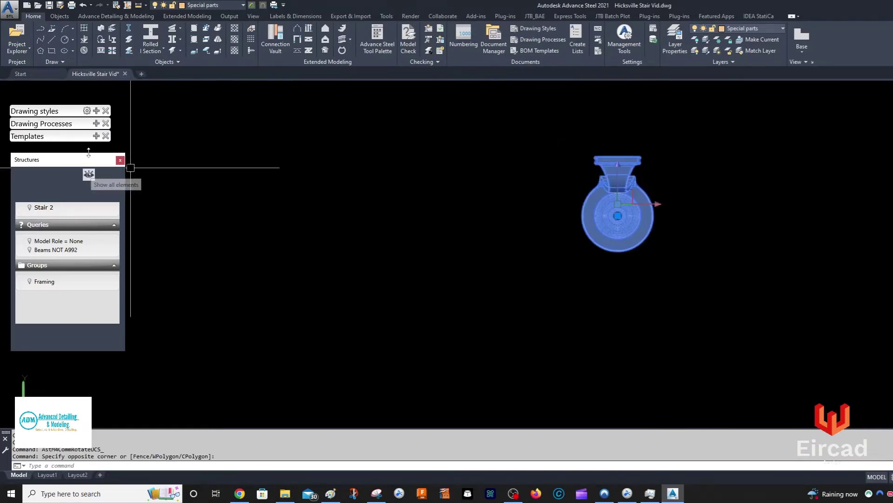
{"action": "left_click", "coordinate": [119, 160]}
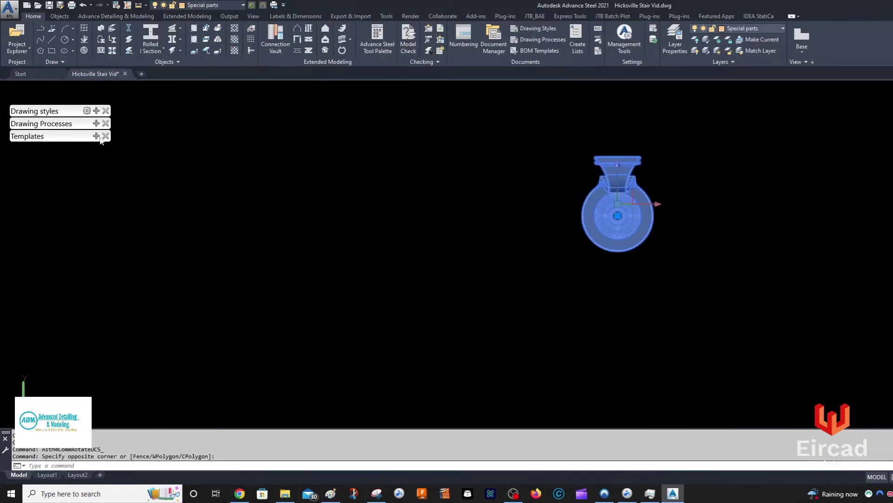
Step: Expand the drawing processes and drawing styles lists and start a GA 3D View drawing of the selected bracket
{"action": "left_click", "coordinate": [96, 124]}
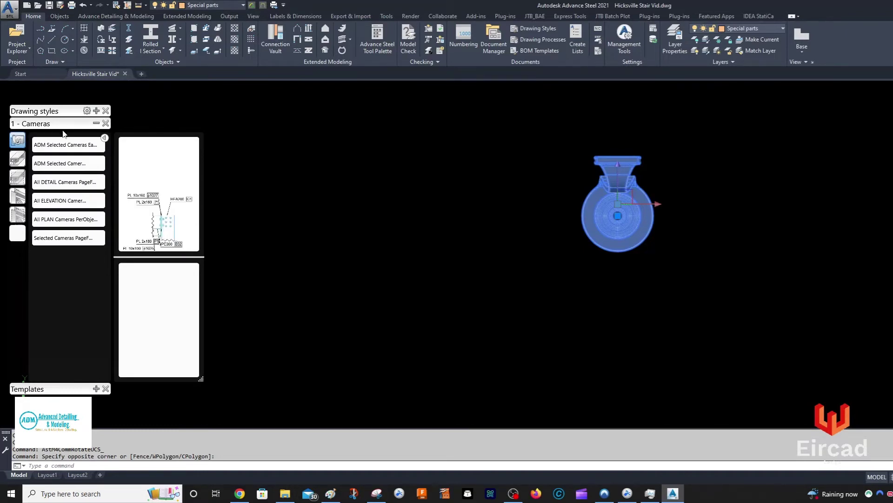
{"action": "left_click", "coordinate": [96, 111]}
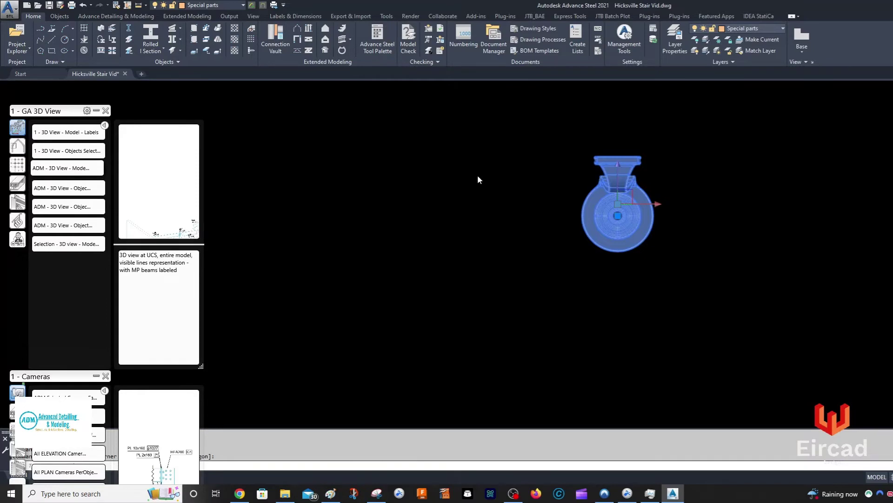
{"action": "left_click", "coordinate": [539, 270]}
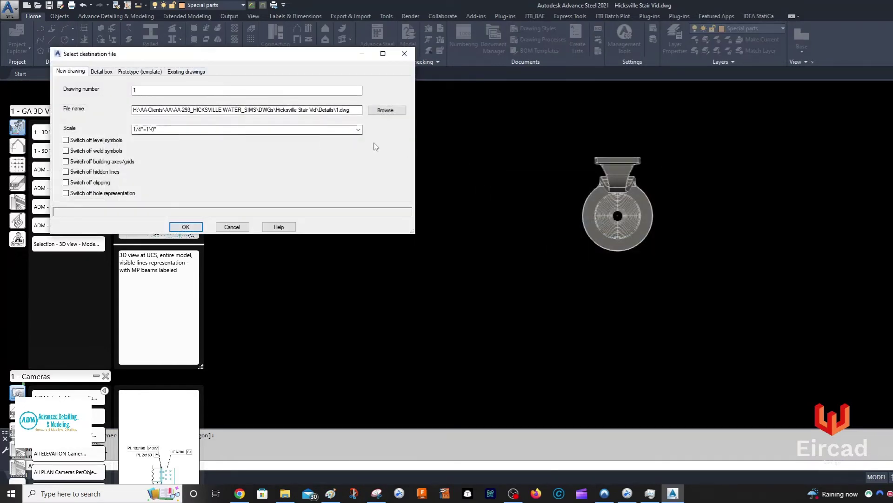
Step: Create the bracket's 3D view at scale 1/2"=1" in the existing drawing BR-1.dwg, with a detail window around the whole bracket
{"action": "left_click", "coordinate": [359, 132]}
{"action": "scroll", "coordinate": [181, 204], "scroll_direction": "up", "scroll_amount": 3}
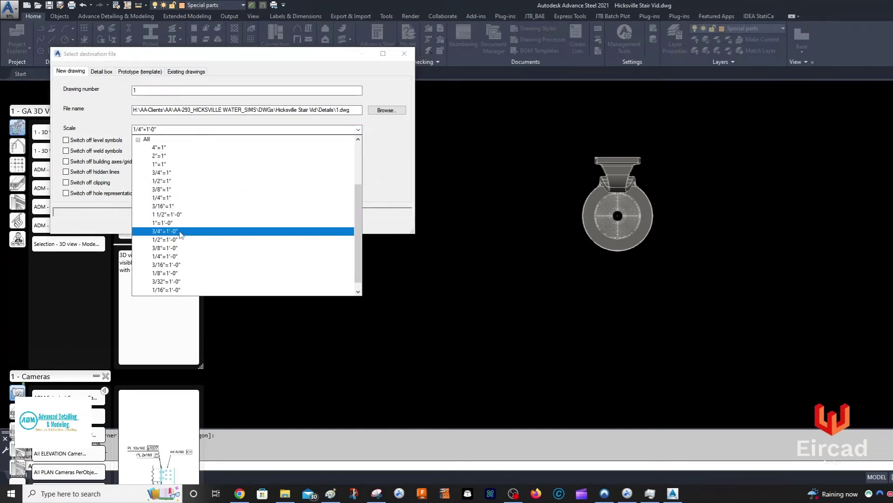
{"action": "left_click", "coordinate": [184, 181]}
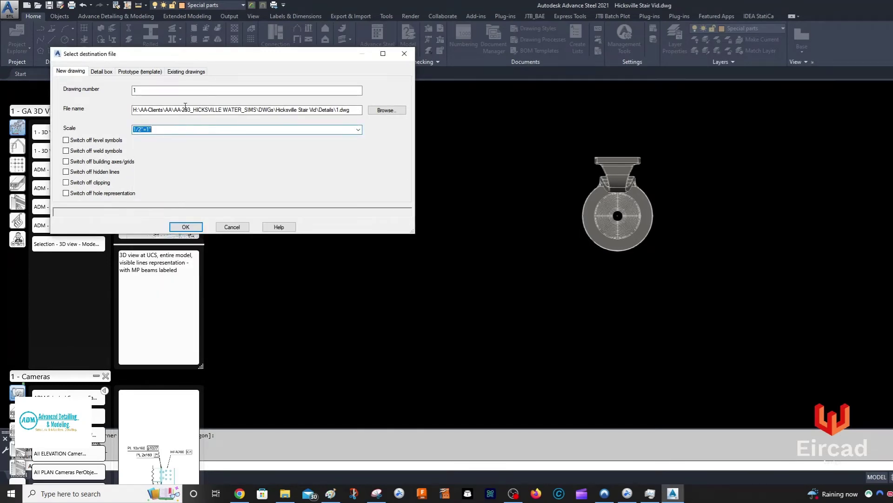
{"action": "left_click", "coordinate": [186, 72]}
{"action": "left_click", "coordinate": [175, 97]}
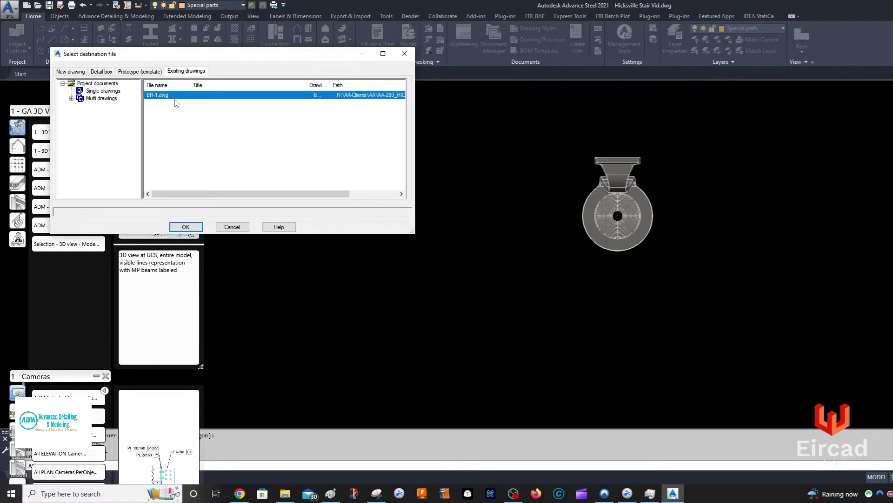
{"action": "left_click", "coordinate": [185, 226]}
{"action": "left_click", "coordinate": [508, 132]}
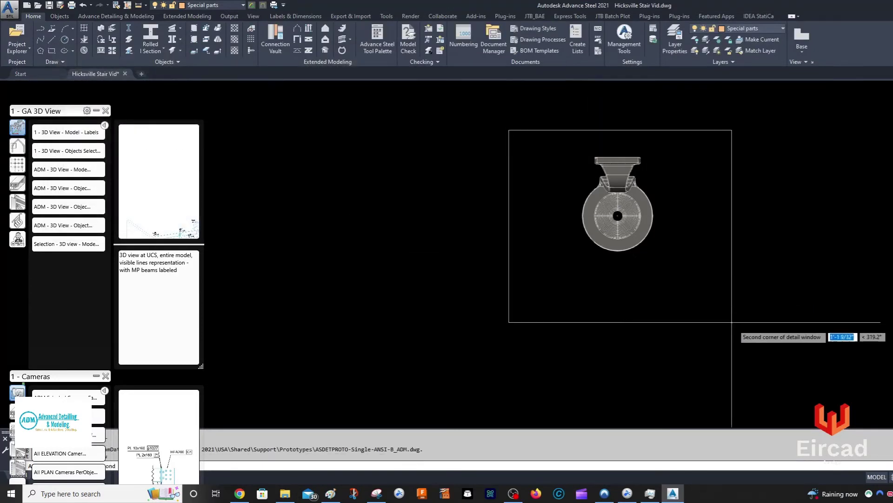
{"action": "left_click", "coordinate": [735, 318]}
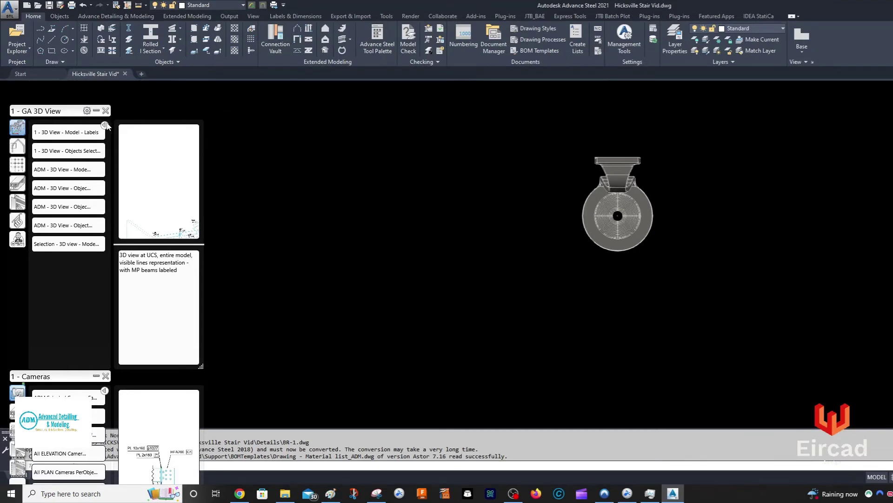
Step: Collapse the drawing styles and drawing processes lists and show the Structures palette again
{"action": "left_click", "coordinate": [97, 110]}
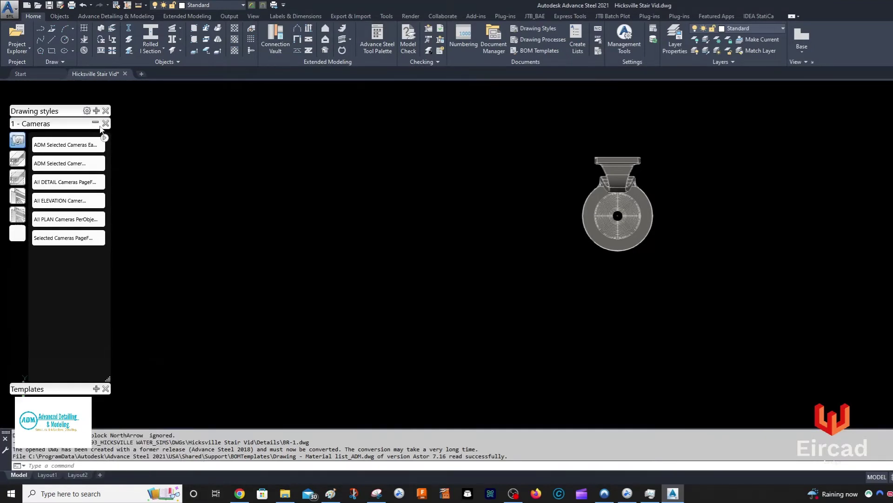
{"action": "left_click", "coordinate": [95, 123]}
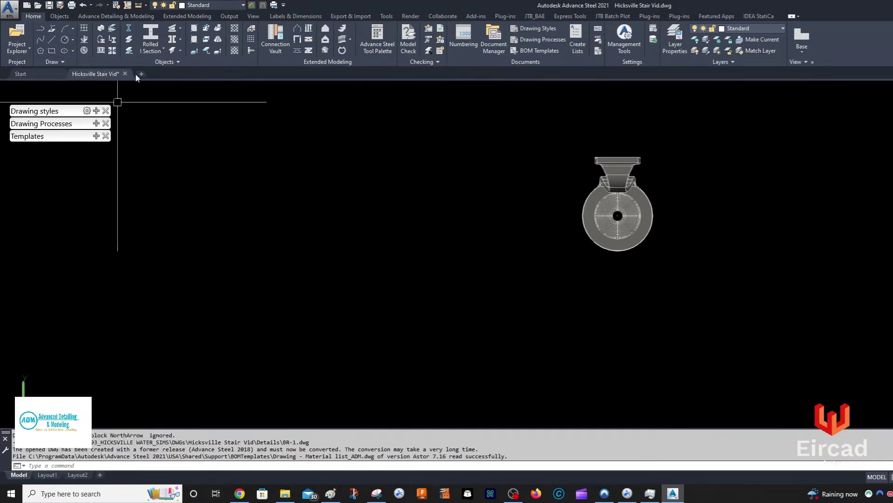
{"action": "left_click", "coordinate": [19, 33]}
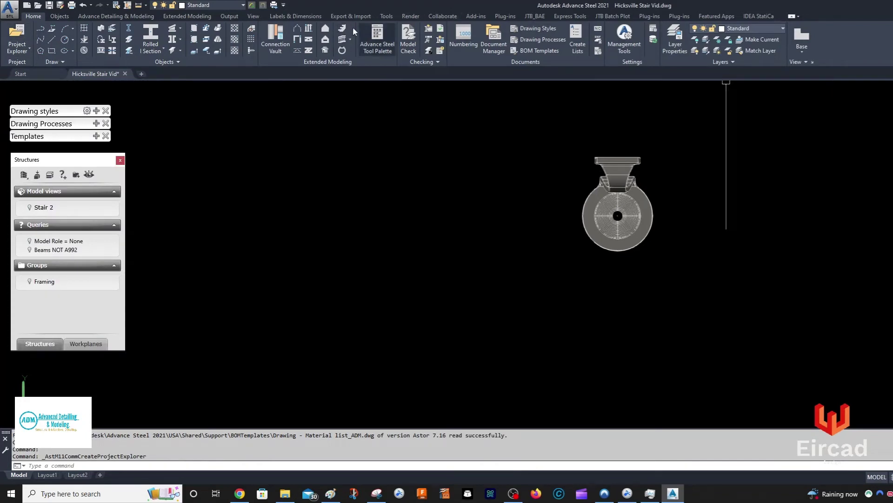
Step: Open the detail drawing BR-1 from the project documents in the Document Manager
{"action": "left_click", "coordinate": [494, 37]}
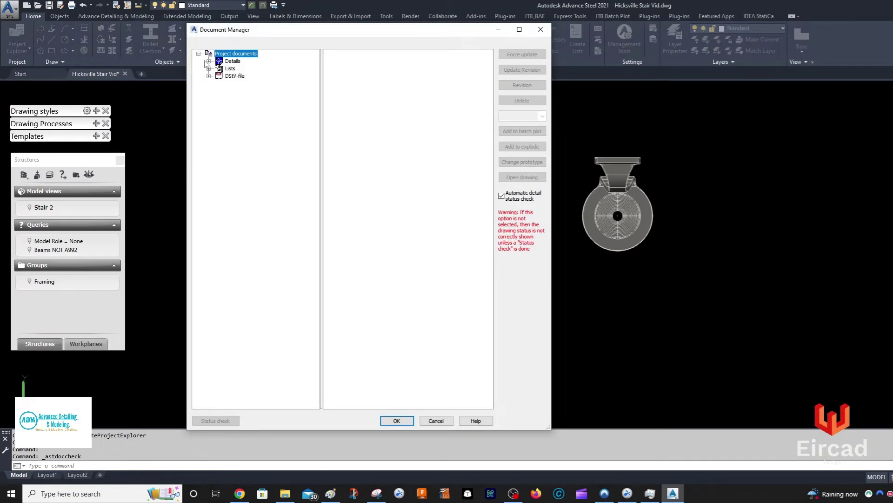
{"action": "left_click", "coordinate": [208, 61]}
{"action": "left_click", "coordinate": [219, 76]}
{"action": "double_click", "coordinate": [252, 83]}
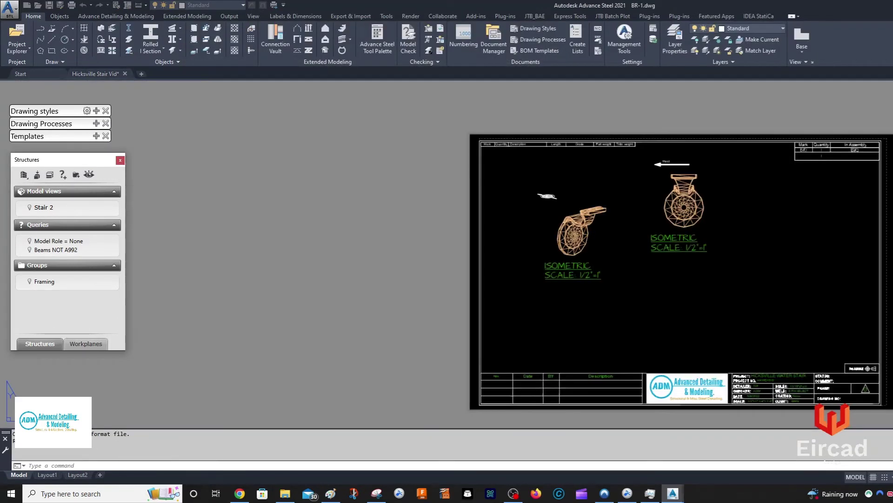
Step: Change the first title line of the straight-on bracket view to FRONT VIEW
{"action": "scroll", "coordinate": [683, 196], "scroll_direction": "up", "scroll_amount": 7}
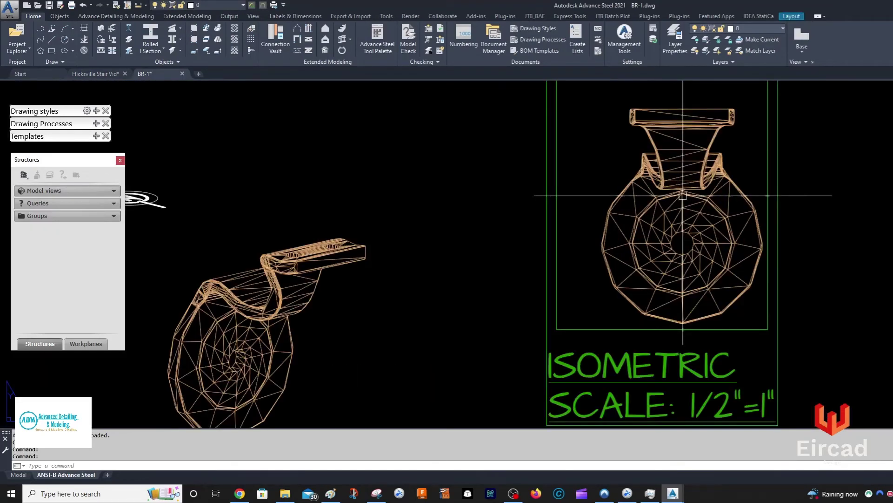
{"action": "scroll", "coordinate": [689, 190], "scroll_direction": "down", "scroll_amount": 5}
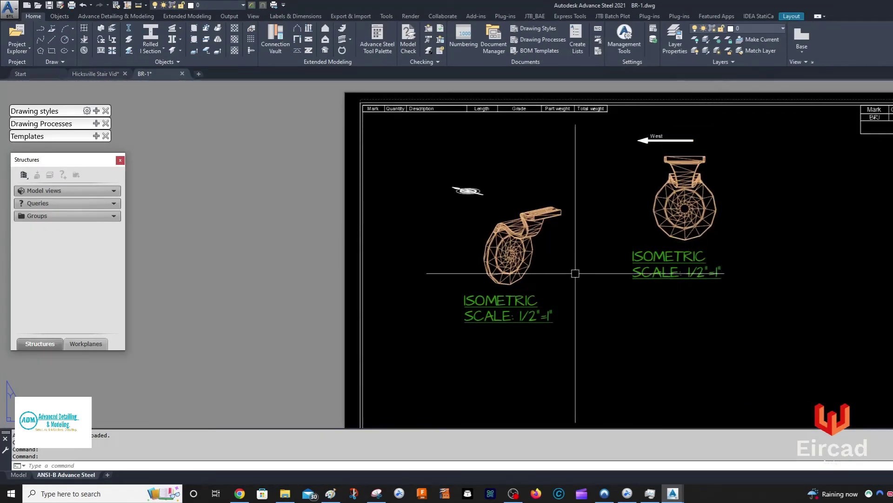
{"action": "scroll", "coordinate": [509, 264], "scroll_direction": "up", "scroll_amount": 6}
{"action": "scroll", "coordinate": [535, 279], "scroll_direction": "down", "scroll_amount": 8}
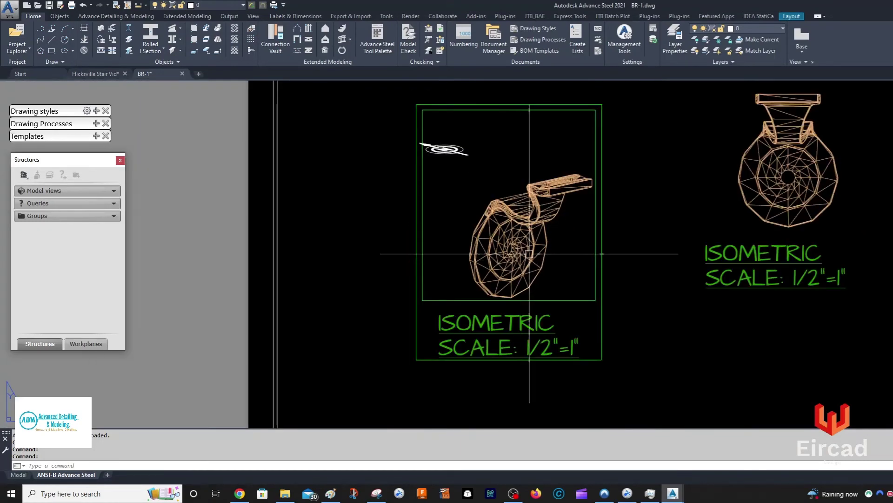
{"action": "scroll", "coordinate": [622, 249], "scroll_direction": "up", "scroll_amount": 1}
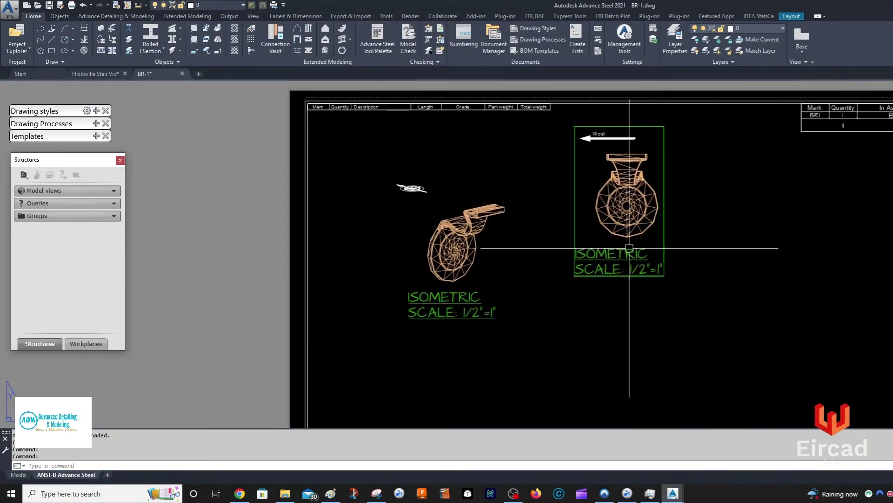
{"action": "double_click", "coordinate": [604, 261]}
{"action": "double_click", "coordinate": [609, 254]}
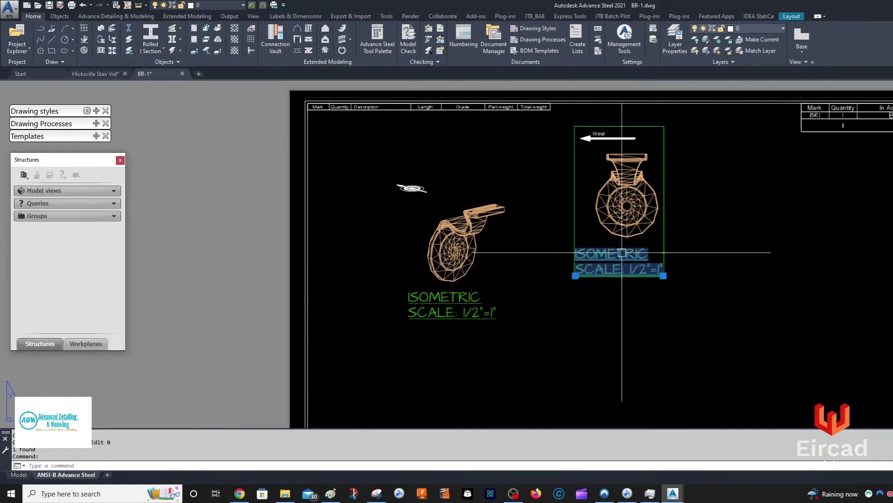
{"action": "double_click", "coordinate": [321, 237]}
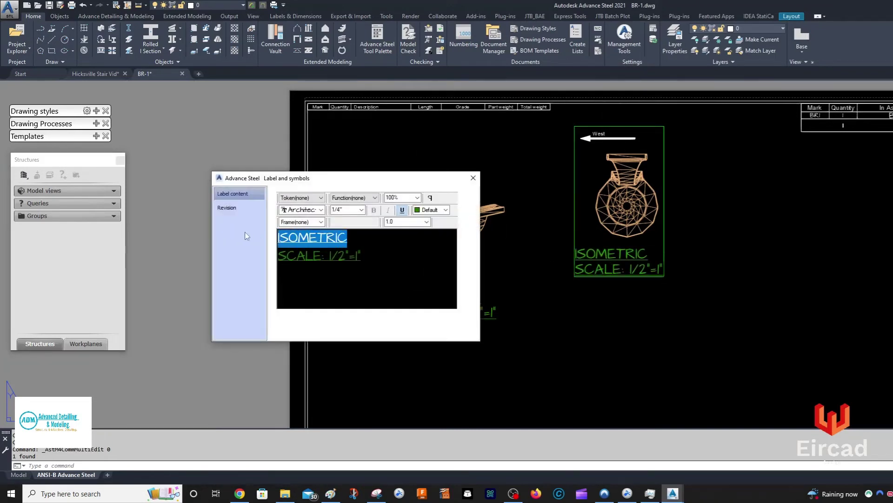
{"action": "type", "text": "FRO"}
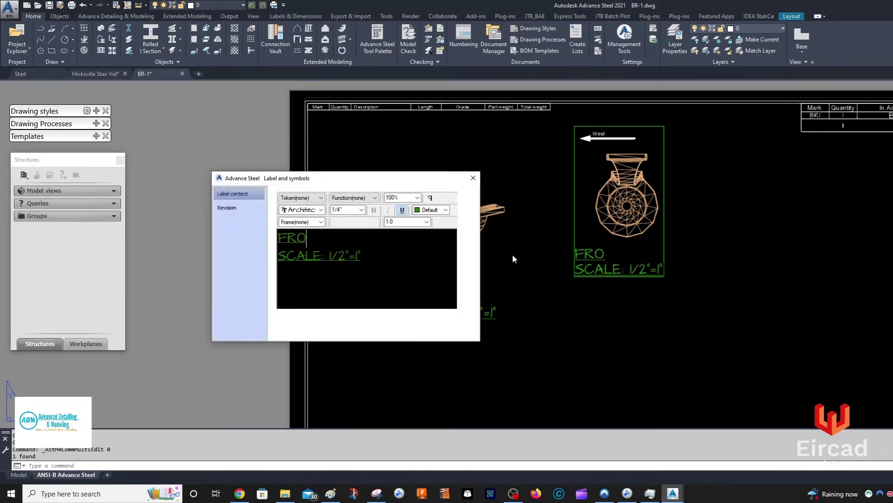
{"action": "type", "text": "NT VIEW"}
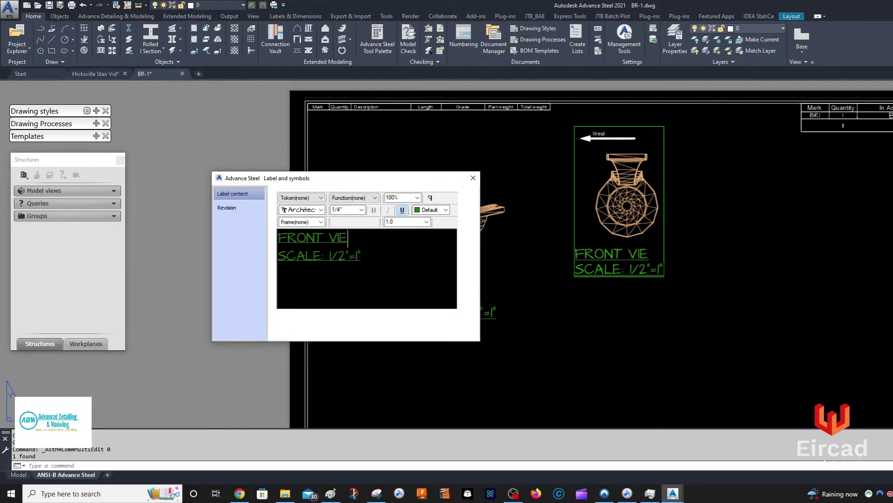
{"action": "key", "text": "Return"}
{"action": "key", "text": "BackSpace"}
{"action": "left_click", "coordinate": [474, 178]}
Step: Move the front view off the sheet into the empty area beside its left edge
{"action": "scroll", "coordinate": [586, 207], "scroll_direction": "down", "scroll_amount": 4}
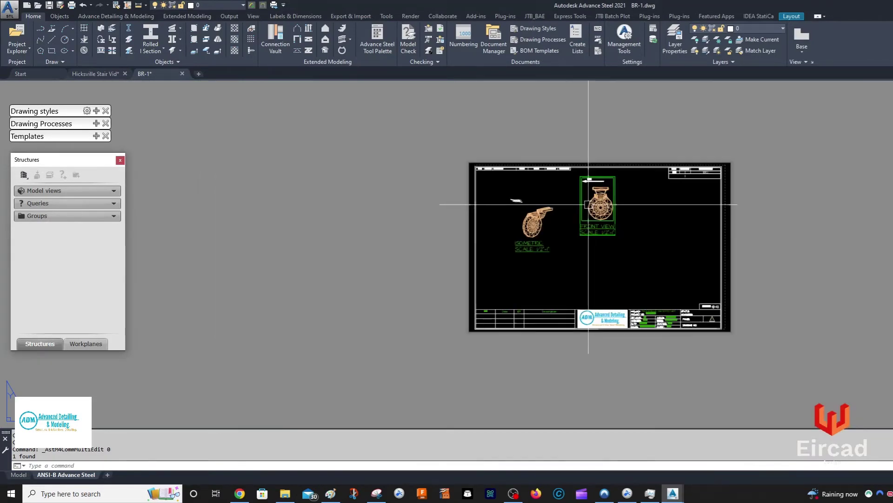
{"action": "scroll", "coordinate": [588, 203], "scroll_direction": "up", "scroll_amount": 4}
{"action": "scroll", "coordinate": [658, 252], "scroll_direction": "down", "scroll_amount": 2}
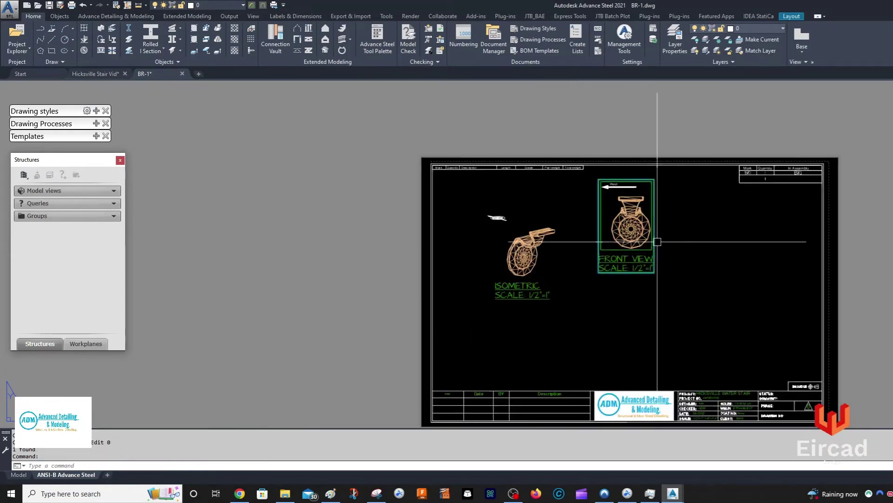
{"action": "left_click", "coordinate": [657, 239]}
{"action": "left_click_drag", "start_coordinate": [655, 241], "coordinate": [406, 273]}
{"action": "key", "text": "Escape"}
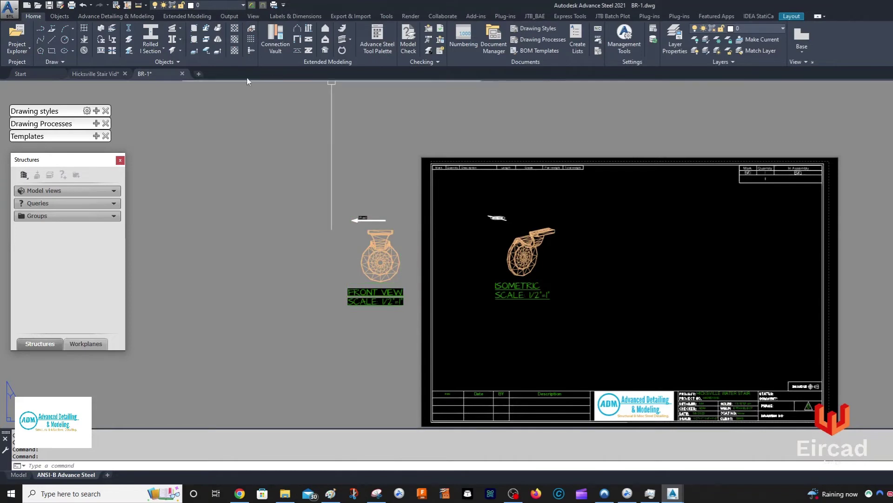
Step: From the Hicksville Stair Vid model, use Edit Prototypes to open Bracket 1930R.dwg from the shared Blocks\Brackets folder
{"action": "left_click", "coordinate": [102, 73]}
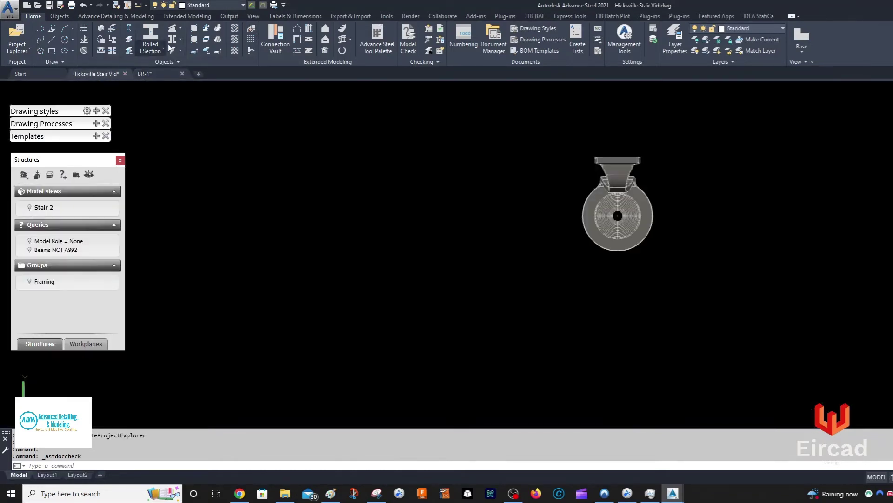
{"action": "left_click", "coordinate": [229, 16]}
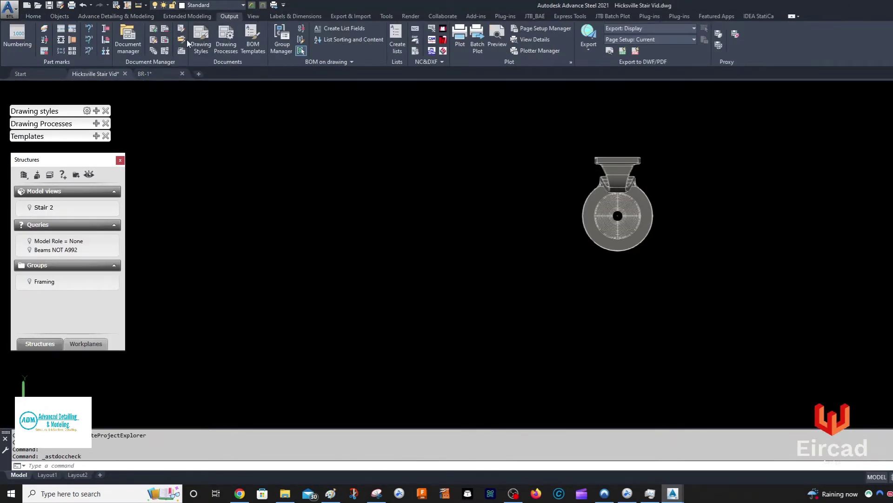
{"action": "left_click", "coordinate": [182, 41]}
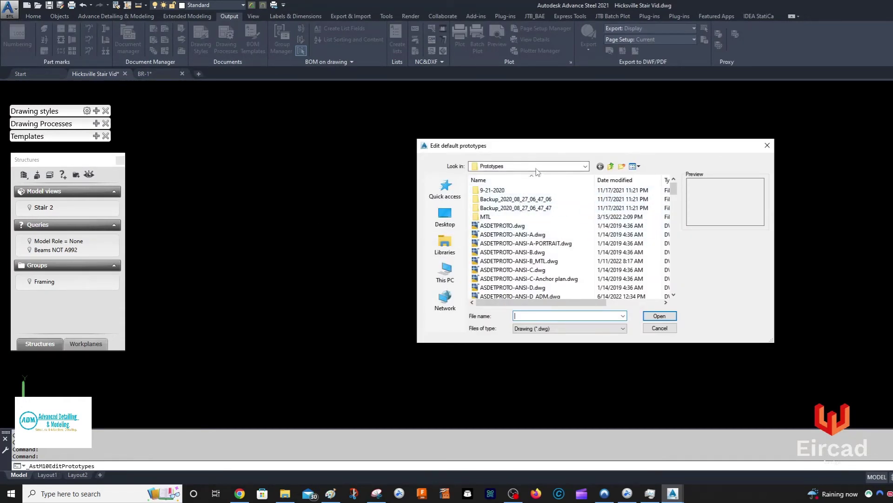
{"action": "left_click", "coordinate": [537, 167]}
{"action": "left_click", "coordinate": [520, 324]}
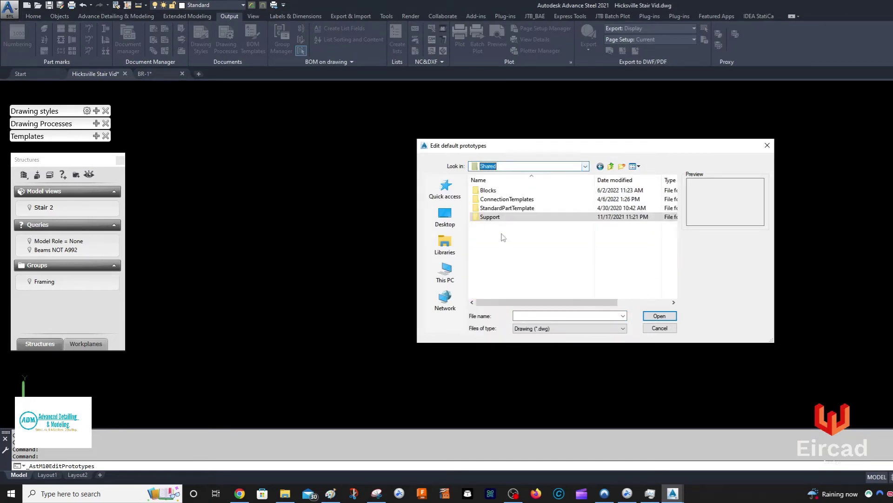
{"action": "double_click", "coordinate": [488, 190]}
{"action": "double_click", "coordinate": [497, 209]}
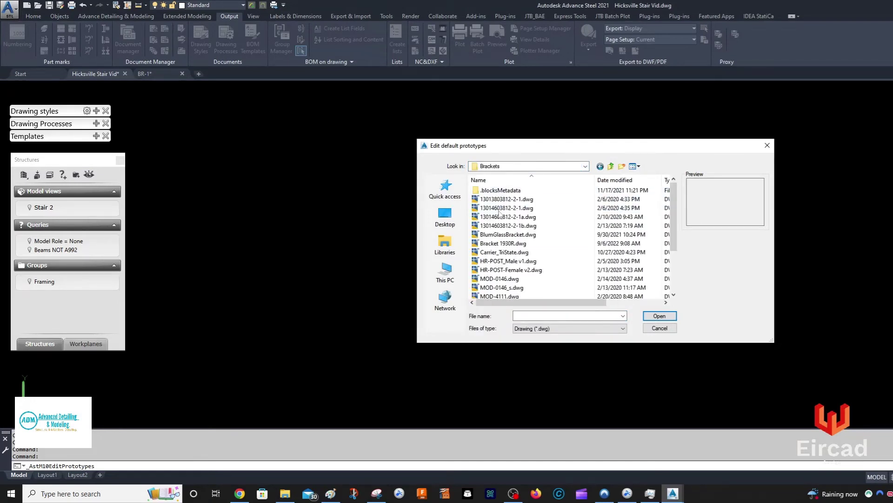
{"action": "left_click", "coordinate": [503, 243]}
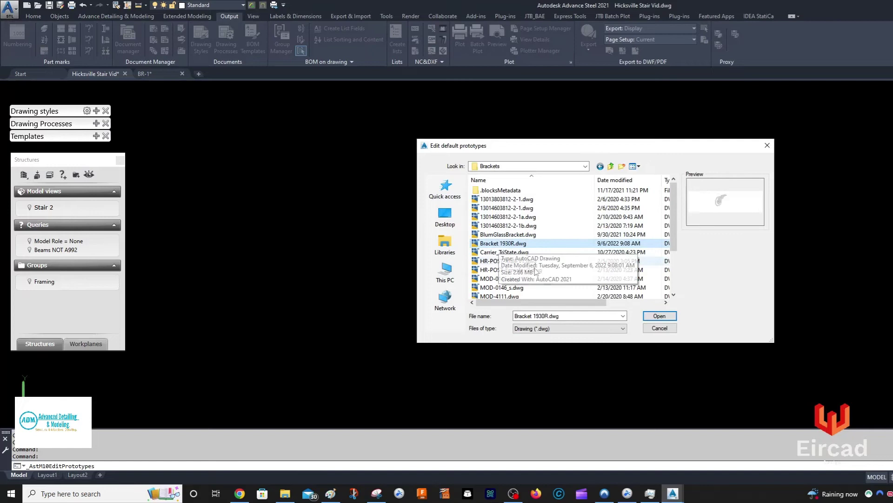
{"action": "left_click", "coordinate": [660, 316]}
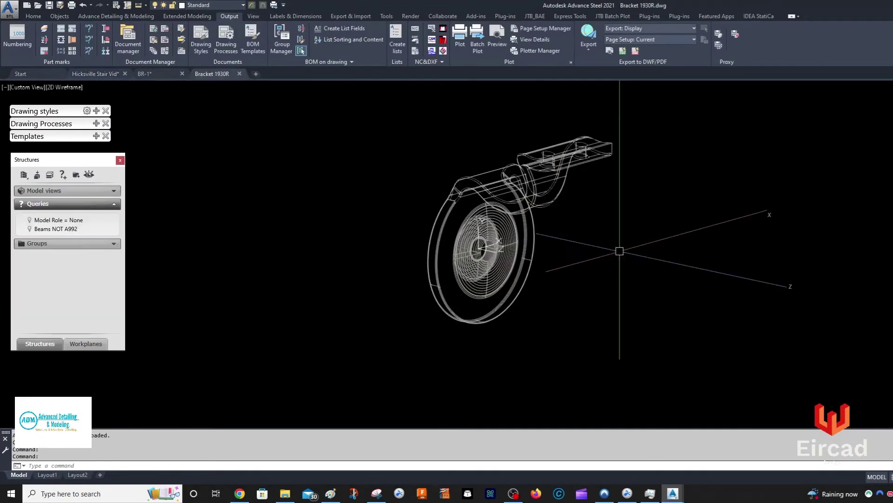
Step: Examine the bracket solid in Bracket 1930R and turn the model to its straight Back view
{"action": "middle_click_drag", "start_coordinate": [615, 250], "coordinate": [678, 257]}
{"action": "left_click", "coordinate": [641, 165]}
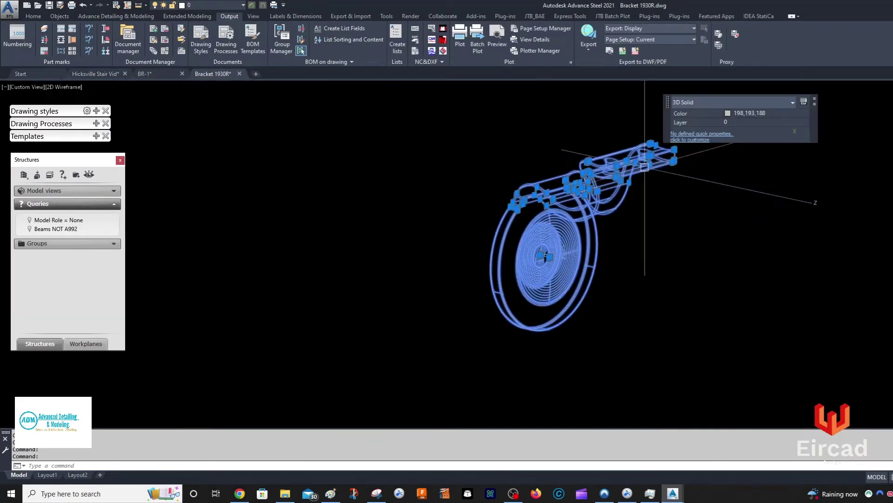
{"action": "key", "text": "Escape"}
{"action": "scroll", "coordinate": [698, 194], "scroll_direction": "down", "scroll_amount": 4}
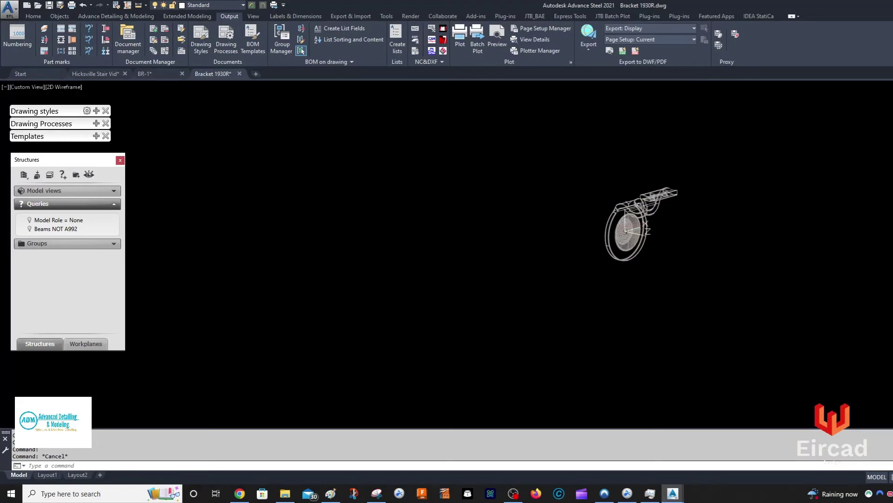
{"action": "left_click", "coordinate": [891, 128]}
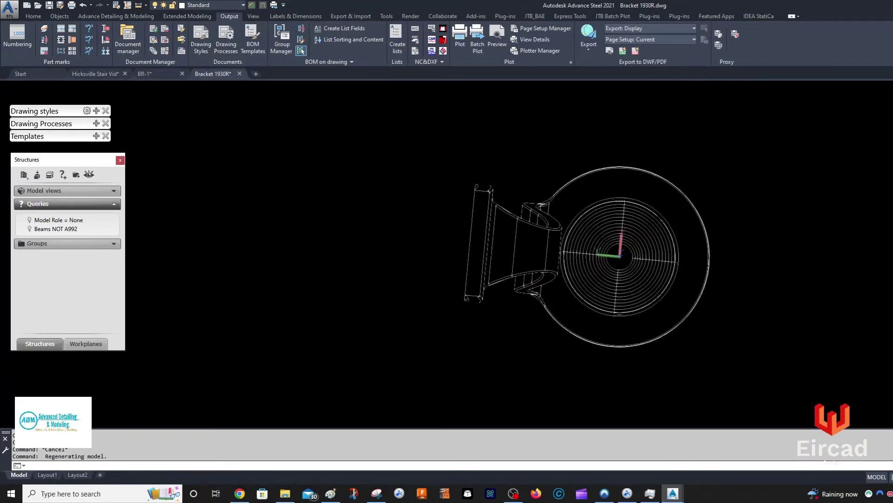
{"action": "middle_click_drag", "start_coordinate": [601, 216], "coordinate": [636, 199]}
{"action": "scroll", "coordinate": [641, 214], "scroll_direction": "down", "scroll_amount": 2}
{"action": "scroll", "coordinate": [589, 230], "scroll_direction": "down", "scroll_amount": 2}
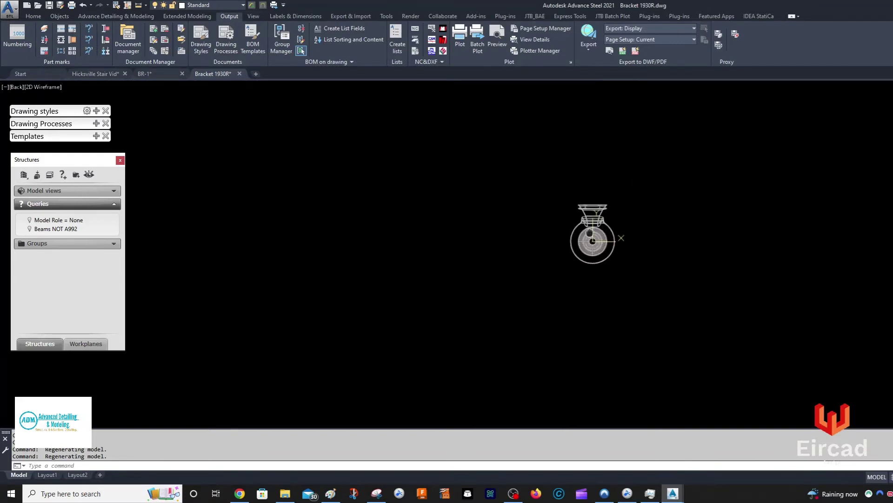
Step: Return to BR-1 and check the line display settings of the special part in the isometric view
{"action": "left_click", "coordinate": [156, 73]}
{"action": "scroll", "coordinate": [532, 249], "scroll_direction": "up", "scroll_amount": 4}
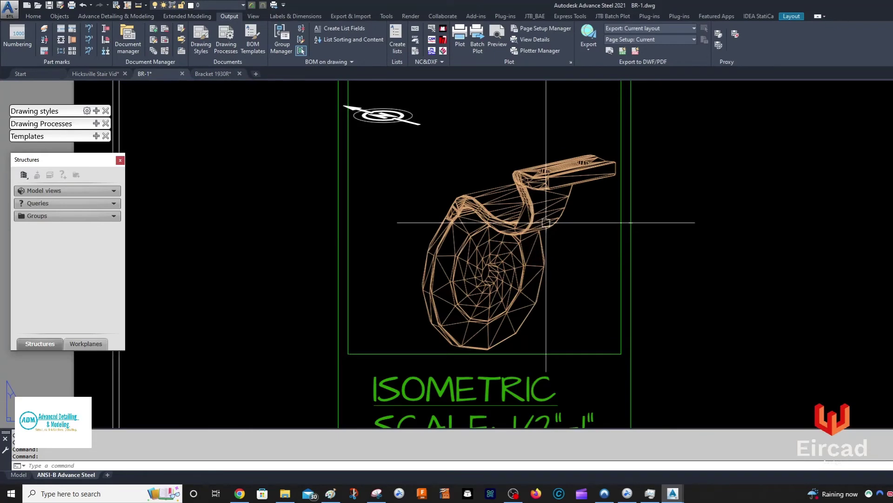
{"action": "double_click", "coordinate": [546, 222]}
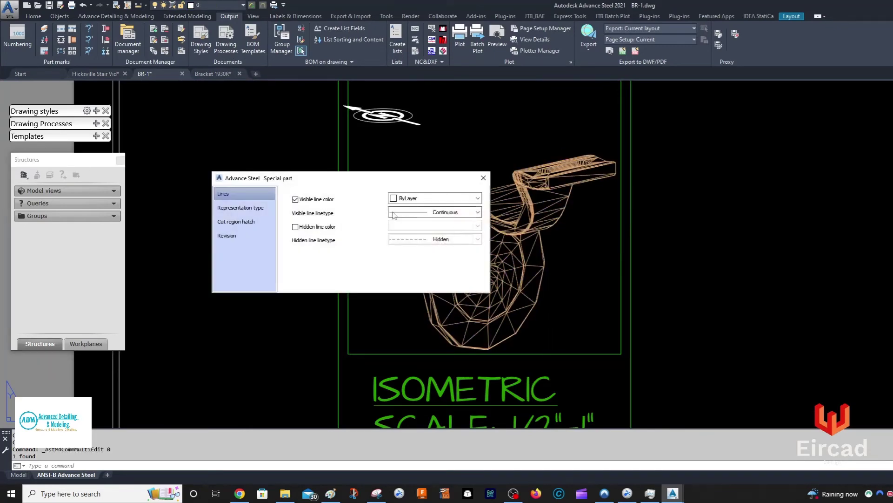
{"action": "left_click", "coordinate": [317, 226]}
{"action": "left_click", "coordinate": [483, 178]}
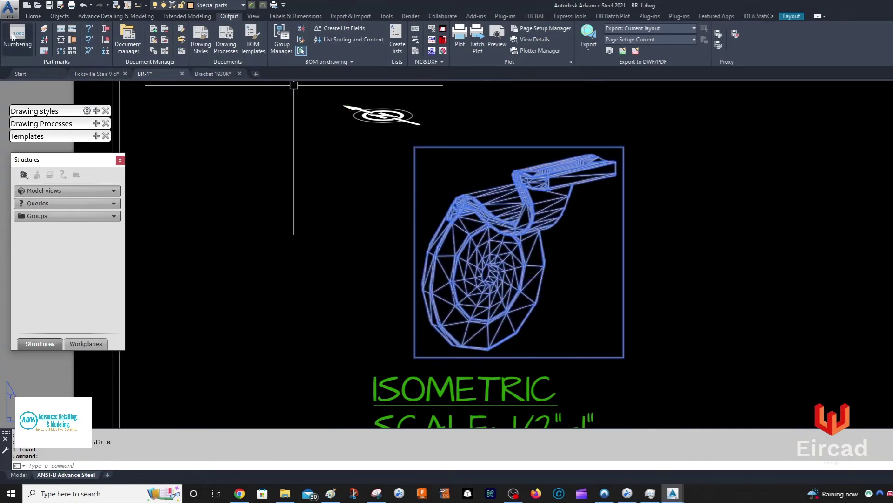
Step: Update the isometric detail so its special part is redrawn with the current line display settings
{"action": "left_click", "coordinate": [295, 16]}
{"action": "left_click", "coordinate": [33, 50]}
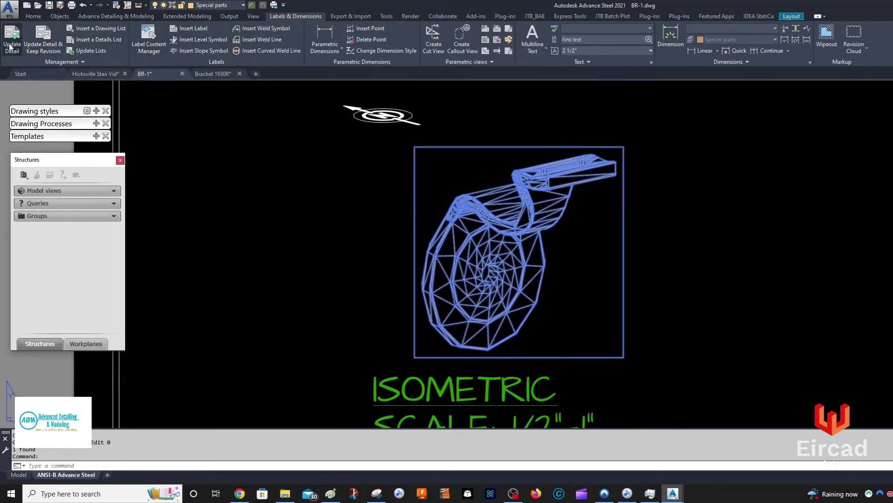
{"action": "scroll", "coordinate": [550, 197], "scroll_direction": "up", "scroll_amount": 5}
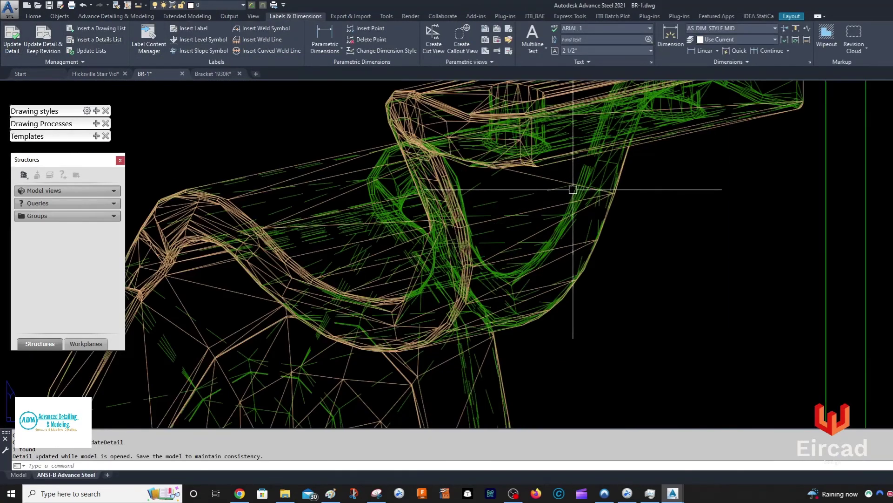
Step: Check the special part's visible and hidden line settings and look up the color index of its layer
{"action": "double_click", "coordinate": [573, 196]}
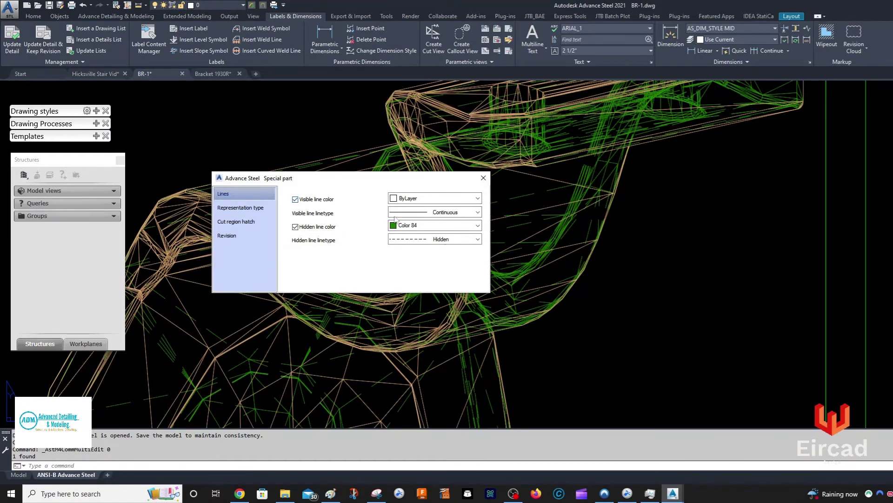
{"action": "left_click", "coordinate": [483, 178]}
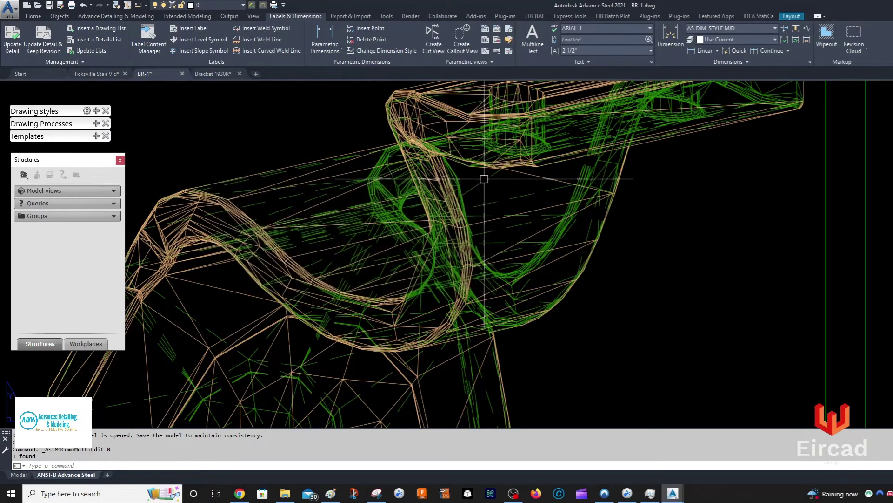
{"action": "left_click", "coordinate": [227, 5]}
{"action": "left_click", "coordinate": [193, 128]}
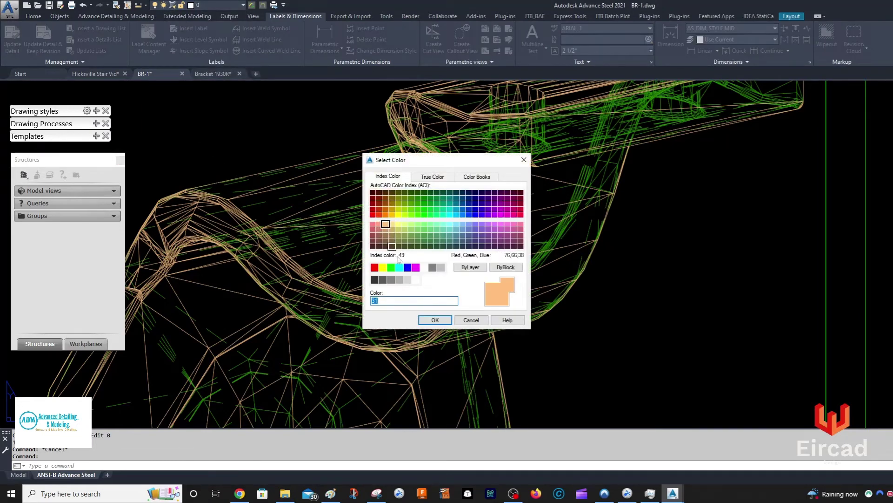
{"action": "left_click", "coordinate": [523, 161]}
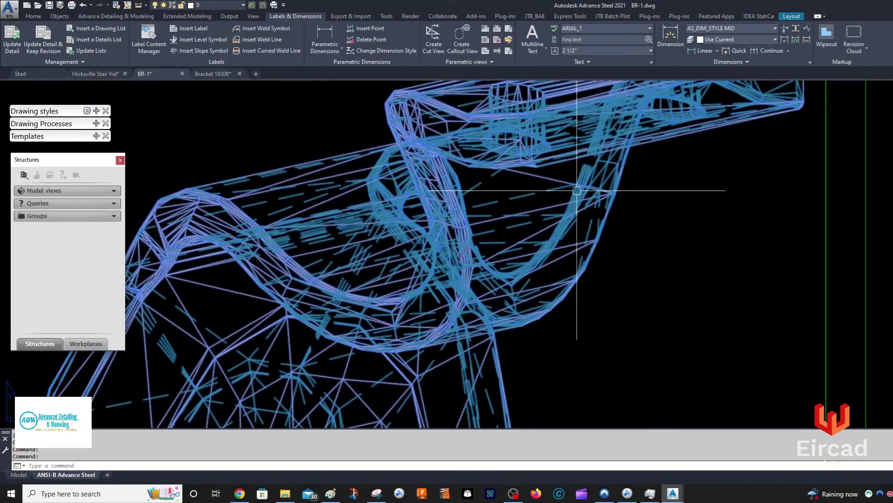
{"action": "scroll", "coordinate": [579, 198], "scroll_direction": "down", "scroll_amount": 10}
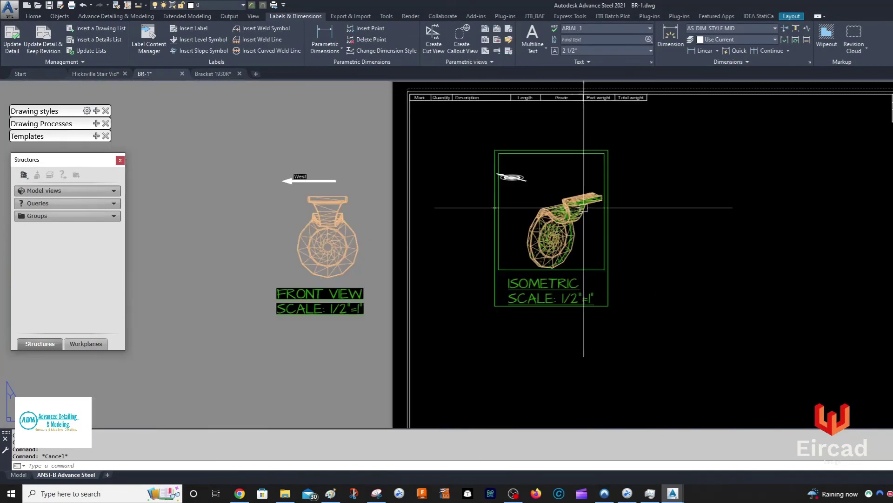
Step: Turn off the hidden line color for the special part in the isometric view
{"action": "double_click", "coordinate": [538, 238]}
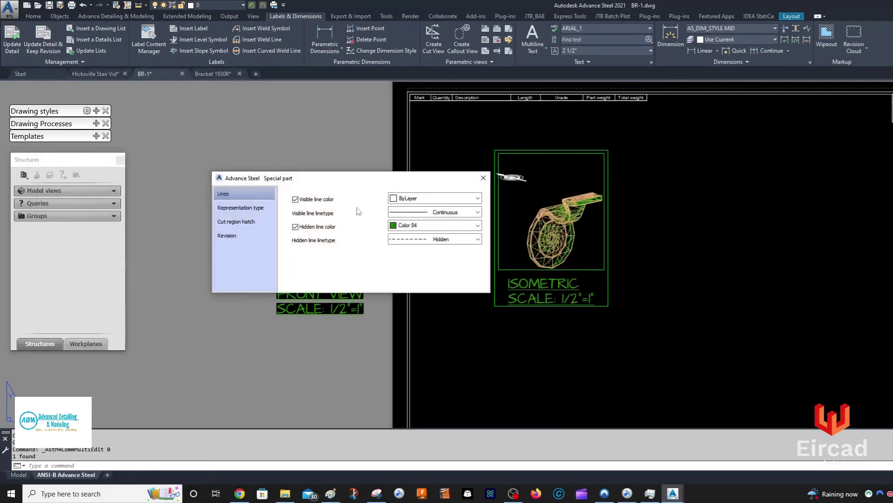
{"action": "left_click", "coordinate": [311, 228]}
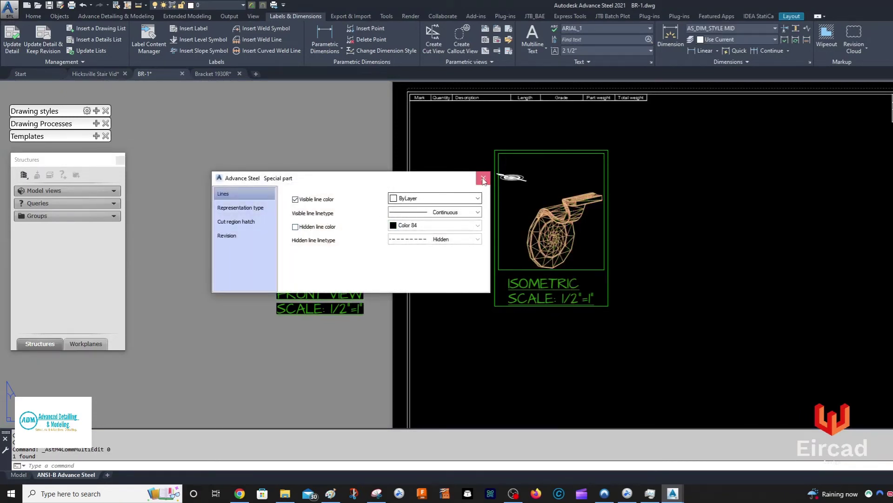
{"action": "left_click", "coordinate": [483, 178]}
Step: In Bracket 1930R, start a Flatshot inserted as a new block and set its foreground lines to color 31
{"action": "left_click", "coordinate": [212, 73]}
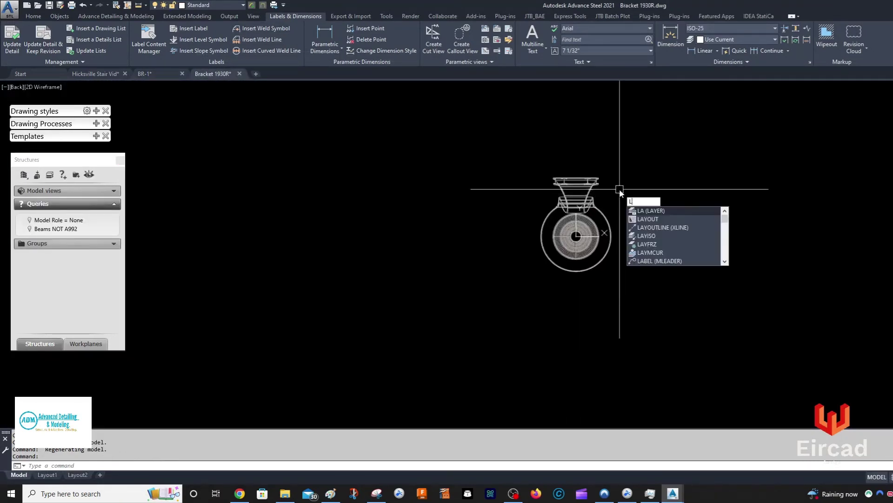
{"action": "key", "text": "BackSpace"}
{"action": "key", "text": "BackSpace"}
{"action": "type", "text": "FLATSH"}
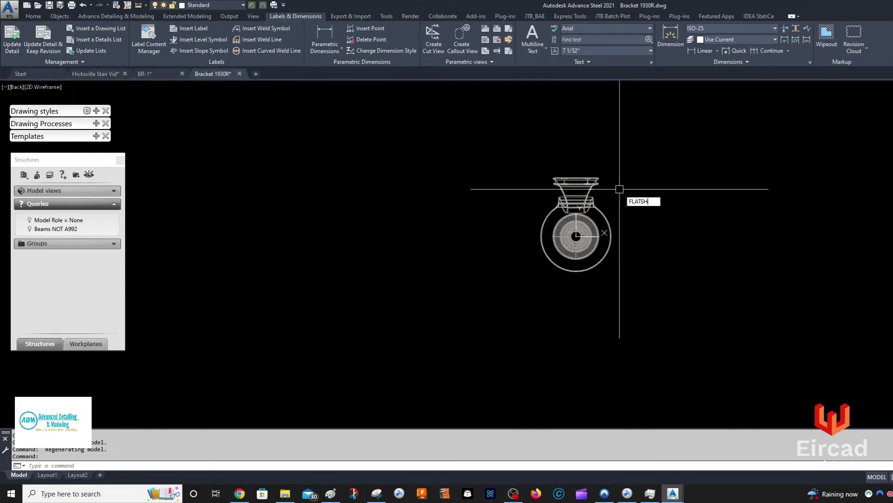
{"action": "type", "text": "OT"}
{"action": "key", "text": "Return"}
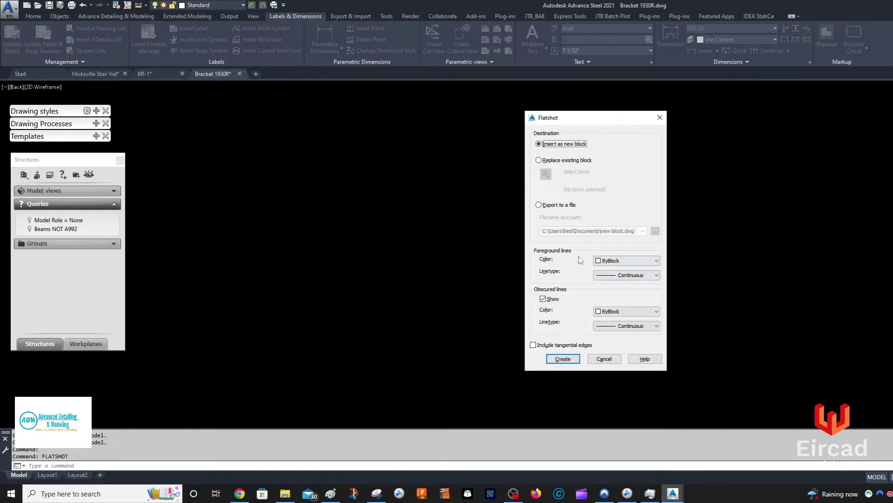
{"action": "left_click", "coordinate": [653, 263]}
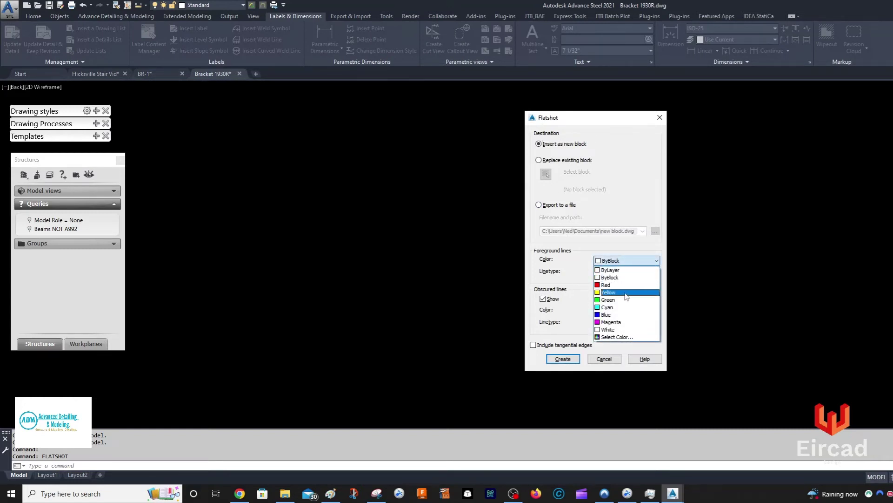
{"action": "left_click", "coordinate": [623, 338]}
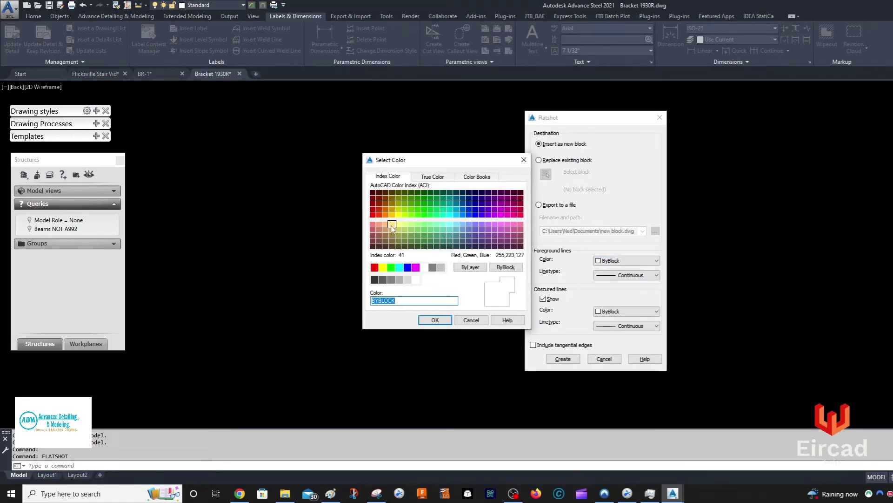
{"action": "left_click", "coordinate": [386, 225]}
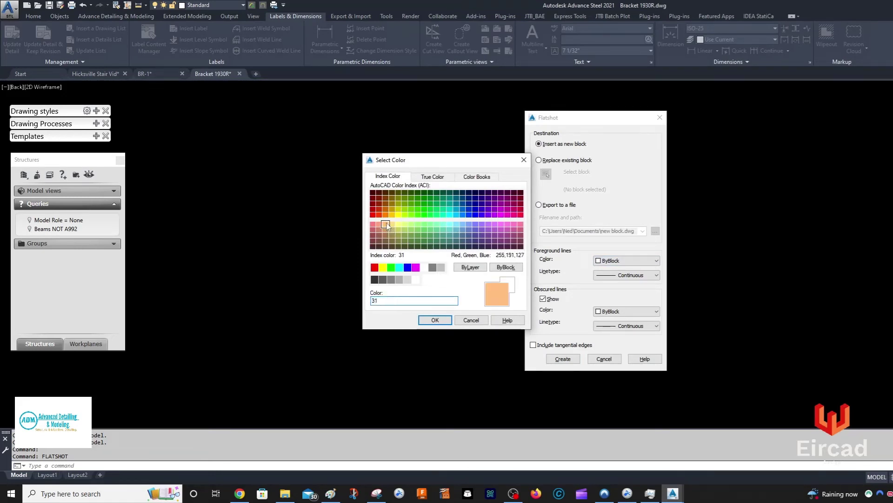
{"action": "left_click", "coordinate": [437, 320]}
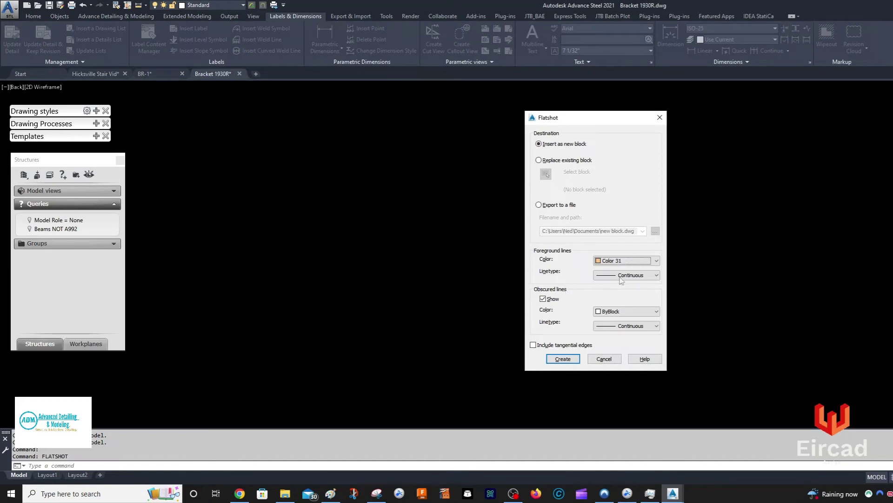
Step: Set the Flatshot's obscured lines to color 84
{"action": "left_click", "coordinate": [642, 313]}
{"action": "left_click", "coordinate": [643, 312]}
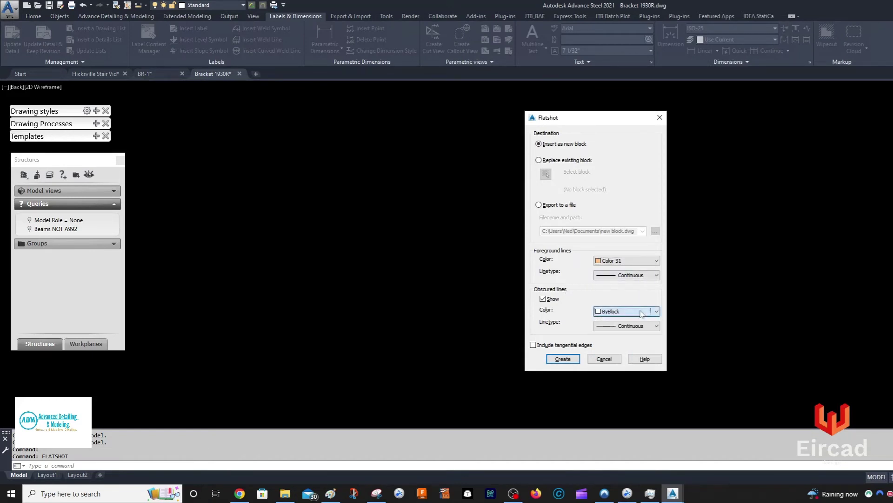
{"action": "left_click", "coordinate": [641, 326]}
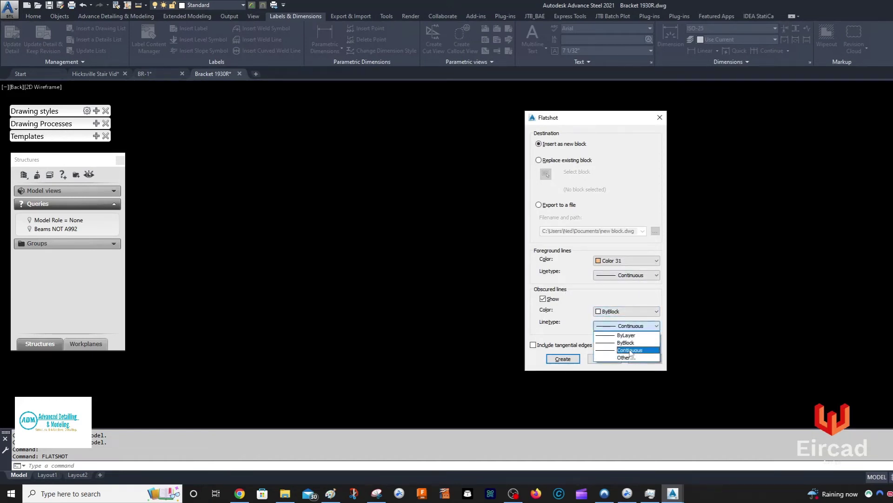
{"action": "left_click", "coordinate": [643, 324]}
{"action": "left_click", "coordinate": [644, 312]}
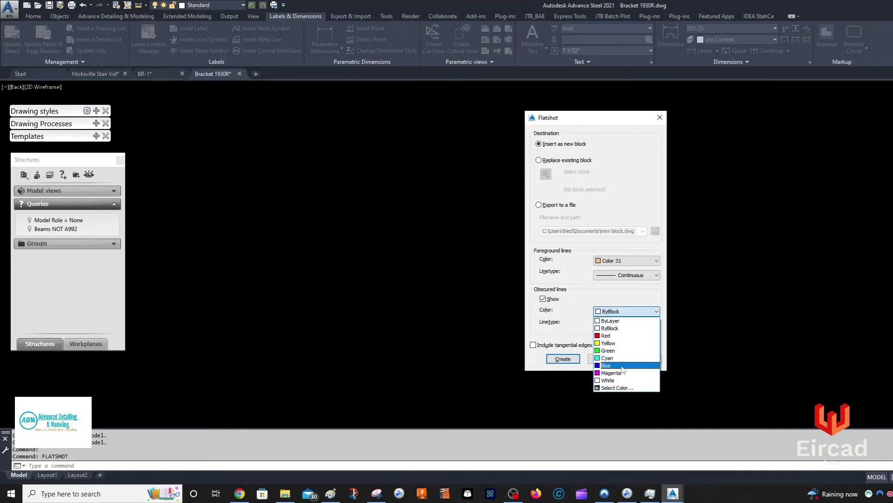
{"action": "left_click", "coordinate": [618, 387]}
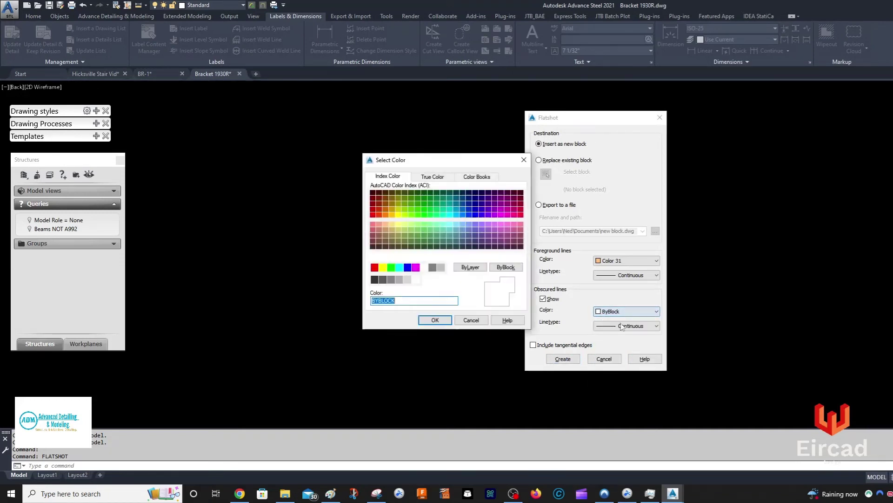
{"action": "left_click", "coordinate": [418, 205]}
{"action": "left_click", "coordinate": [435, 320]}
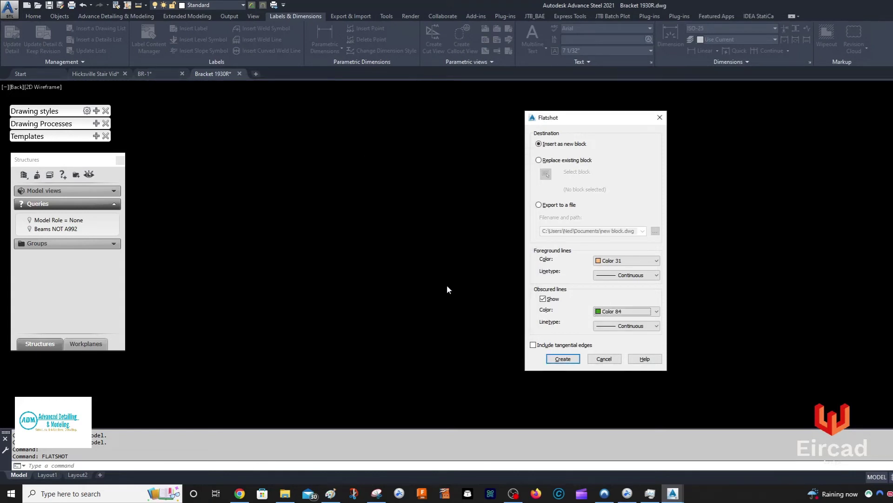
Step: Load the ACAD_ISO03W100 dashed linetype and assign it to the Flatshot's obscured lines
{"action": "left_click", "coordinate": [608, 327]}
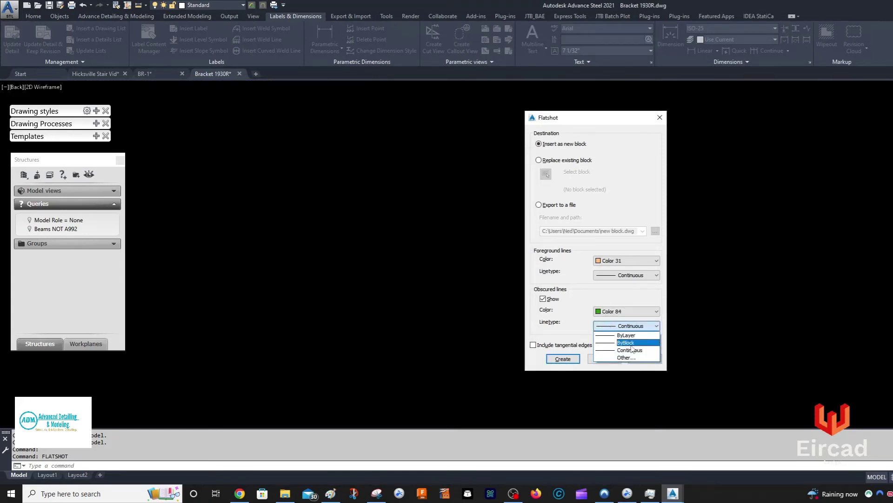
{"action": "left_click", "coordinate": [625, 359]}
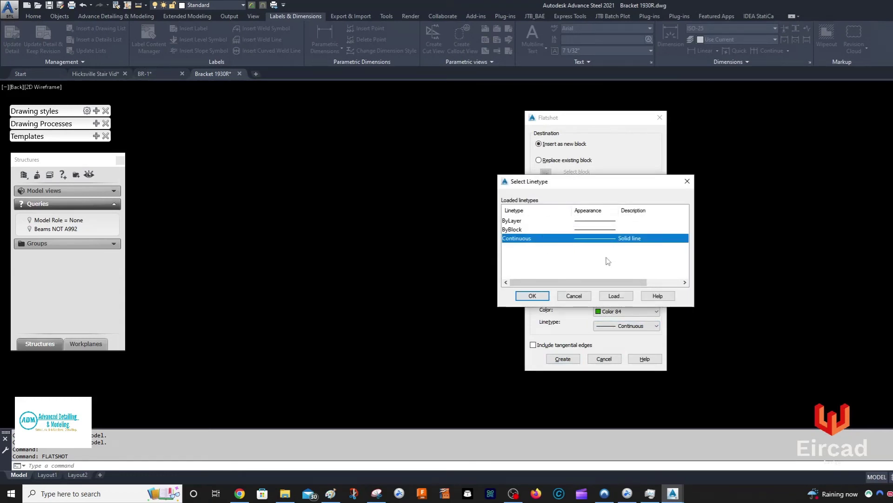
{"action": "left_click", "coordinate": [625, 295]}
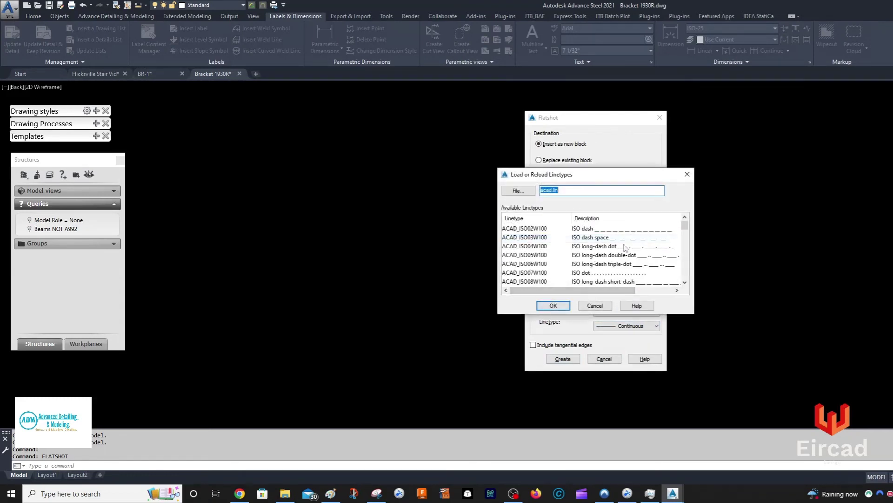
{"action": "left_click", "coordinate": [594, 239]}
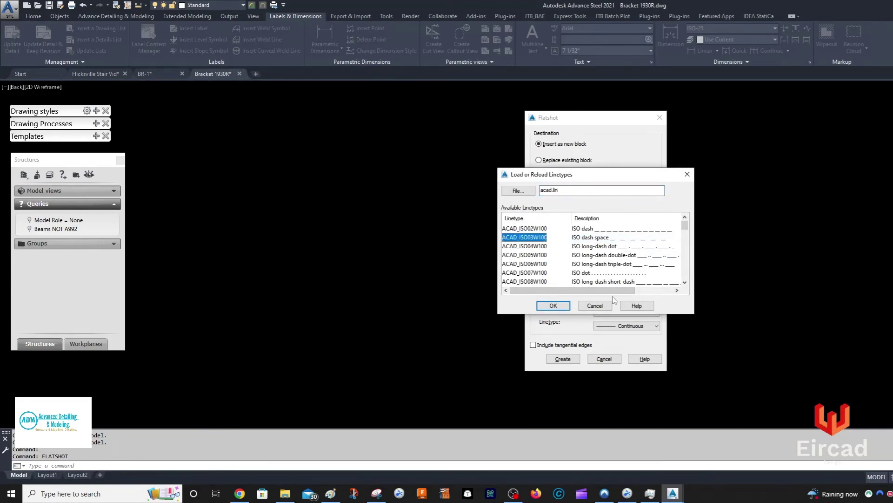
{"action": "left_click", "coordinate": [564, 307]}
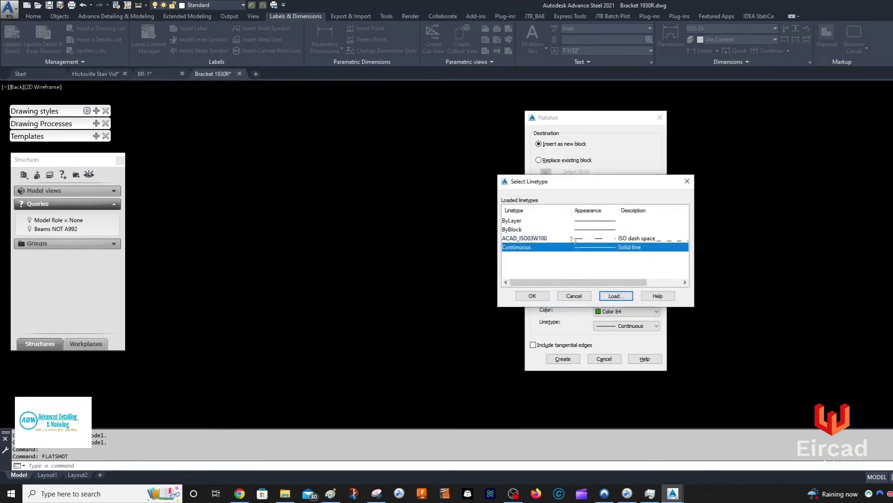
{"action": "left_click", "coordinate": [573, 238]}
{"action": "left_click", "coordinate": [539, 297]}
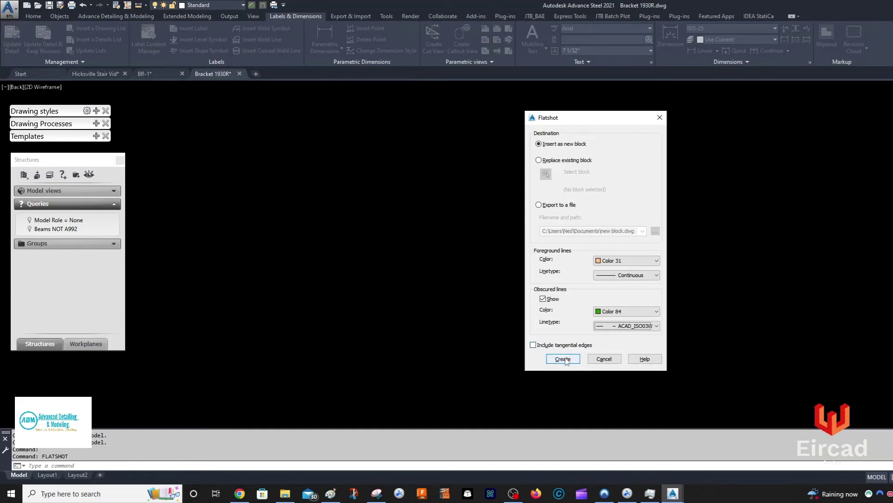
Step: Create the Flatshot block beside the bracket solid at a uniform scale of .5 and without rotation
{"action": "left_click", "coordinate": [564, 359]}
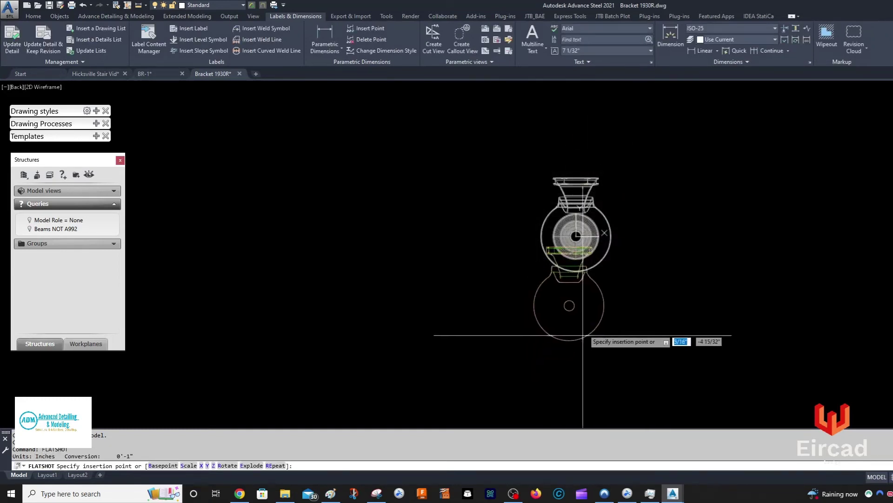
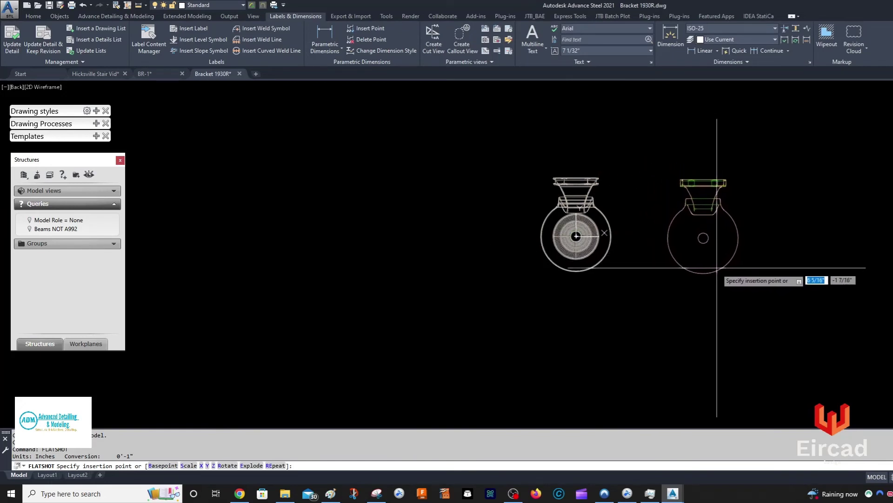
{"action": "left_click", "coordinate": [717, 268]}
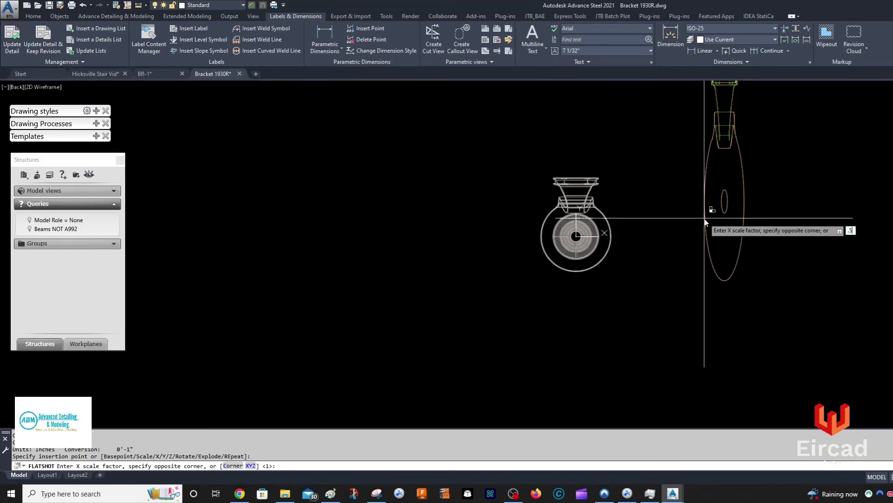
{"action": "key", "text": "Return"}
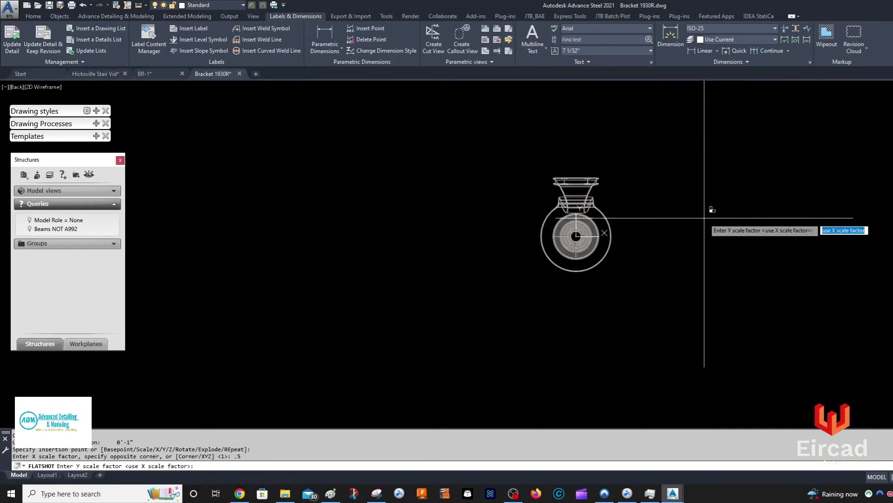
{"action": "key", "text": "Return"}
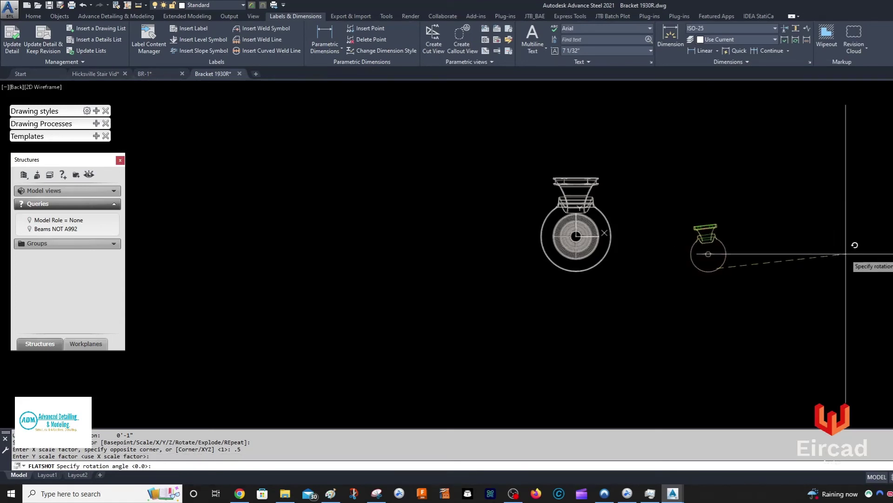
{"action": "left_click", "coordinate": [844, 268]}
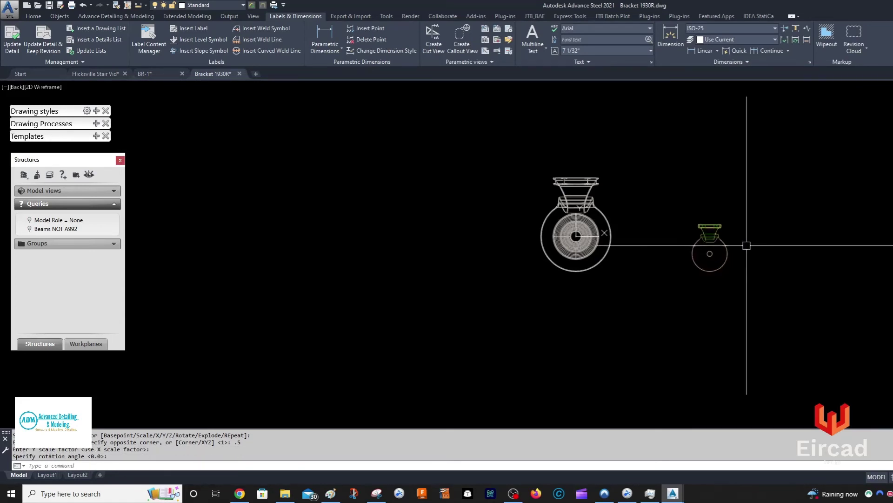
Step: Copy the half-scale Flatshot block to the clipboard, using the centre of its small hole as the base point
{"action": "scroll", "coordinate": [731, 251], "scroll_direction": "up", "scroll_amount": 4}
{"action": "scroll", "coordinate": [707, 245], "scroll_direction": "up", "scroll_amount": 4}
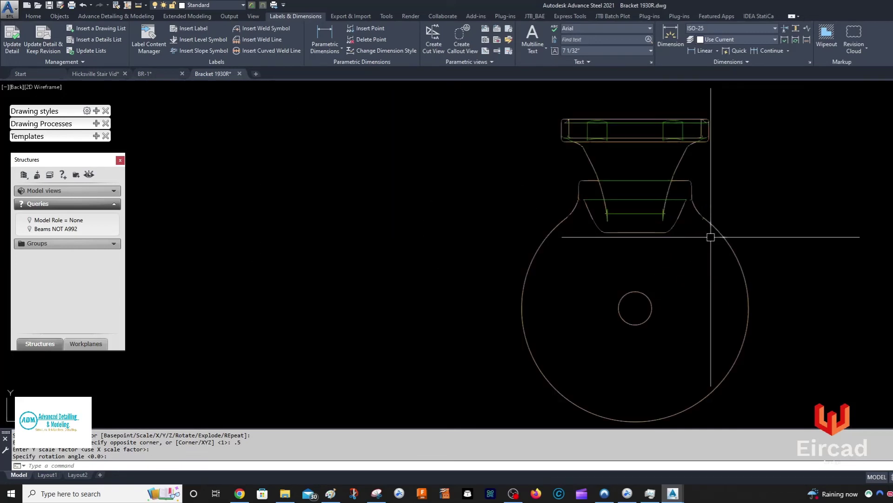
{"action": "scroll", "coordinate": [656, 163], "scroll_direction": "down", "scroll_amount": 6}
{"action": "left_click", "coordinate": [581, 142]}
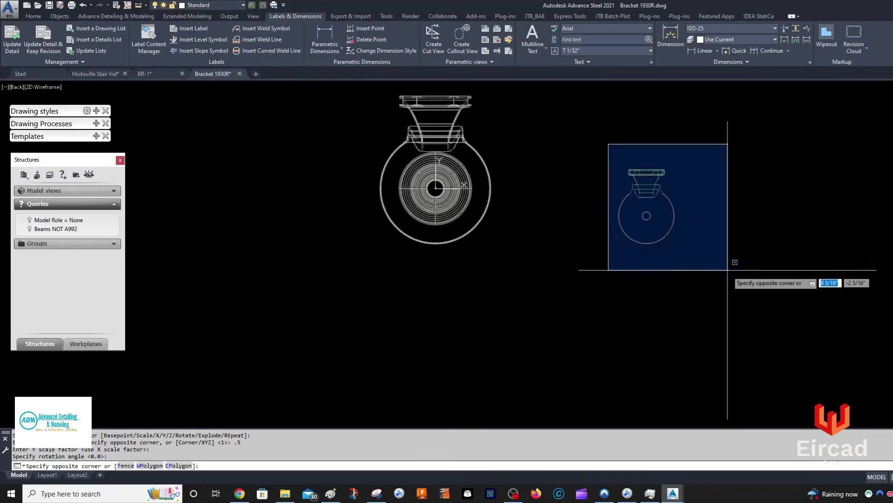
{"action": "left_click", "coordinate": [740, 267]}
{"action": "right_click", "coordinate": [722, 200]}
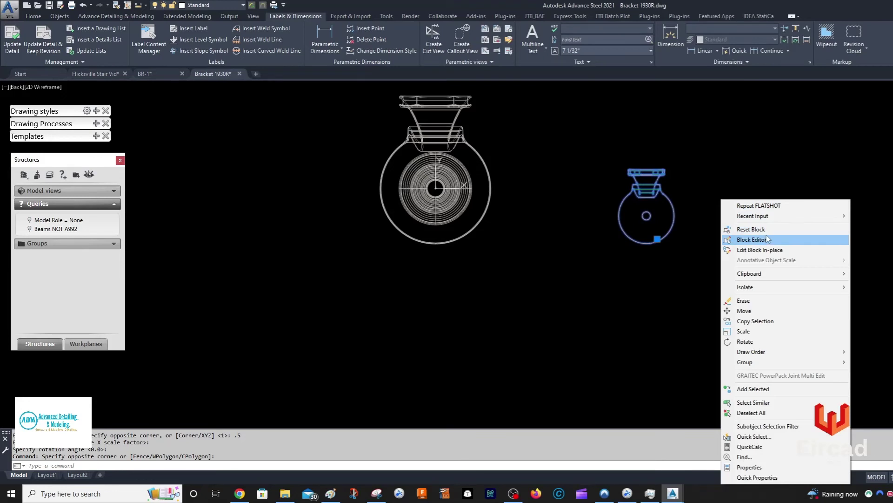
{"action": "mouse_move", "coordinate": [750, 273]}
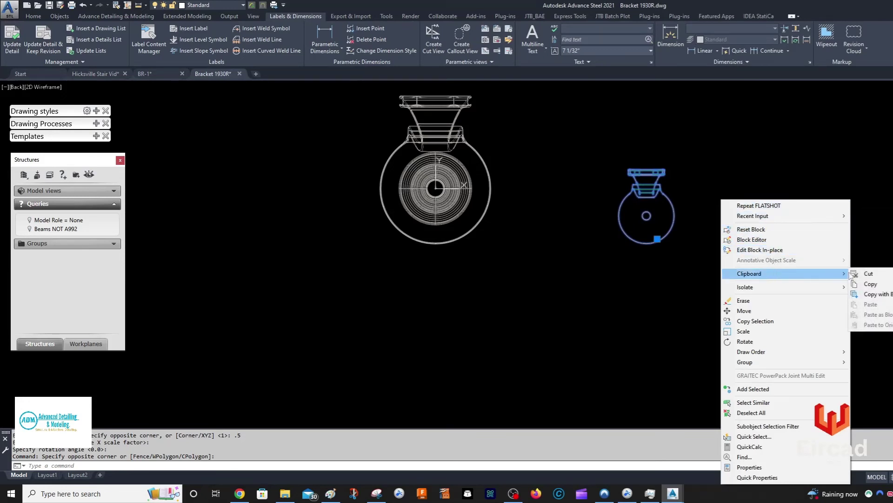
{"action": "left_click", "coordinate": [865, 293]}
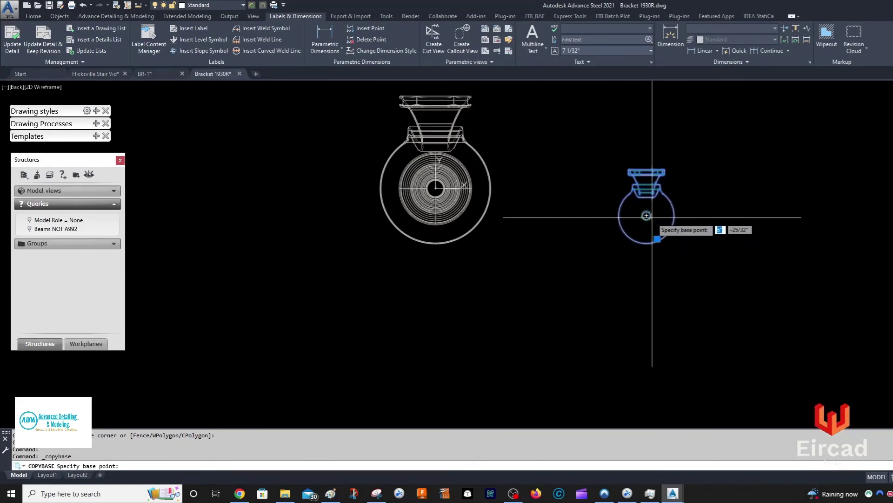
{"action": "left_click", "coordinate": [646, 215]}
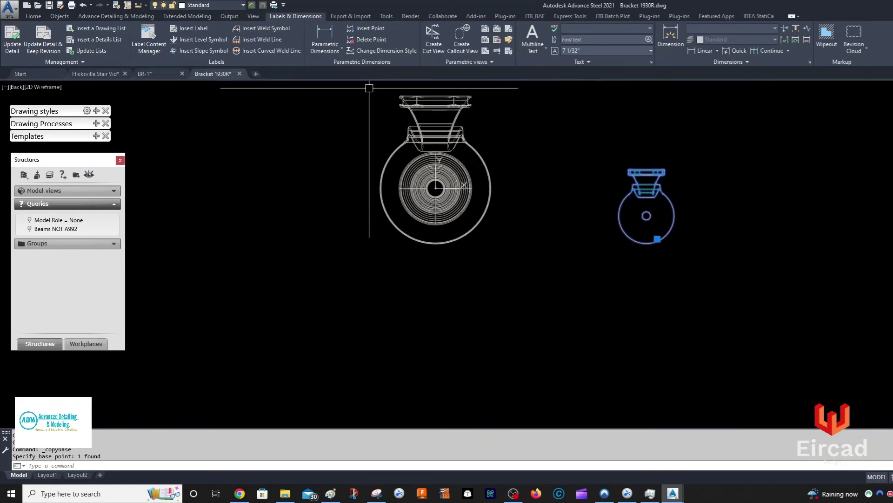
Step: Paste the Flatshot block into the BR-1 sheet, in the empty space beside the isometric view
{"action": "left_click", "coordinate": [154, 71]}
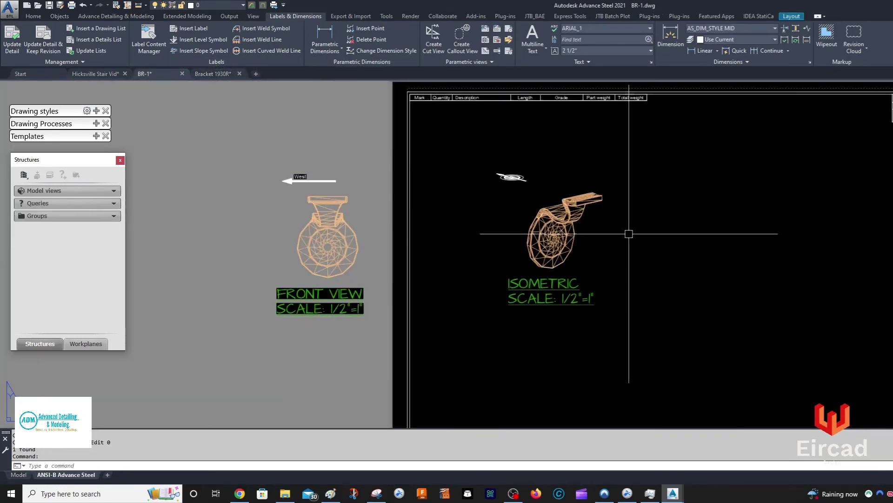
{"action": "key", "text": "ctrl+v"}
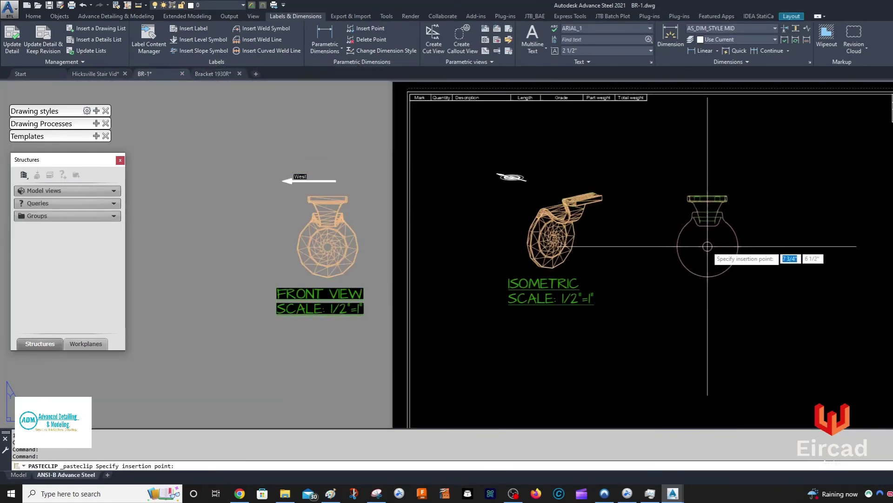
{"action": "left_click", "coordinate": [714, 246]}
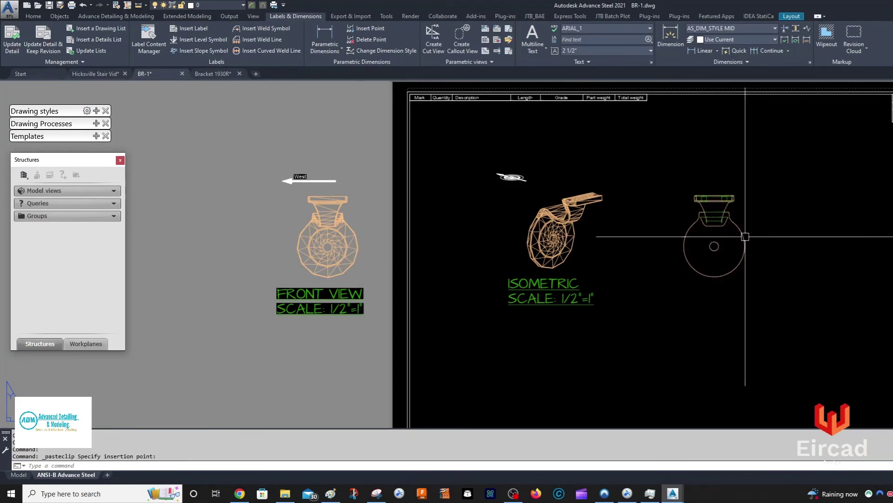
{"action": "scroll", "coordinate": [745, 237], "scroll_direction": "up", "scroll_amount": 4}
{"action": "scroll", "coordinate": [745, 237], "scroll_direction": "down", "scroll_amount": 2}
{"action": "left_click", "coordinate": [325, 36]}
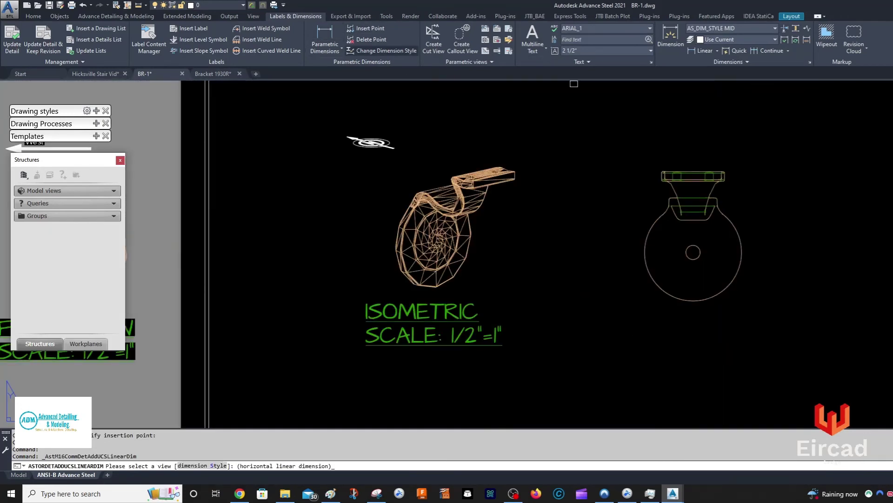
{"action": "left_click", "coordinate": [720, 176]}
{"action": "left_click", "coordinate": [710, 176]}
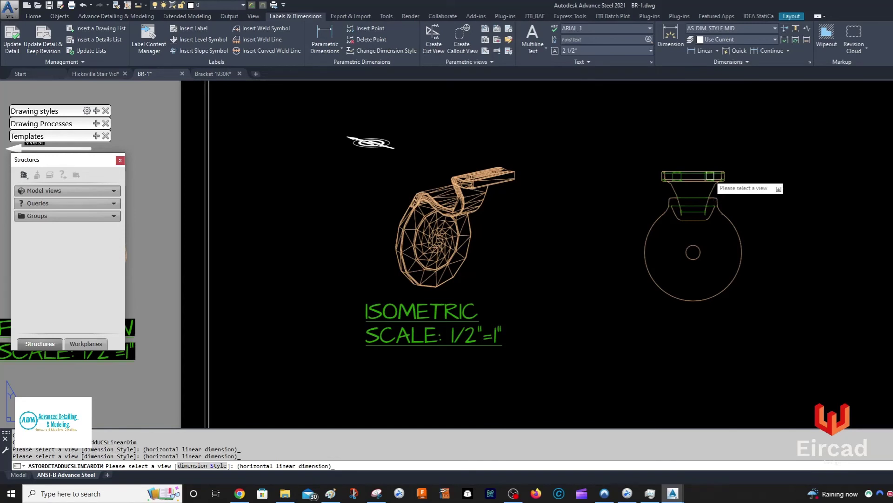
{"action": "key", "text": "Escape"}
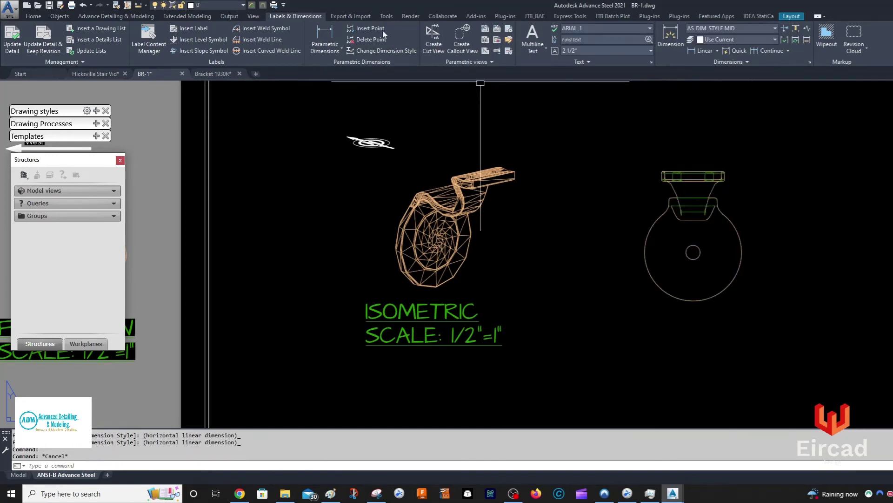
Step: Add a vertical parametric dimension from the flange's upper corner to the hole centre, with its line beside the pasted block
{"action": "left_click", "coordinate": [326, 35]}
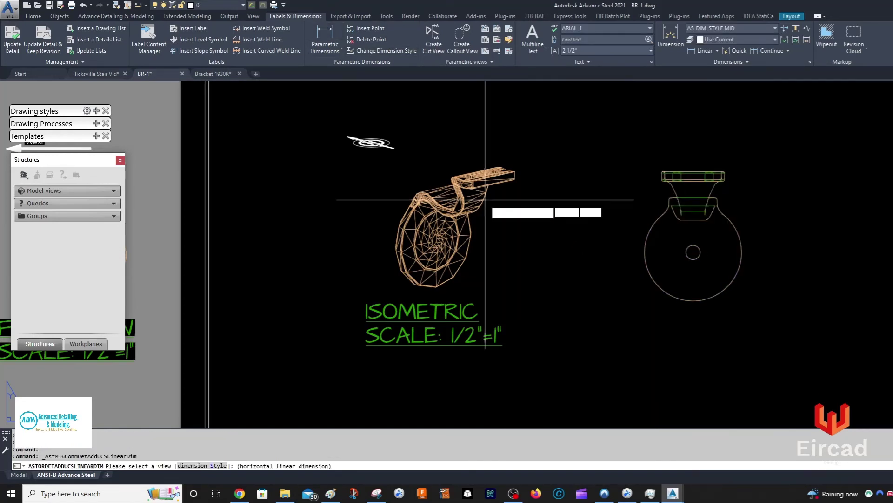
{"action": "left_click", "coordinate": [738, 194]}
{"action": "scroll", "coordinate": [737, 193], "scroll_direction": "up", "scroll_amount": 4}
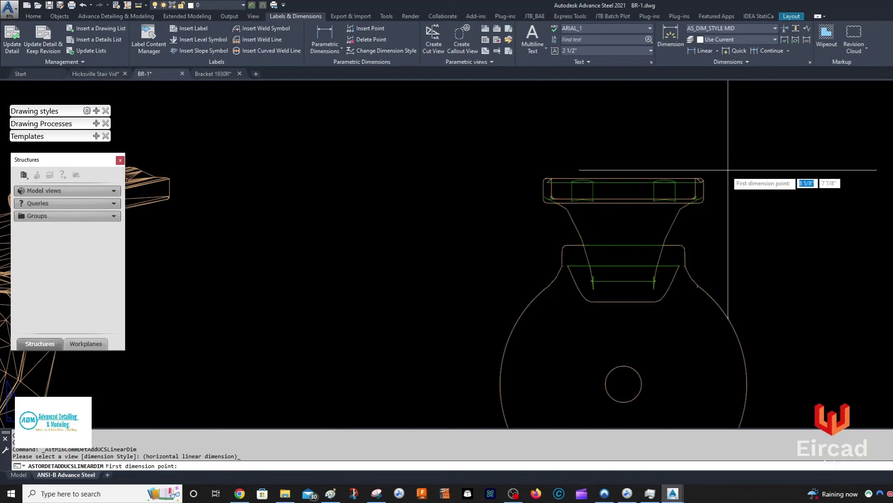
{"action": "left_click", "coordinate": [703, 180]}
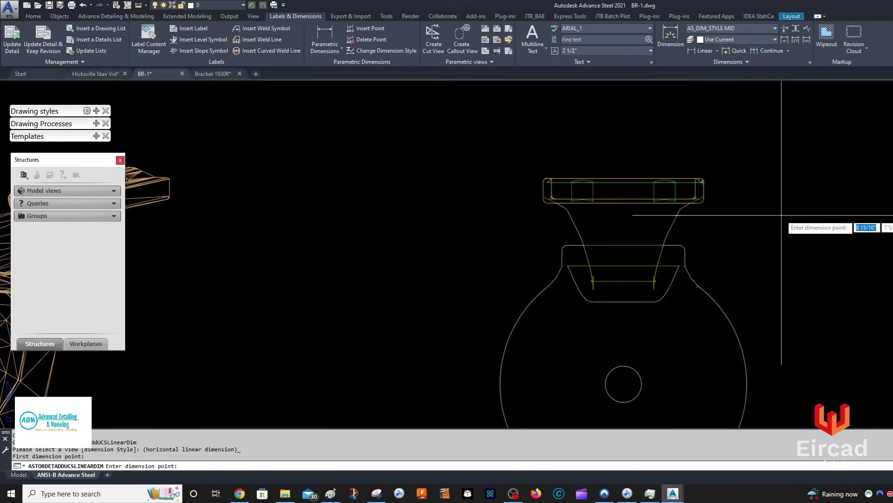
{"action": "left_click", "coordinate": [624, 384]}
{"action": "scroll", "coordinate": [888, 328], "scroll_direction": "down", "scroll_amount": 2}
{"action": "left_click", "coordinate": [892, 330]}
Step: Extend the dimension chain to the bottom of the large circle and finish it with its default dimension properties
{"action": "middle_click_drag", "start_coordinate": [770, 388], "coordinate": [749, 244]}
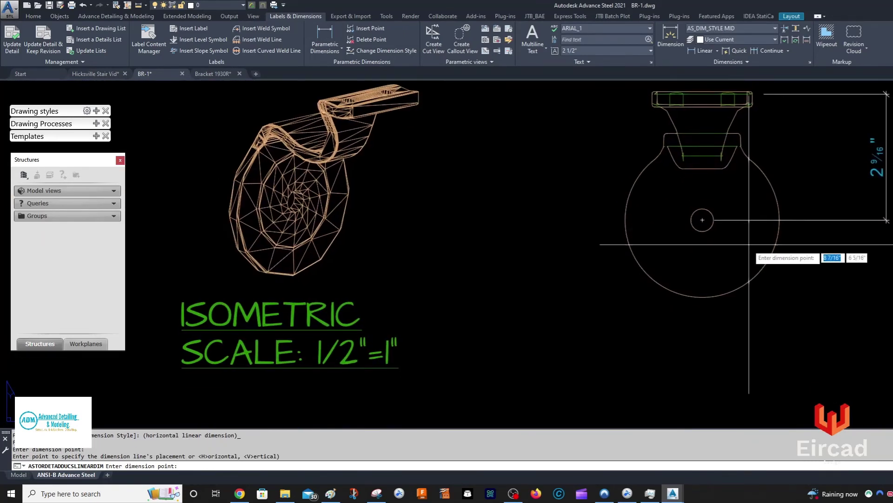
{"action": "left_click", "coordinate": [704, 297]}
{"action": "right_click", "coordinate": [769, 267]}
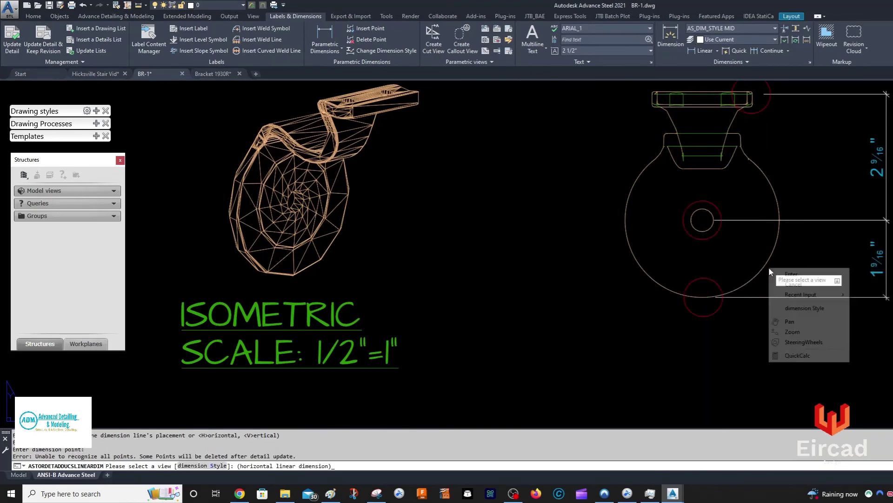
{"action": "left_click", "coordinate": [792, 274]}
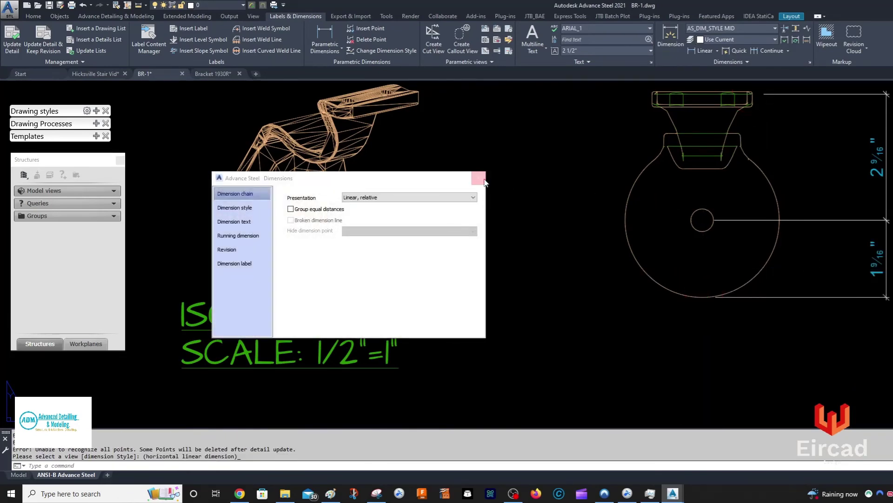
{"action": "left_click", "coordinate": [479, 177]}
{"action": "scroll", "coordinate": [466, 216], "scroll_direction": "down", "scroll_amount": 5}
{"action": "middle_click_drag", "start_coordinate": [466, 217], "coordinate": [468, 211]}
{"action": "scroll", "coordinate": [468, 211], "scroll_direction": "up", "scroll_amount": 3}
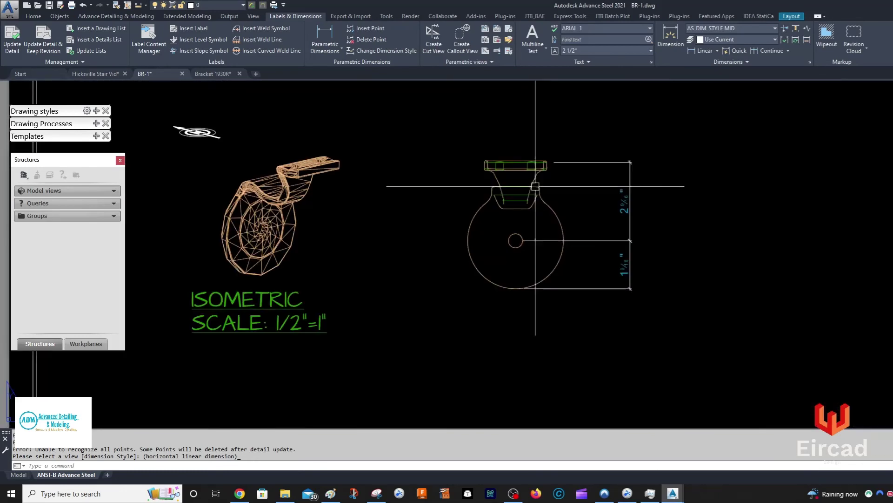
Step: Return to the Bracket 1930R drawing and create another Flatshot as a new block, with tangential edges included
{"action": "left_click", "coordinate": [215, 75]}
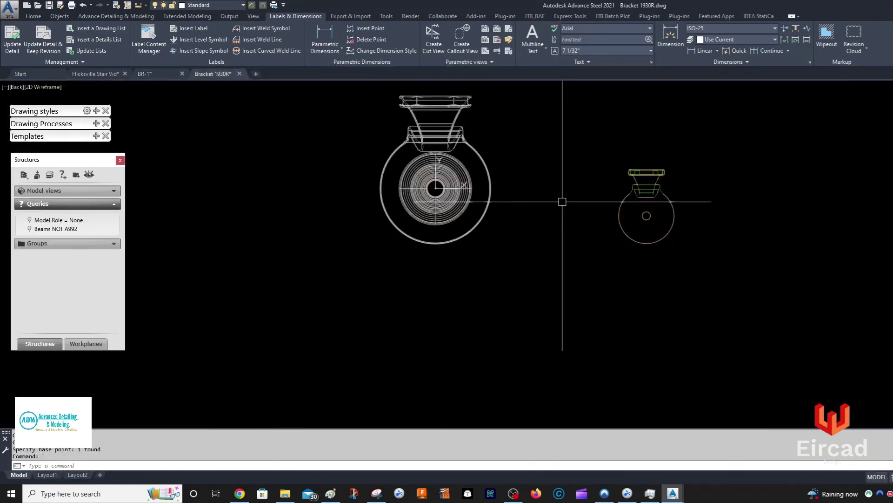
{"action": "scroll", "coordinate": [866, 274], "scroll_direction": "down", "scroll_amount": 5}
{"action": "scroll", "coordinate": [774, 242], "scroll_direction": "up", "scroll_amount": 3}
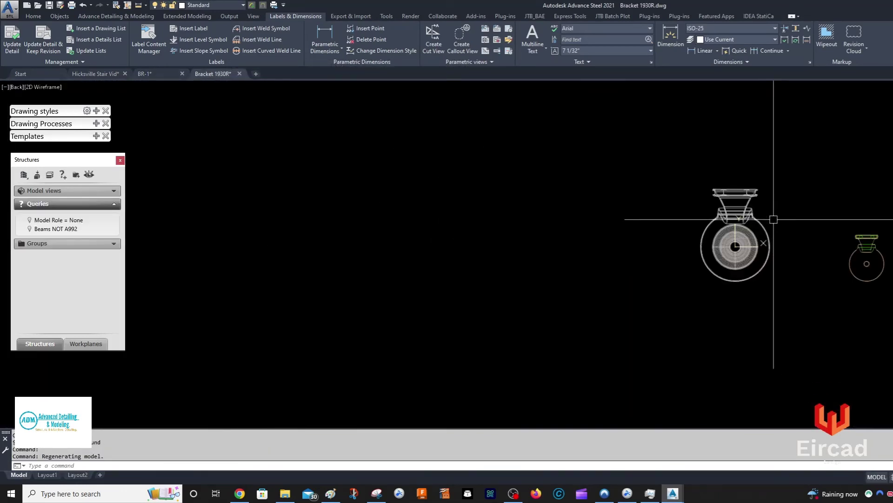
{"action": "right_click", "coordinate": [796, 199]}
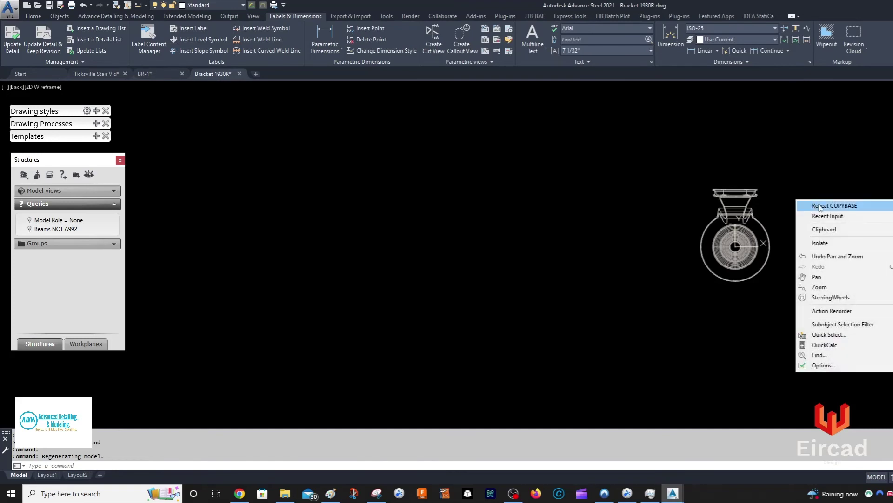
{"action": "left_click", "coordinate": [811, 181]}
{"action": "type", "text": "FL"}
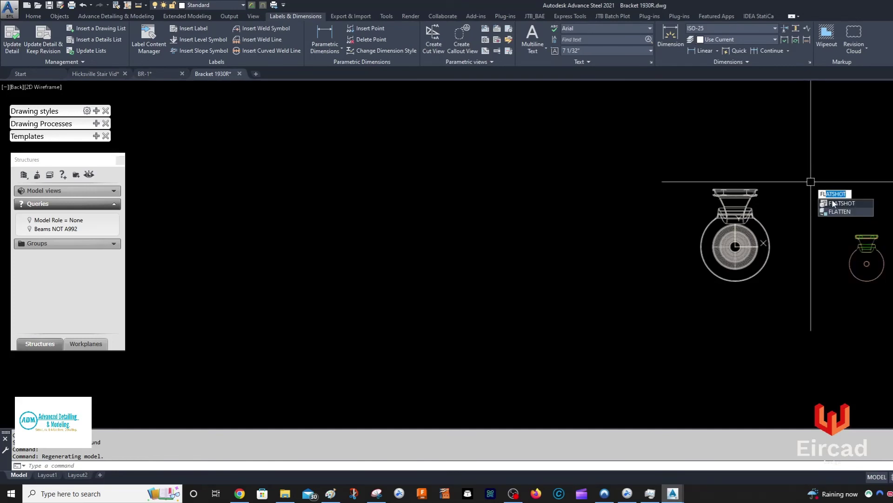
{"action": "left_click", "coordinate": [832, 204]}
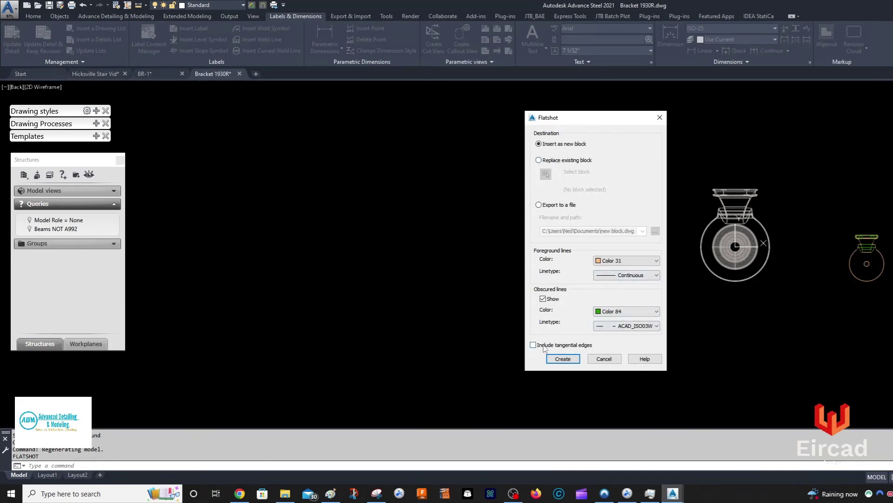
{"action": "left_click", "coordinate": [571, 361]}
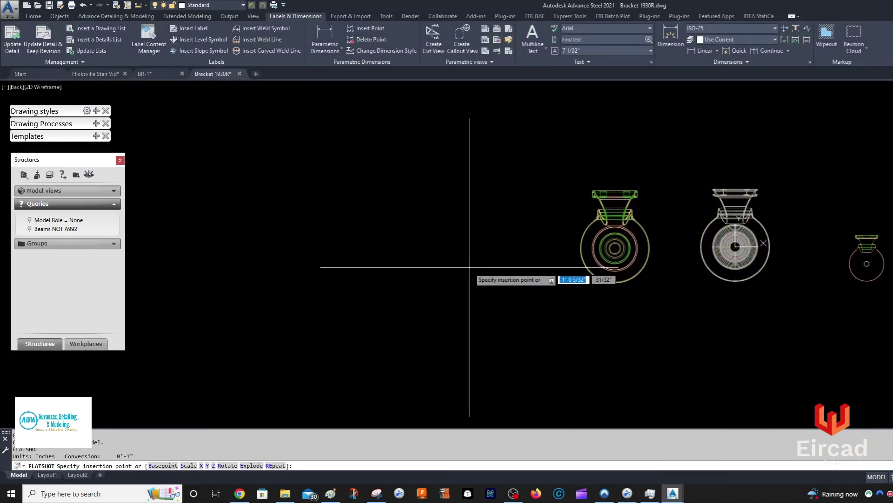
Step: Place the tangential-edge Flatshot block on the free side of the bracket solid at a uniform scale of .5 without rotation
{"action": "left_click", "coordinate": [469, 268]}
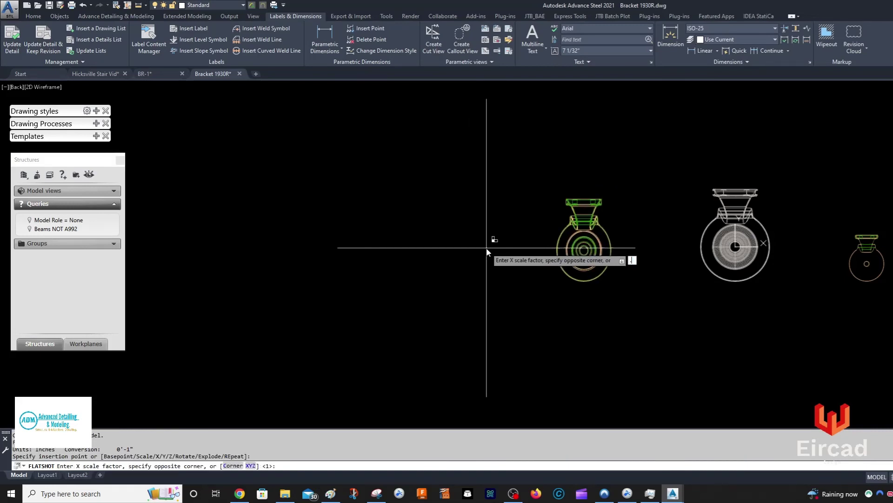
{"action": "key", "text": "Return"}
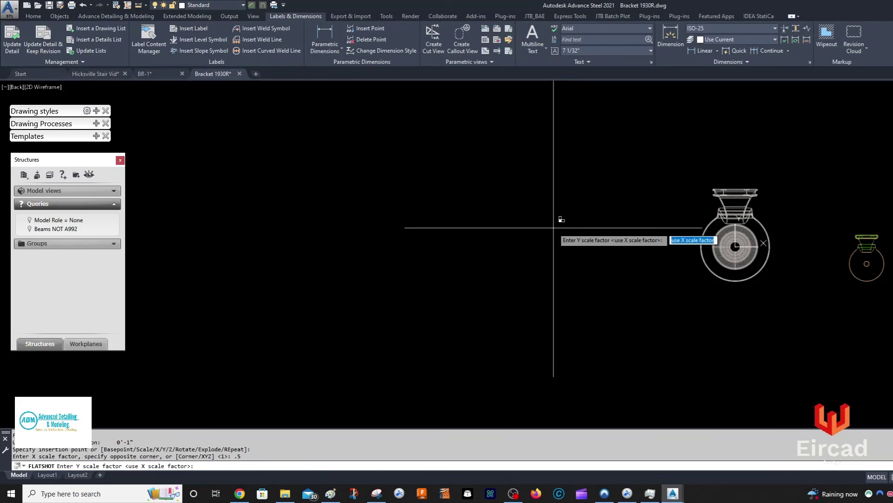
{"action": "key", "text": "Return"}
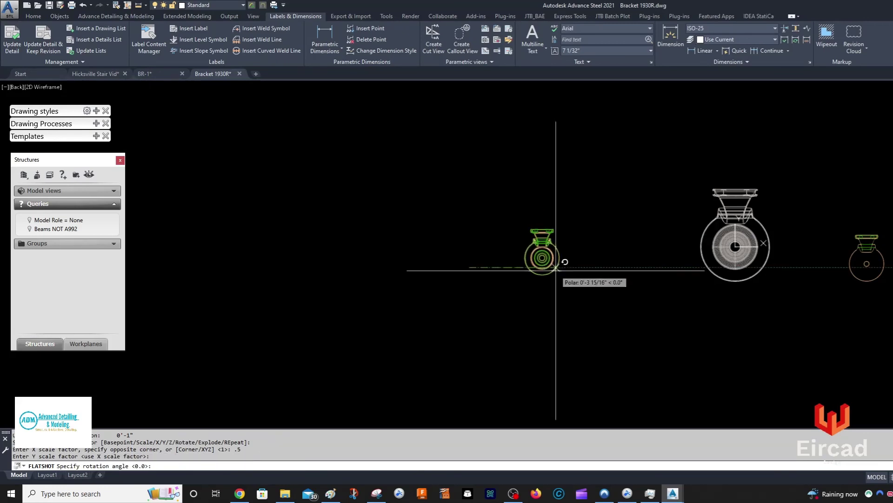
{"action": "key", "text": "Return"}
{"action": "scroll", "coordinate": [535, 253], "scroll_direction": "up", "scroll_amount": 8}
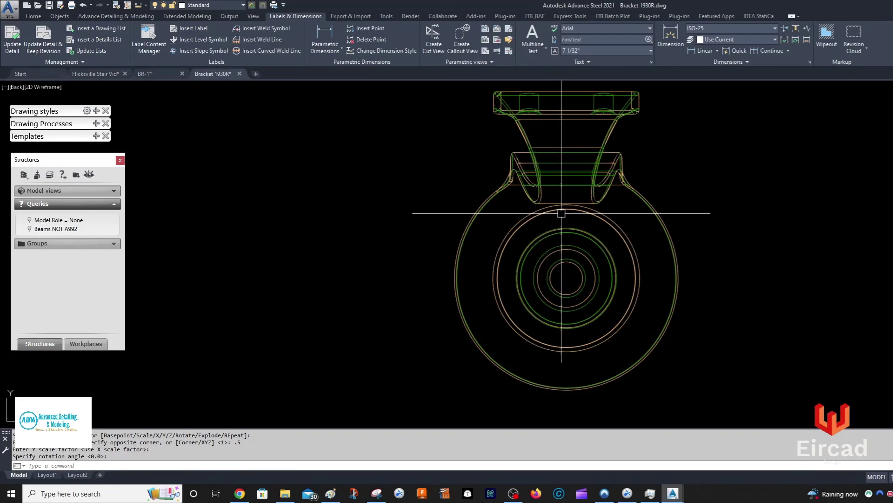
{"action": "scroll", "coordinate": [535, 245], "scroll_direction": "down", "scroll_amount": 4}
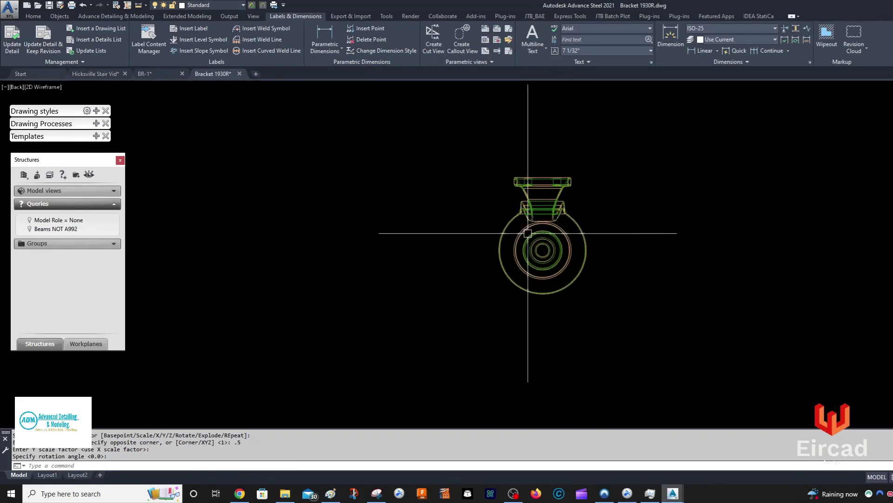
{"action": "scroll", "coordinate": [538, 205], "scroll_direction": "up", "scroll_amount": 6}
{"action": "scroll", "coordinate": [537, 206], "scroll_direction": "down", "scroll_amount": 10}
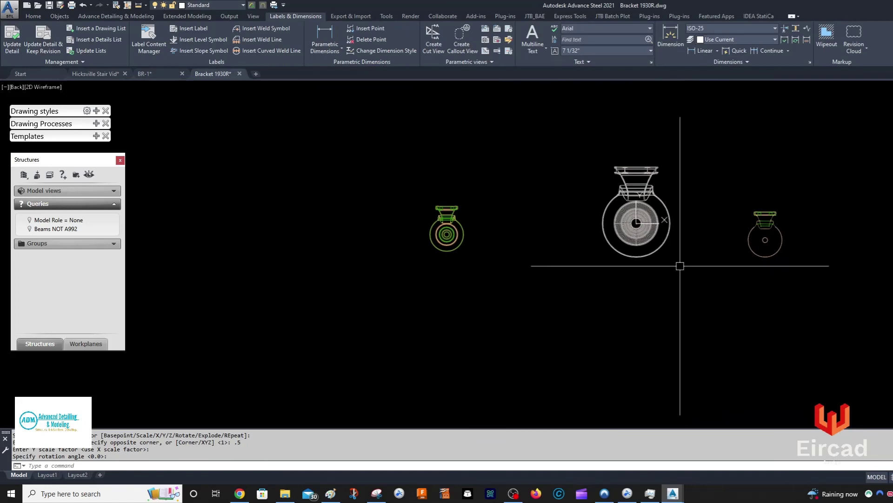
{"action": "right_click", "coordinate": [722, 258]}
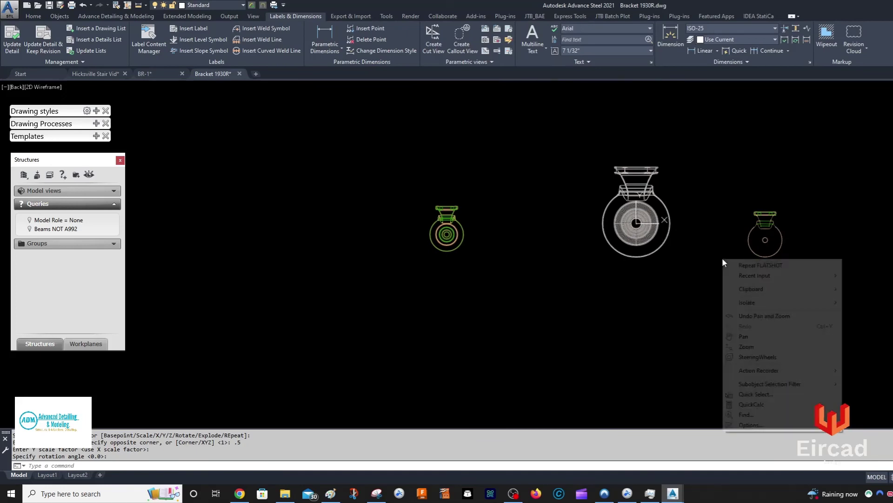
{"action": "left_click", "coordinate": [750, 265]}
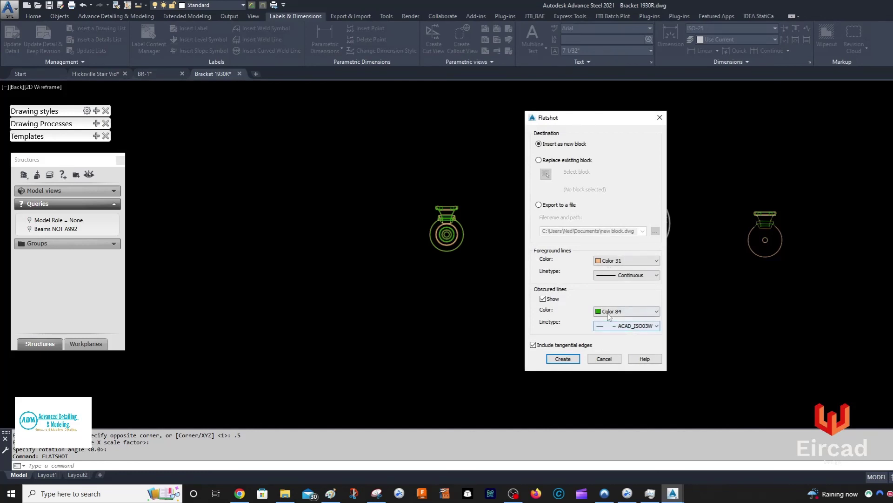
{"action": "key", "text": "Escape"}
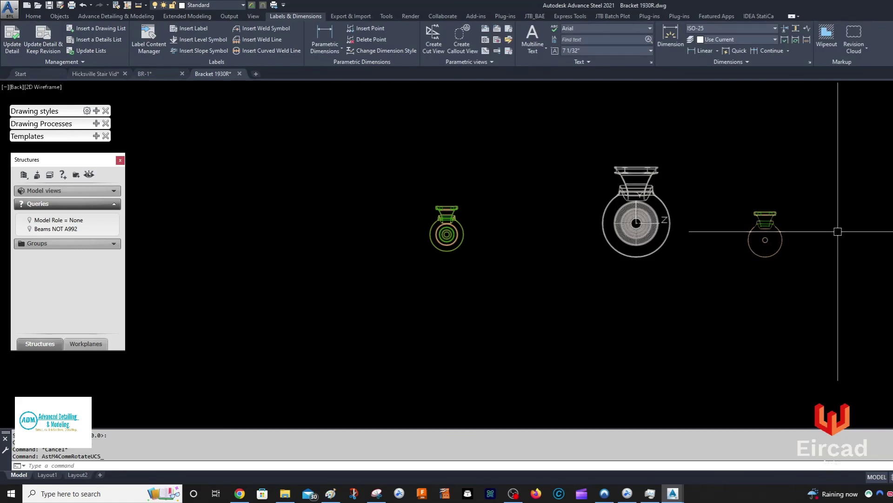
Step: Orient the Bracket 1930R model to its Left side view and create a Flatshot as a new block, with obscured lines hidden
{"action": "middle_click_drag", "start_coordinate": [834, 234], "coordinate": [700, 235], "text": "shift"}
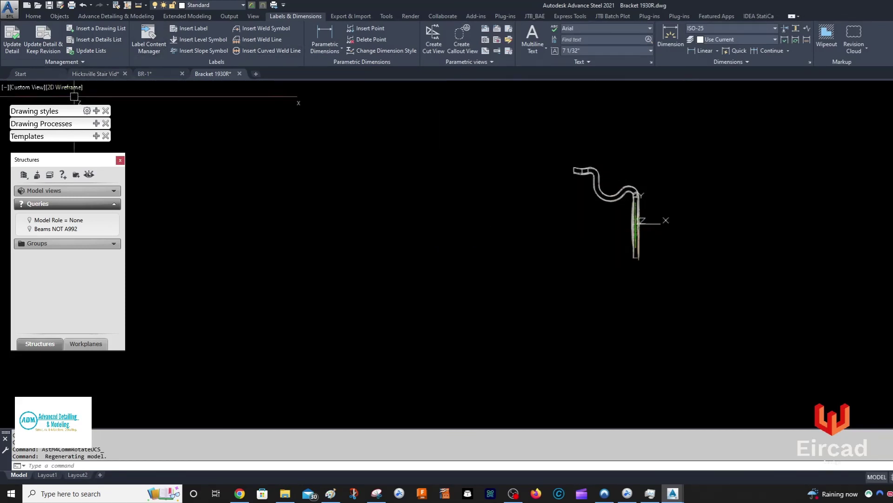
{"action": "mouse_move", "coordinate": [671, 262]}
{"action": "middle_mouse_down", "text": "shift"}
{"action": "mouse_move", "coordinate": [688, 253]}
{"action": "mouse_move", "coordinate": [673, 261]}
{"action": "middle_mouse_up", "text": "shift"}
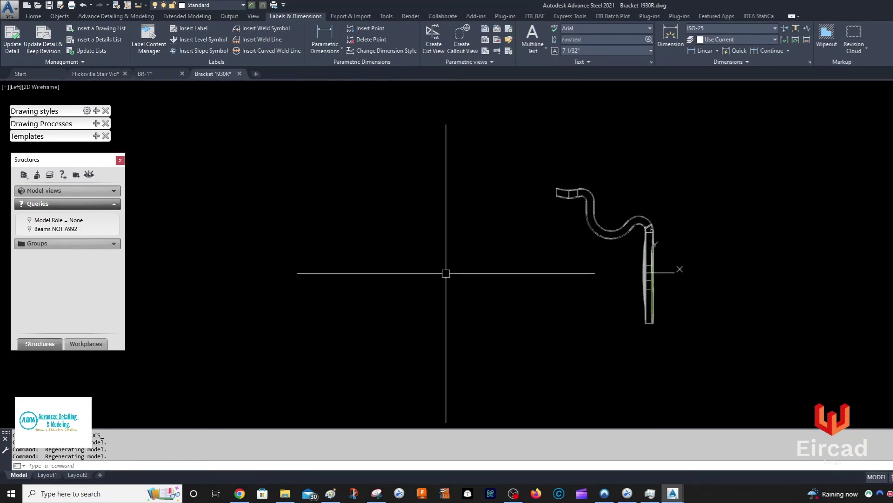
{"action": "type", "text": "F"}
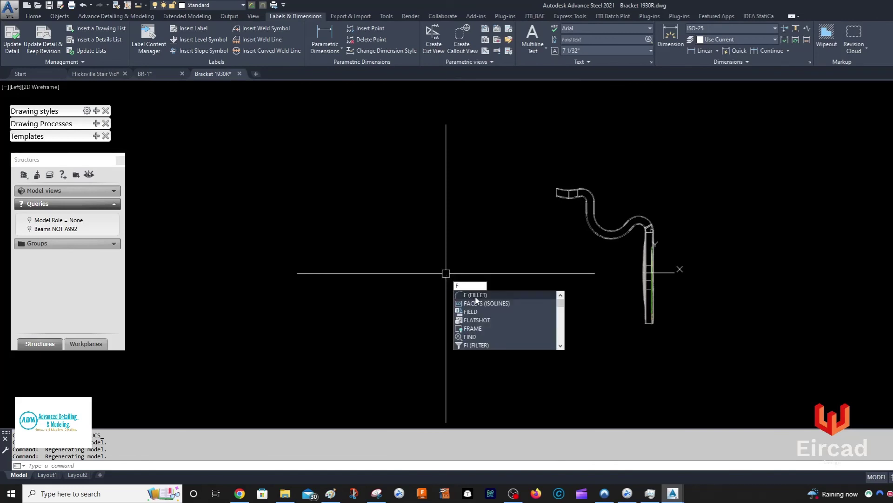
{"action": "key", "text": "Down"}
{"action": "key", "text": "Down"}
{"action": "key", "text": "Down"}
{"action": "key", "text": "Return"}
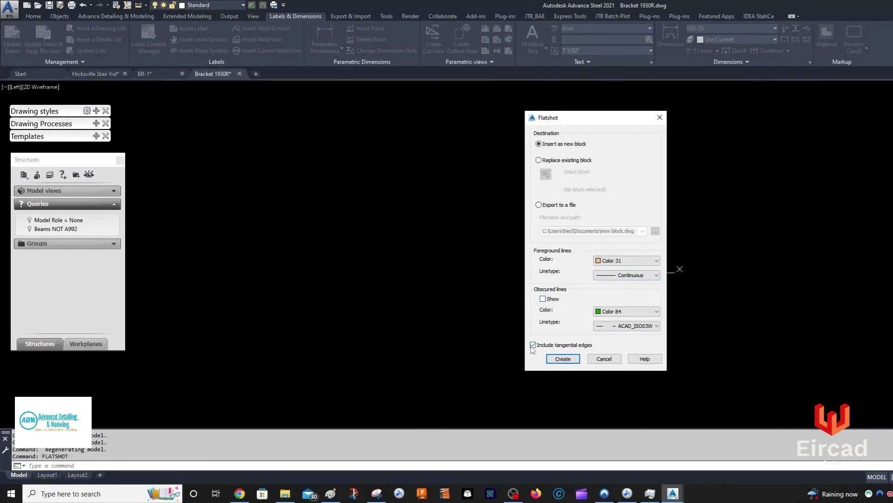
{"action": "left_click", "coordinate": [562, 359]}
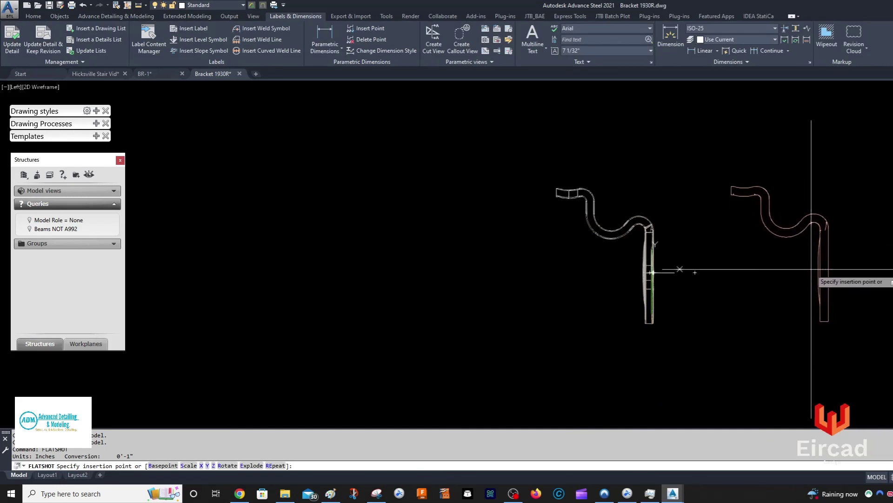
Step: Place the side-view Flatshot block beside the bracket solid at a uniform scale of .5 without rotation
{"action": "left_click", "coordinate": [811, 269]}
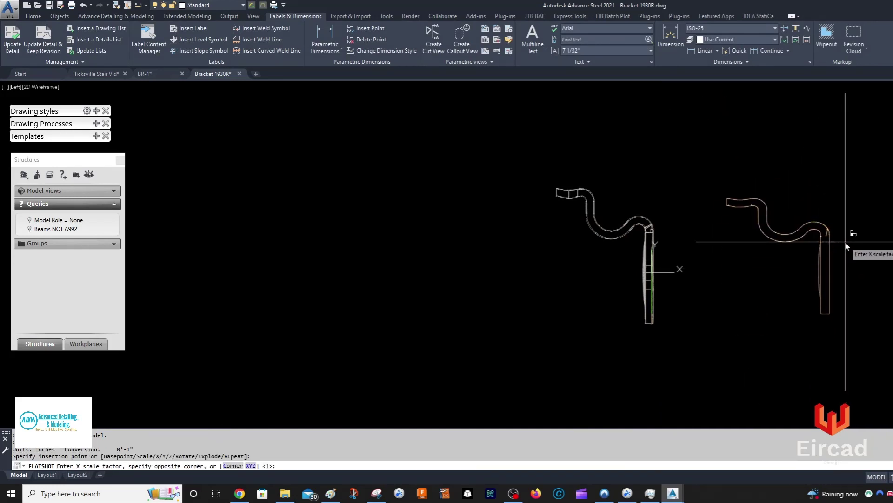
{"action": "type", "text": ".5"}
{"action": "key", "text": "Return"}
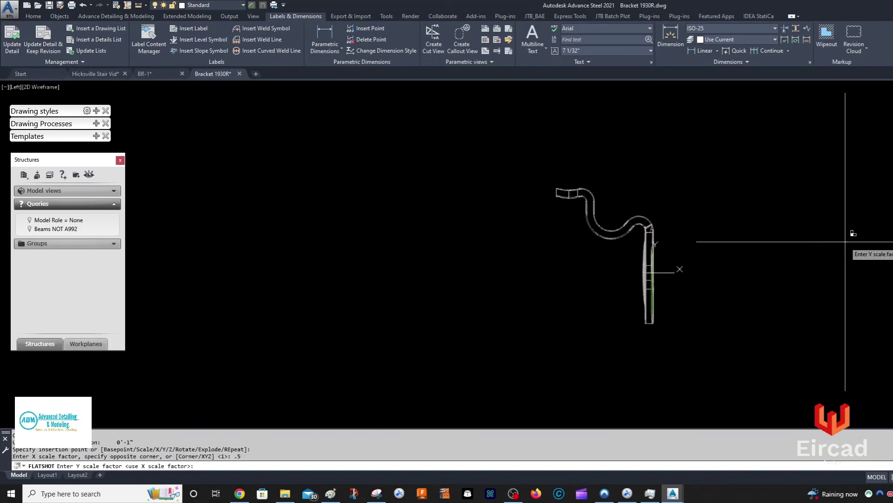
{"action": "key", "text": "Return"}
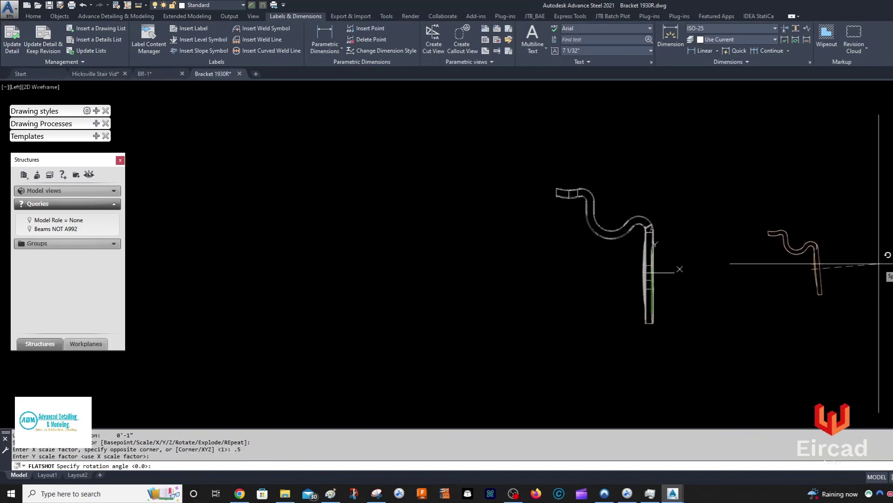
{"action": "key", "text": "Return"}
Step: Copy the side-view Flatshot block with a base point on its vertical plate
{"action": "left_click", "coordinate": [750, 201]}
{"action": "left_click", "coordinate": [889, 426]}
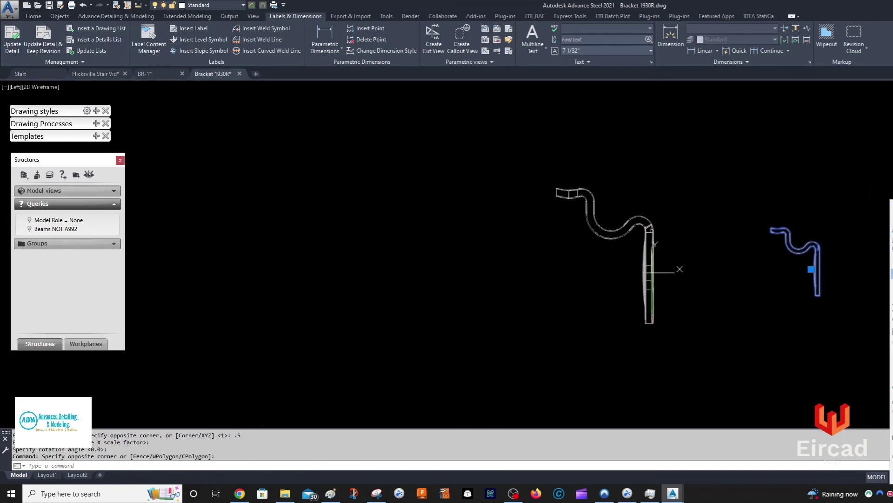
{"action": "key", "text": "ctrl+shift+c"}
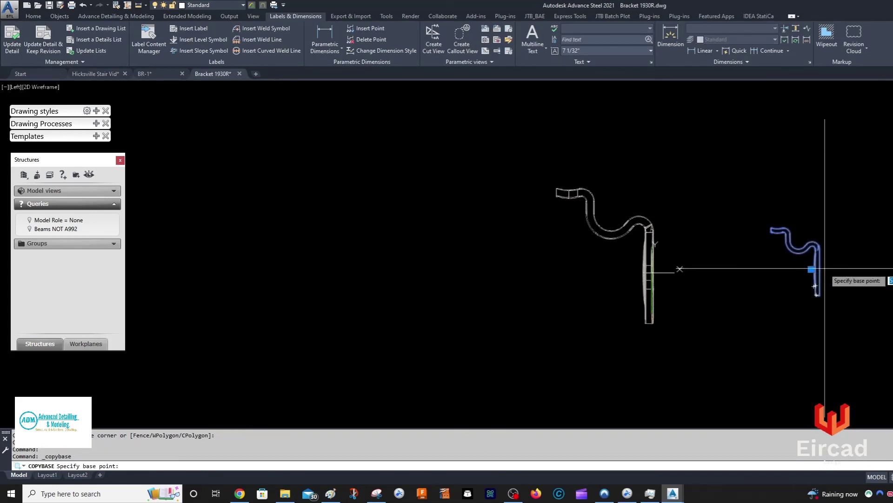
Step: Switch to BR-1 and paste the side-view block beyond the dimensioned front view, level with its hole centre
{"action": "left_click", "coordinate": [148, 74]}
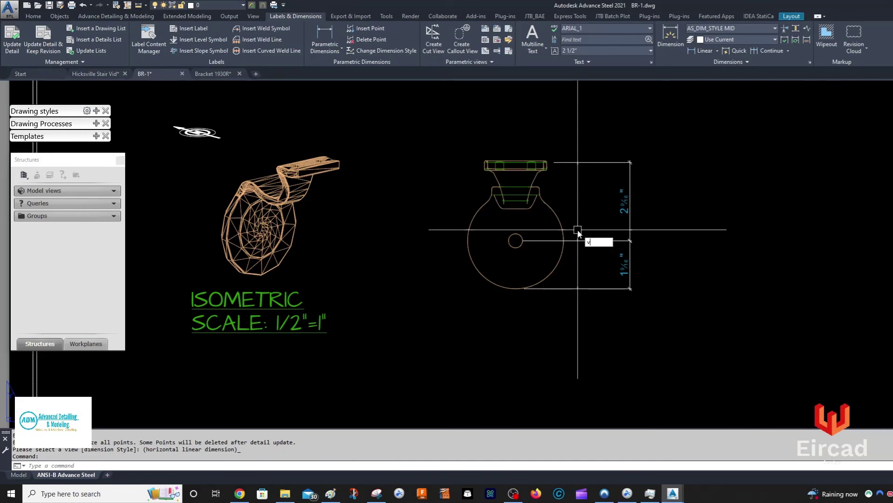
{"action": "type", "text": "V"}
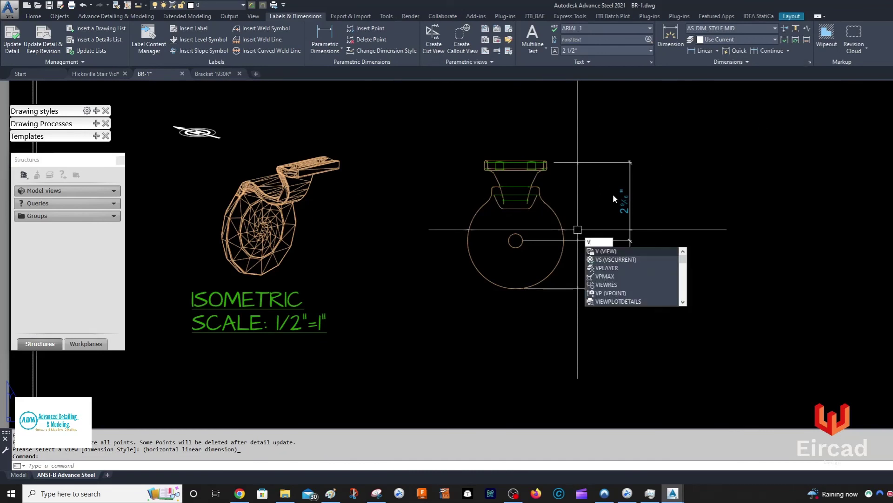
{"action": "key", "text": "Escape"}
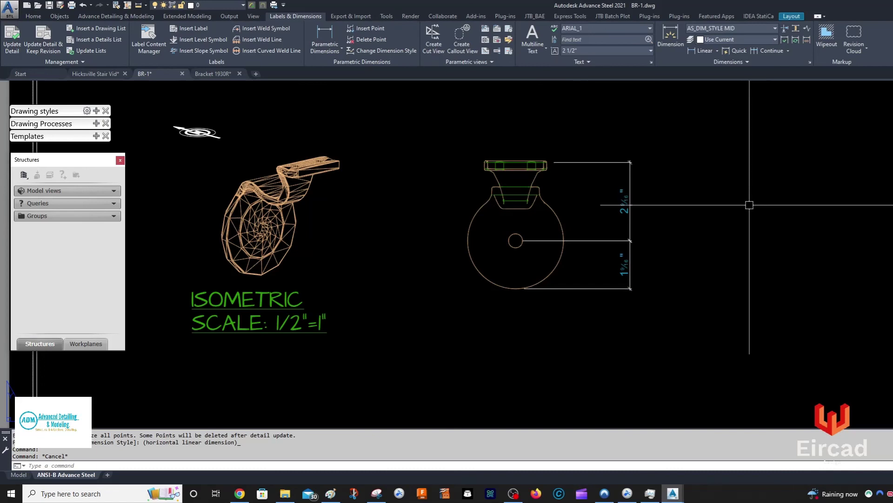
{"action": "key", "text": "ctrl+v"}
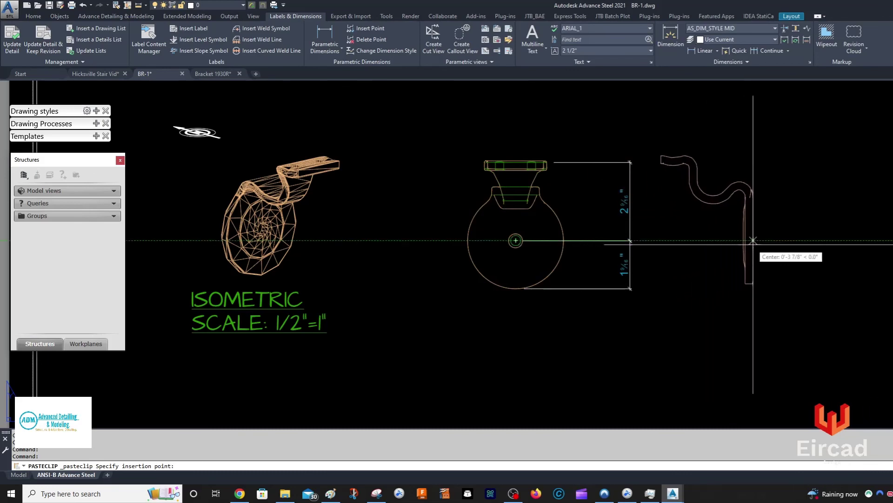
{"action": "left_click", "coordinate": [783, 245]}
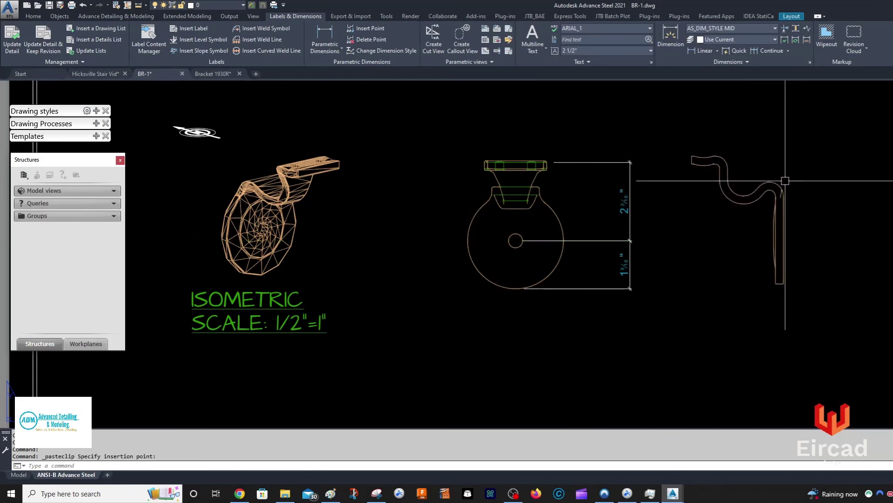
{"action": "scroll", "coordinate": [689, 289], "scroll_direction": "down", "scroll_amount": 3}
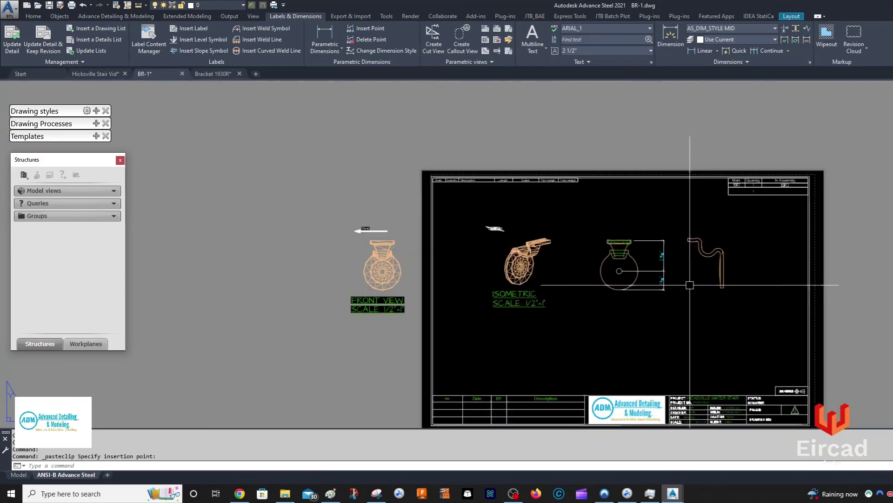